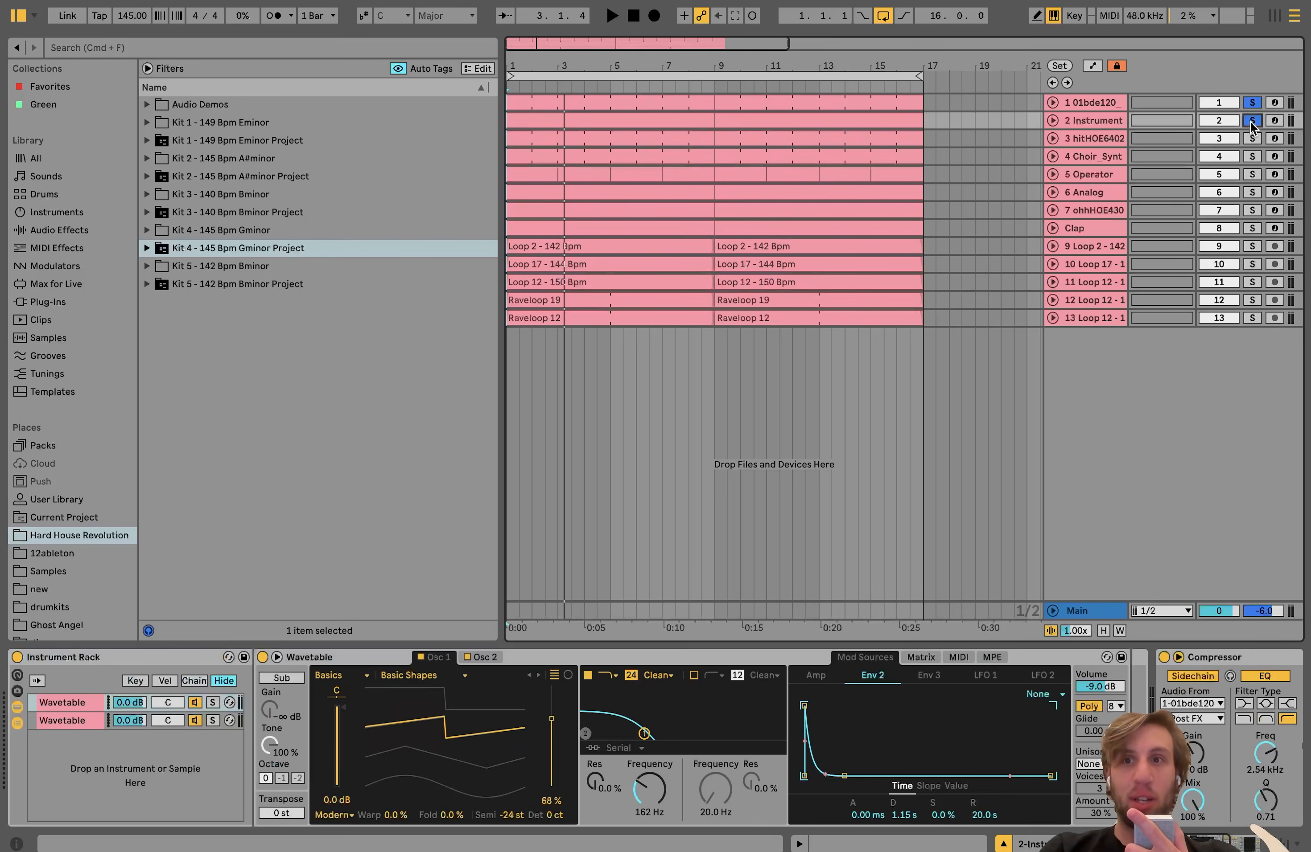
Step: Play the soloed kick and bass, unfold the bass track, and show the kick track's sampler
key(space)
click(1052, 119)
click(1082, 103)
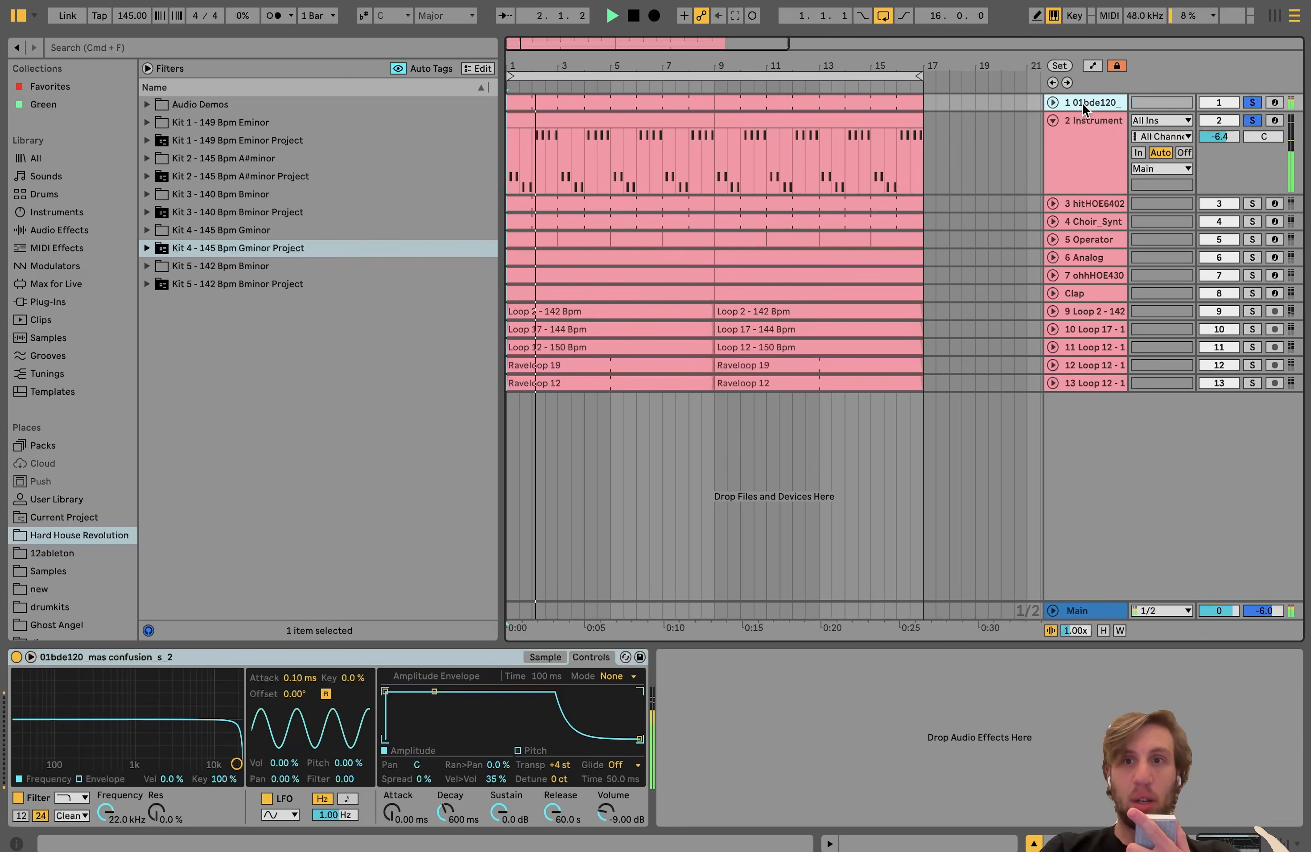
Step: Try the kick sample at 0 st transposition during playback, and undo the change
click(560, 765)
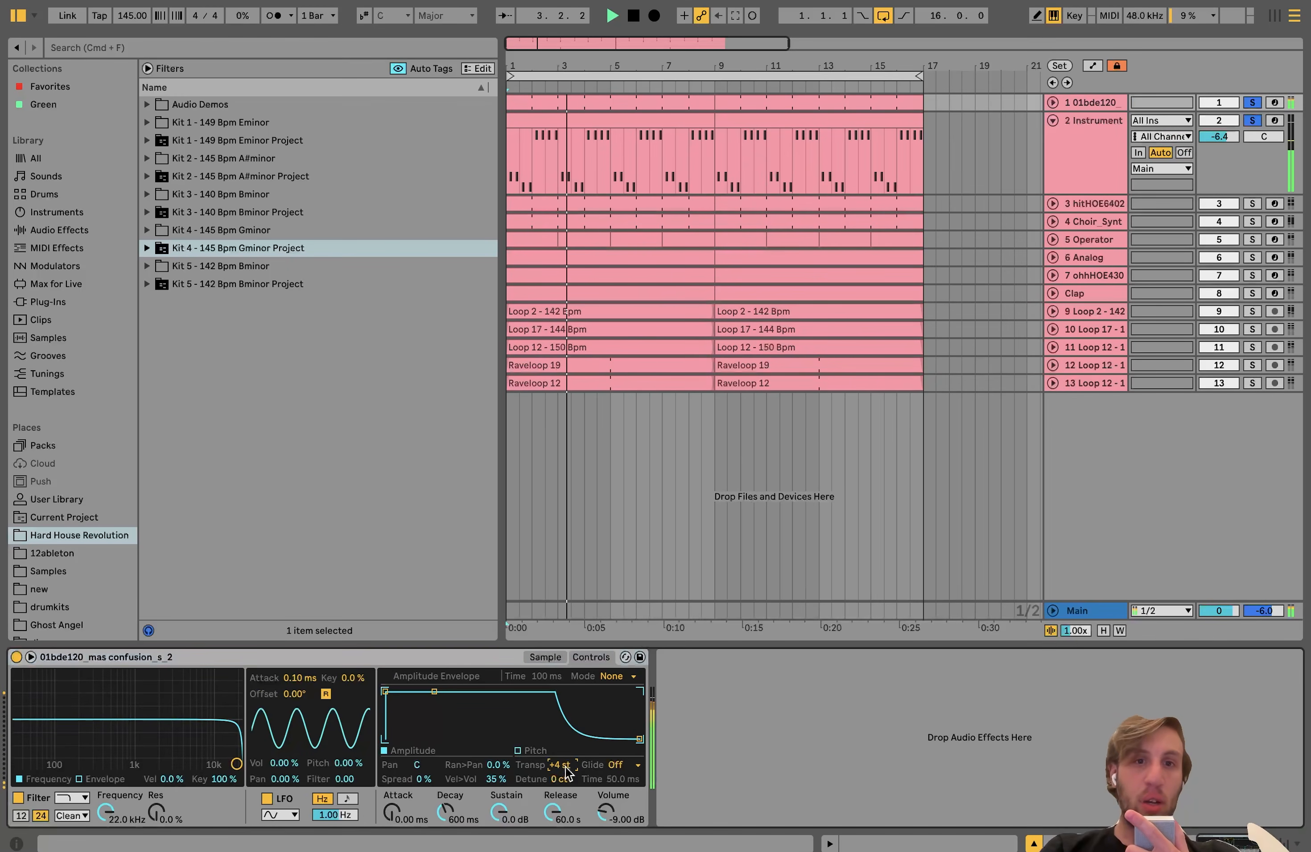
drag(565, 767, 565, 781)
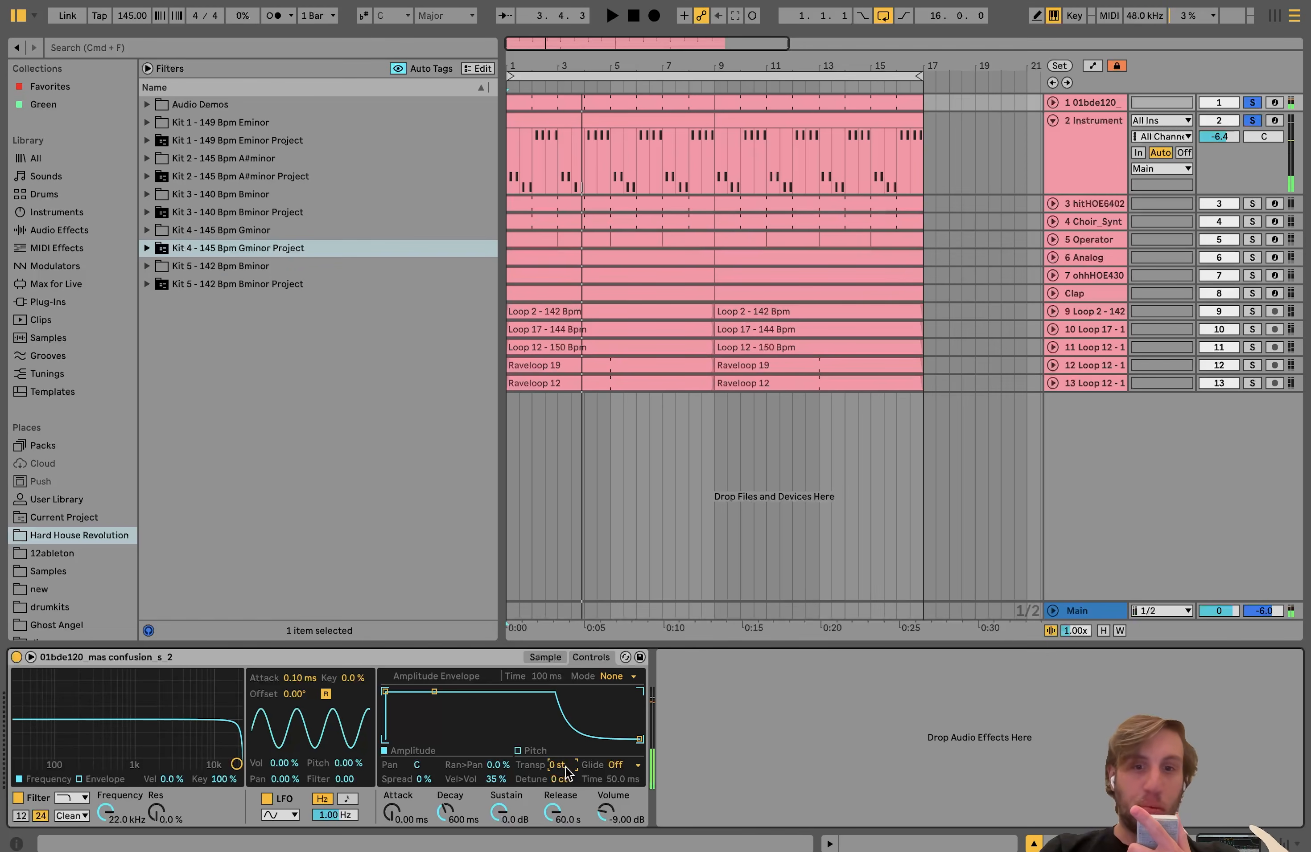
key(space)
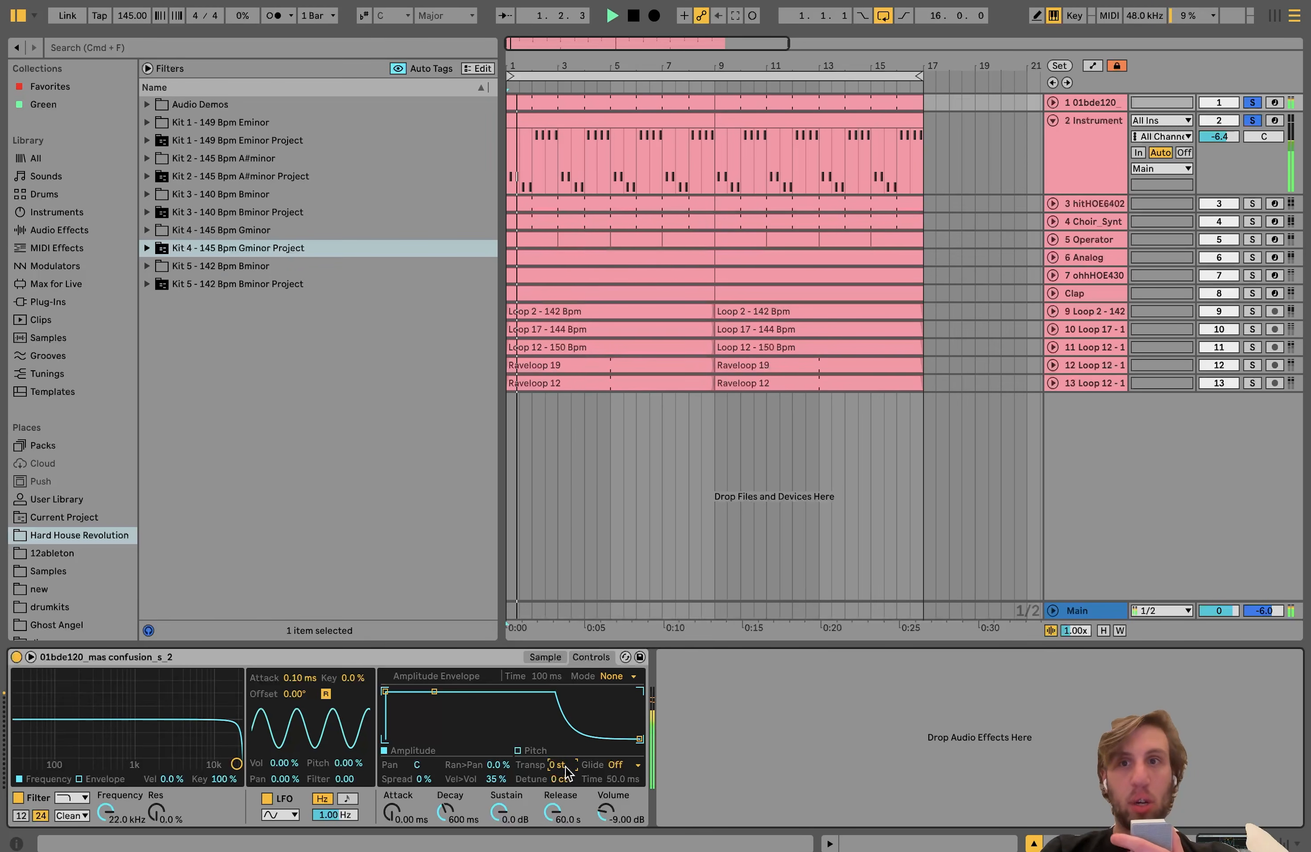
key(super+z)
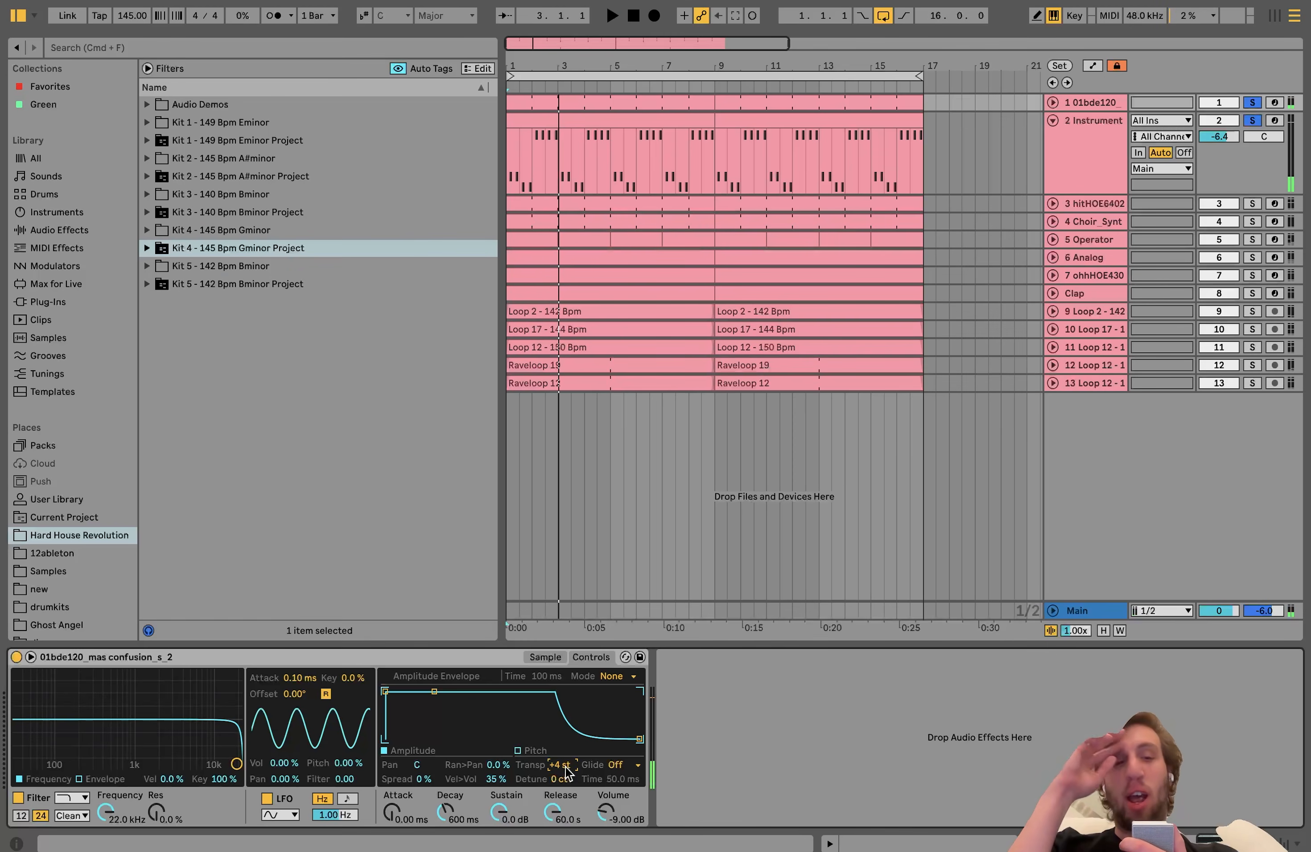
Step: Unsolo the kick and bass tracks, play the full arrangement, and show the bass track's devices
click(1248, 101)
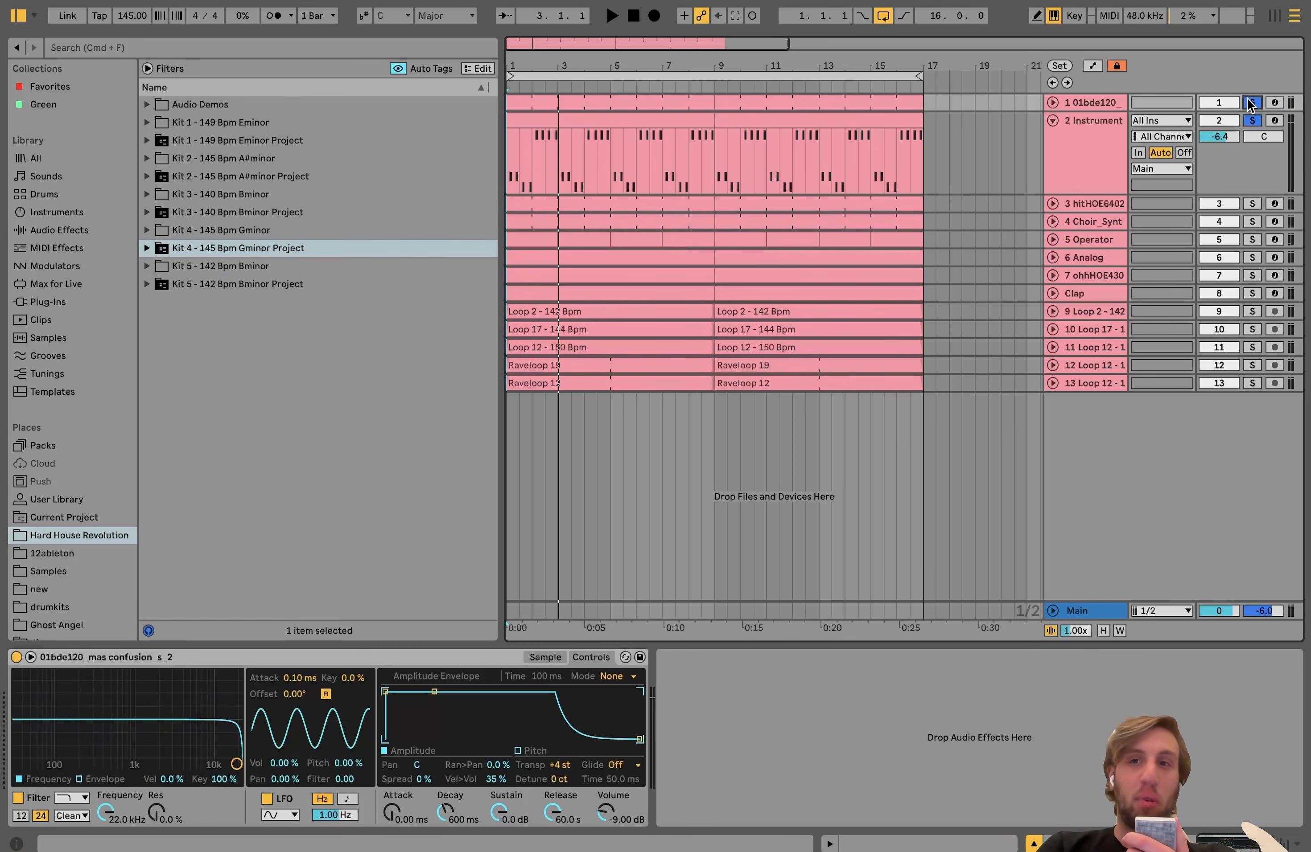
click(1247, 101)
key(space)
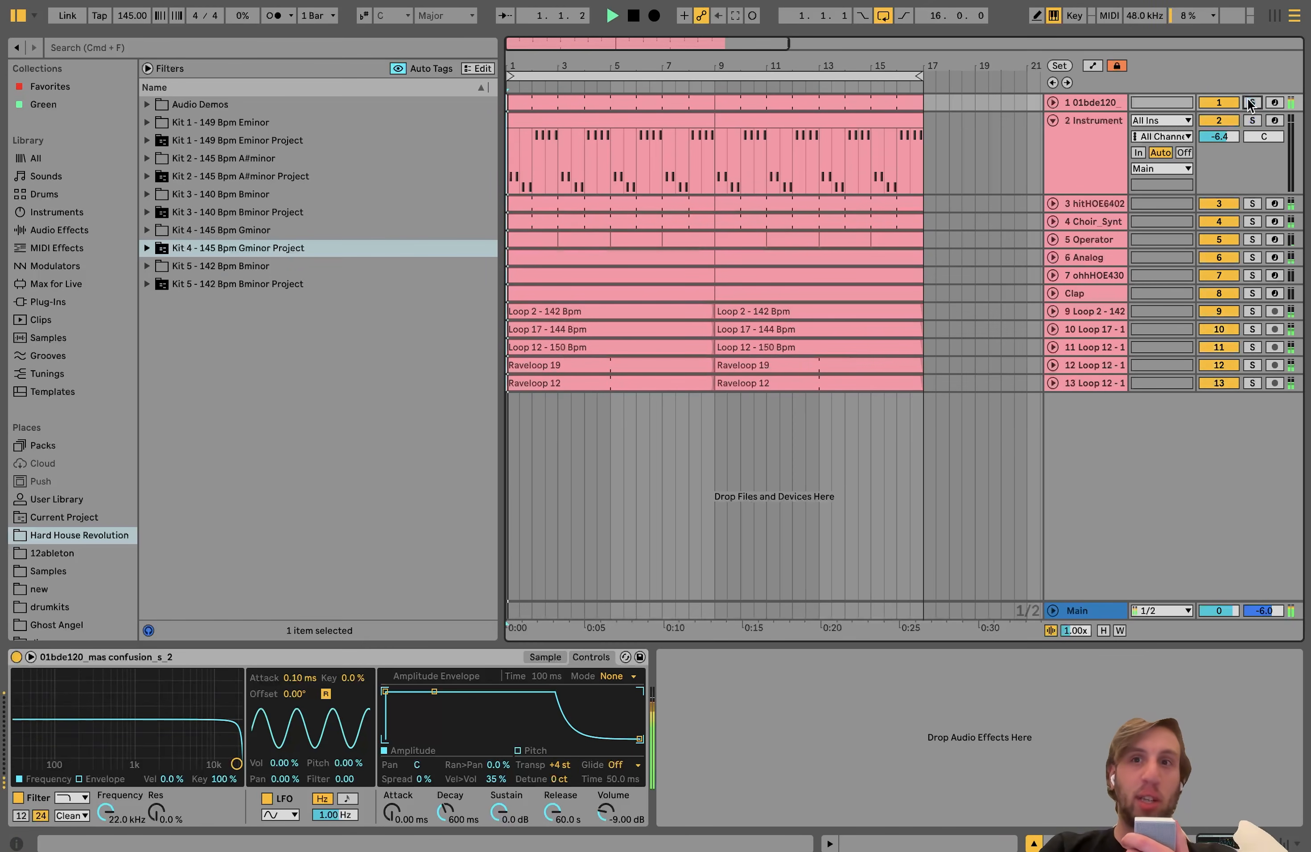
click(1069, 146)
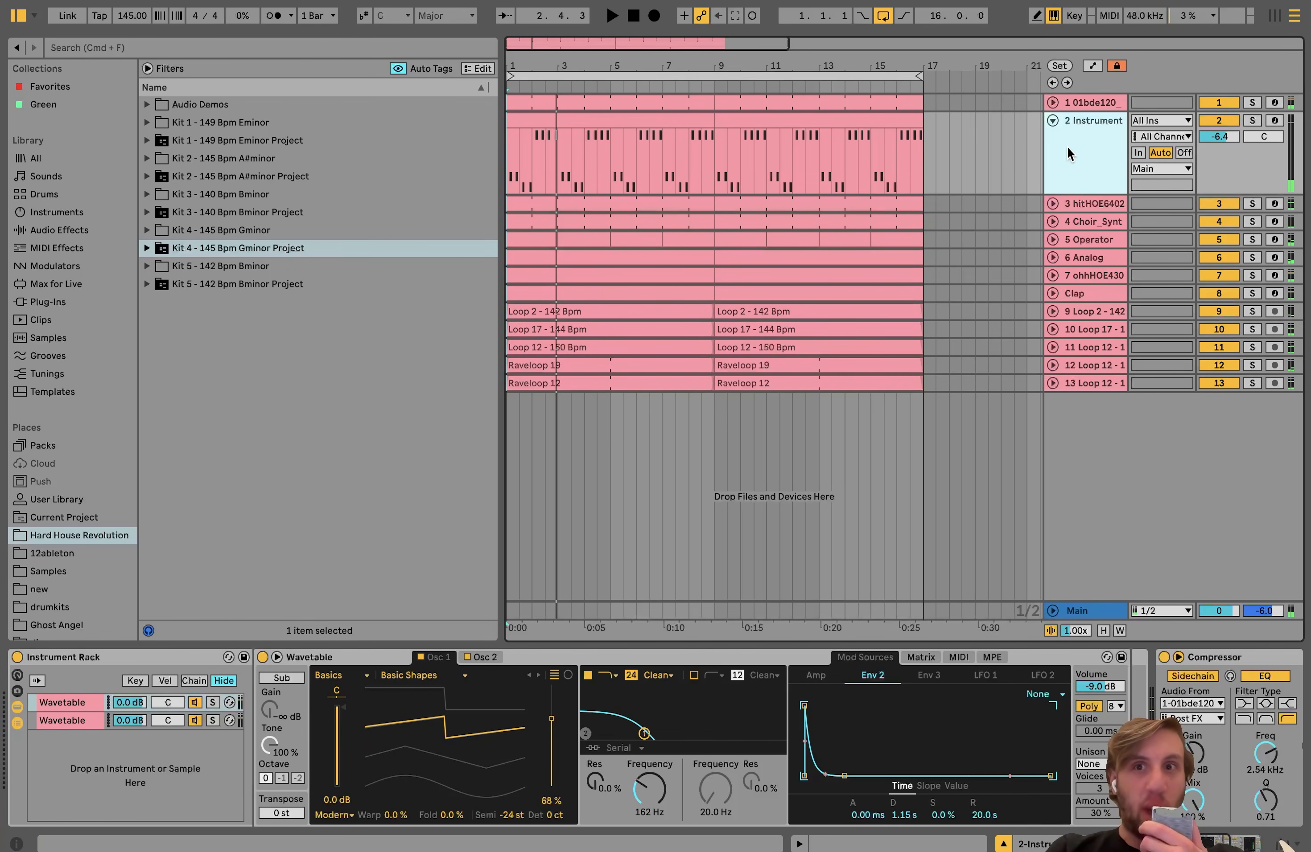
Step: Unfold the kick track and compare the kick and bass tracks' patterns and devices
click(1095, 100)
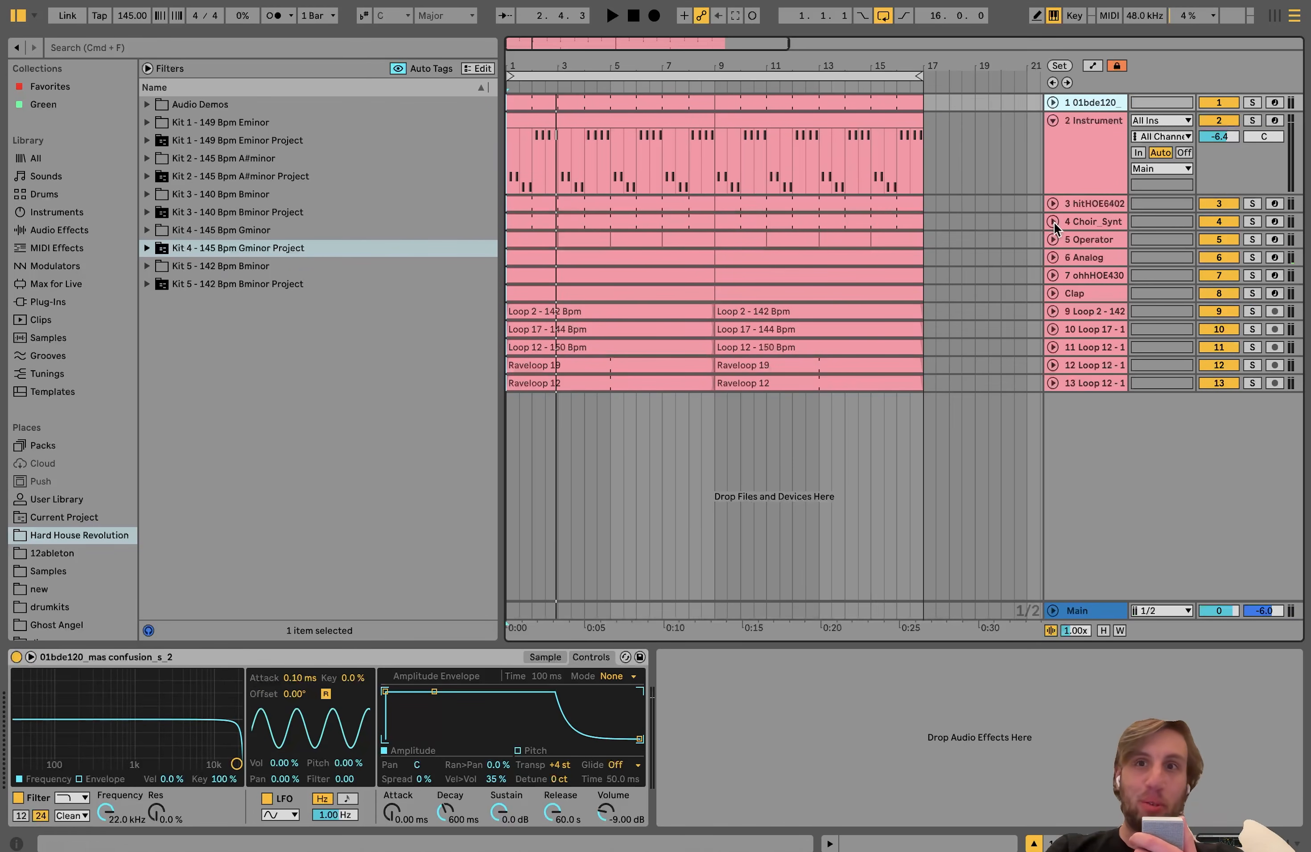
click(1052, 103)
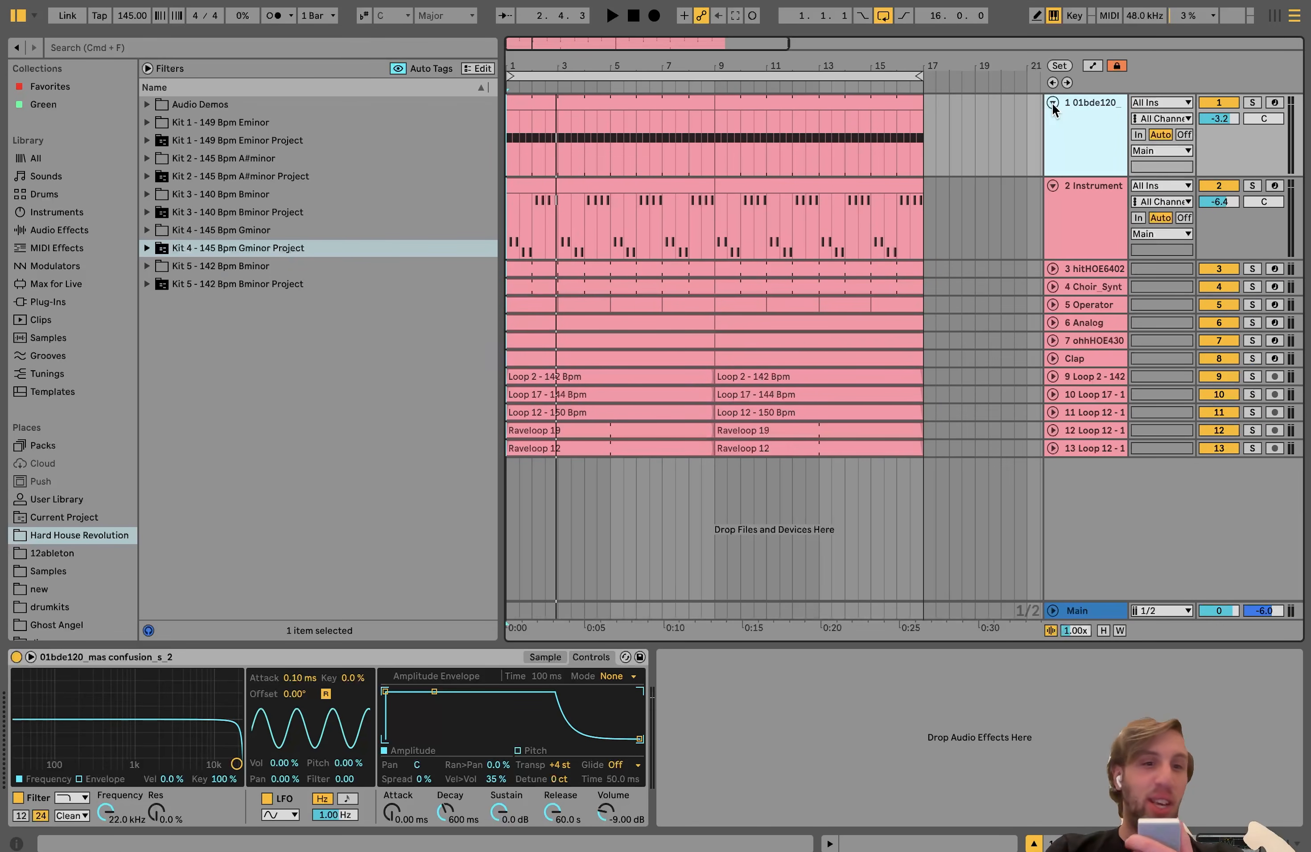
click(1093, 204)
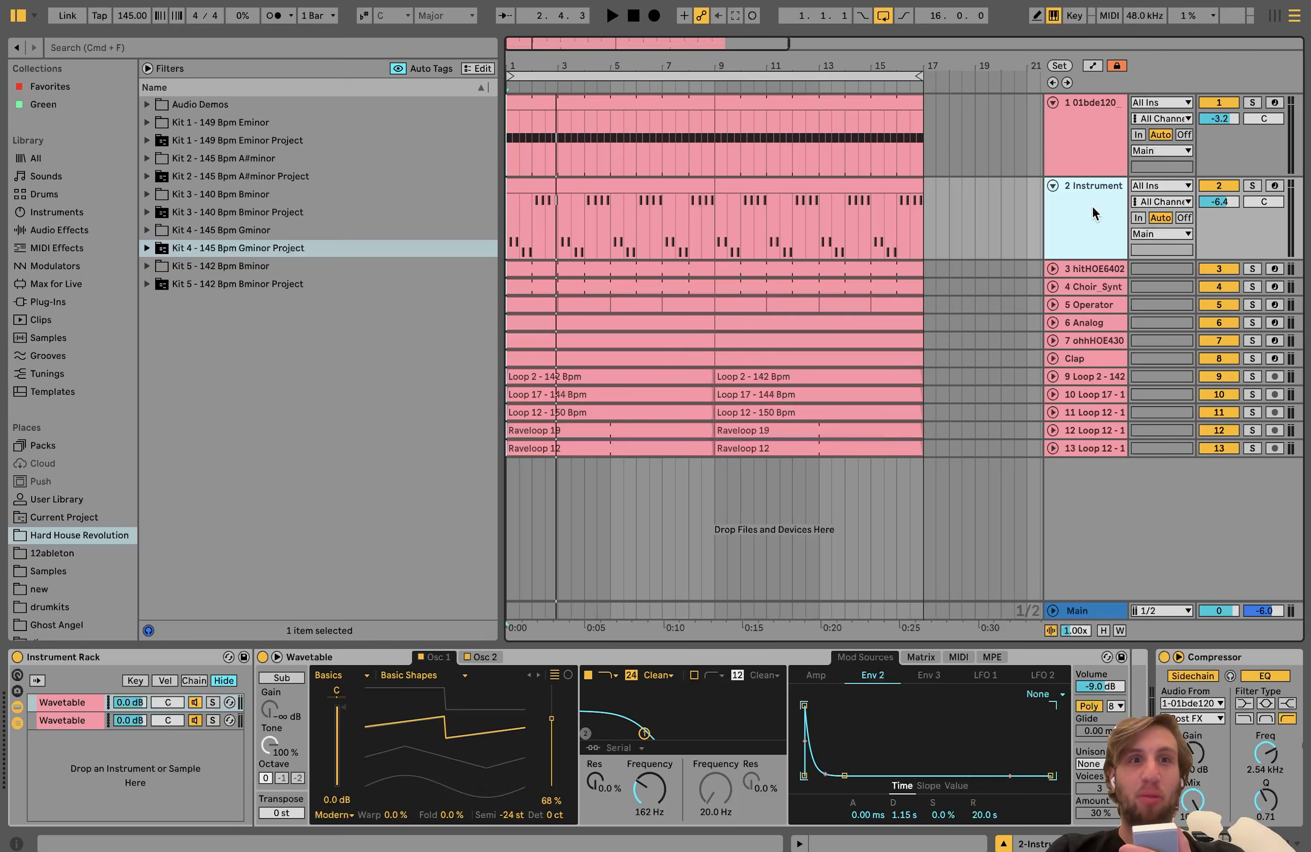
click(1089, 141)
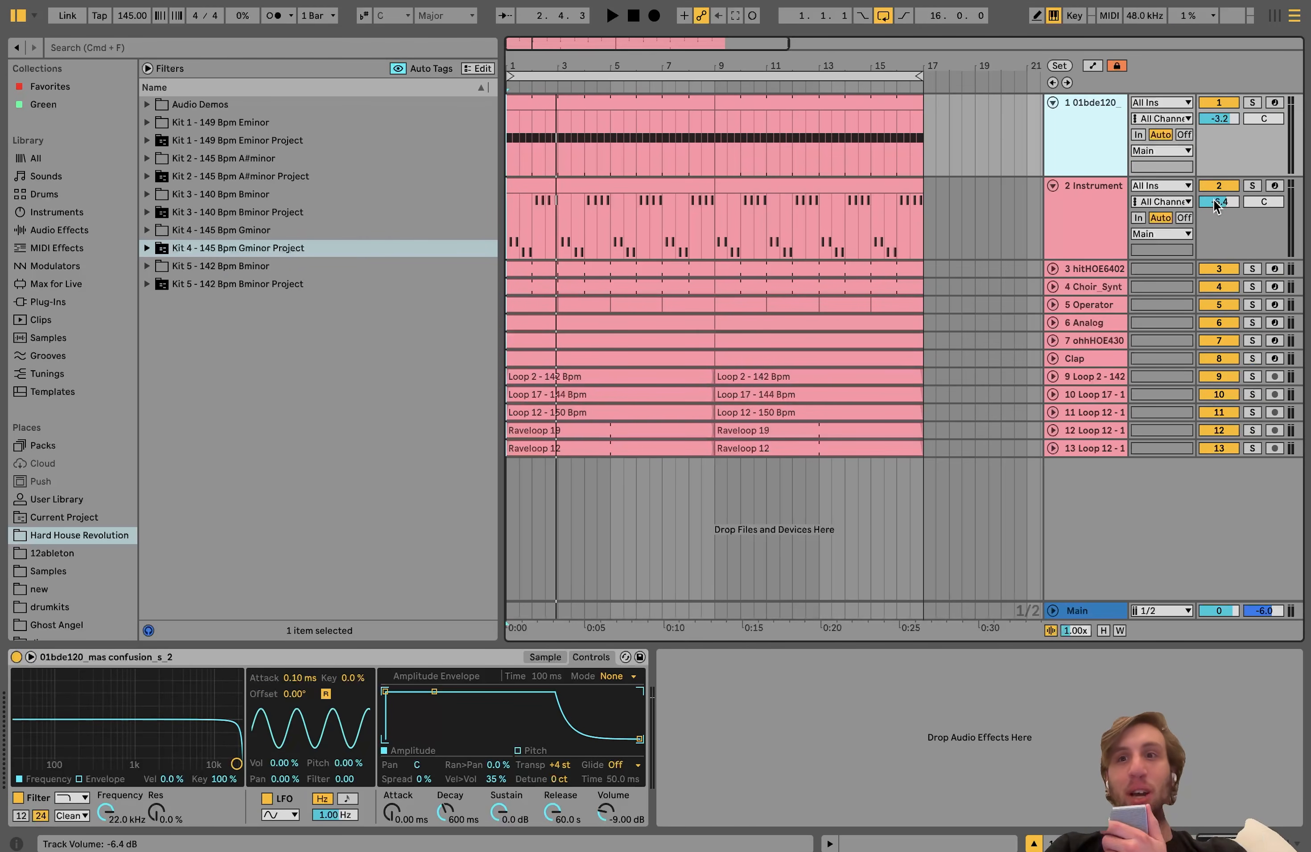
Step: Solo the bass track, listen to it, and inspect the note pattern of its first MIDI clip up close
click(1252, 186)
key(space)
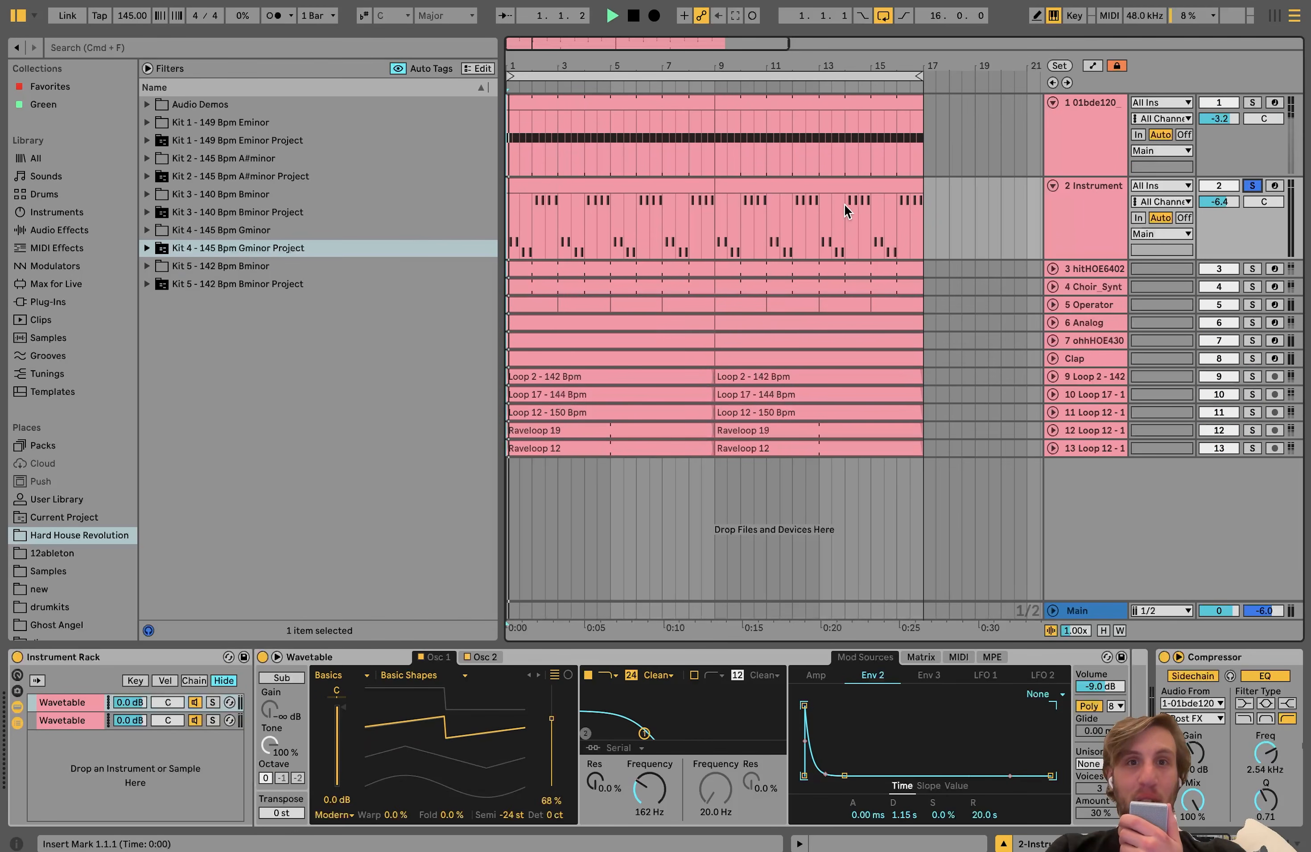
double_click(607, 184)
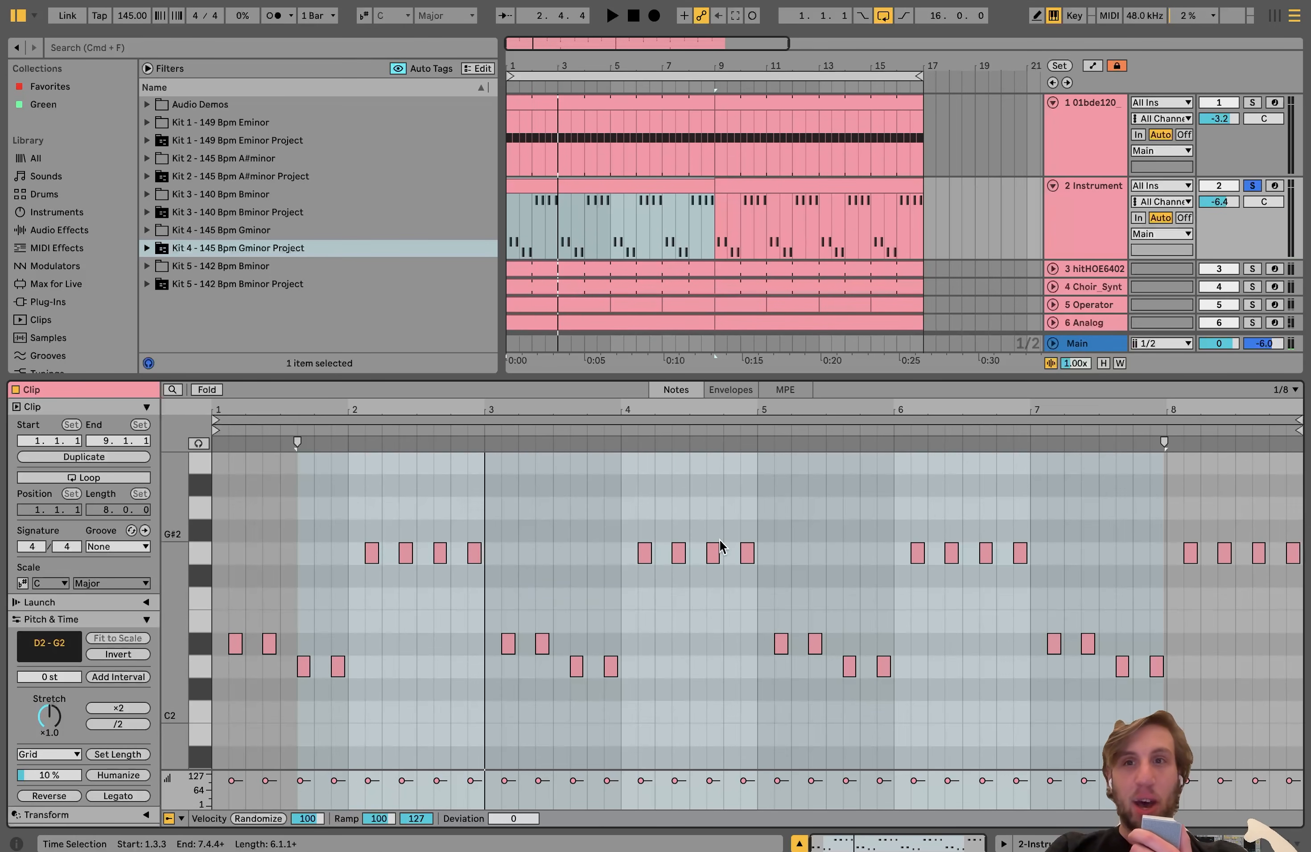
scroll(331, 633, up, 5)
scroll(330, 633, left, 4)
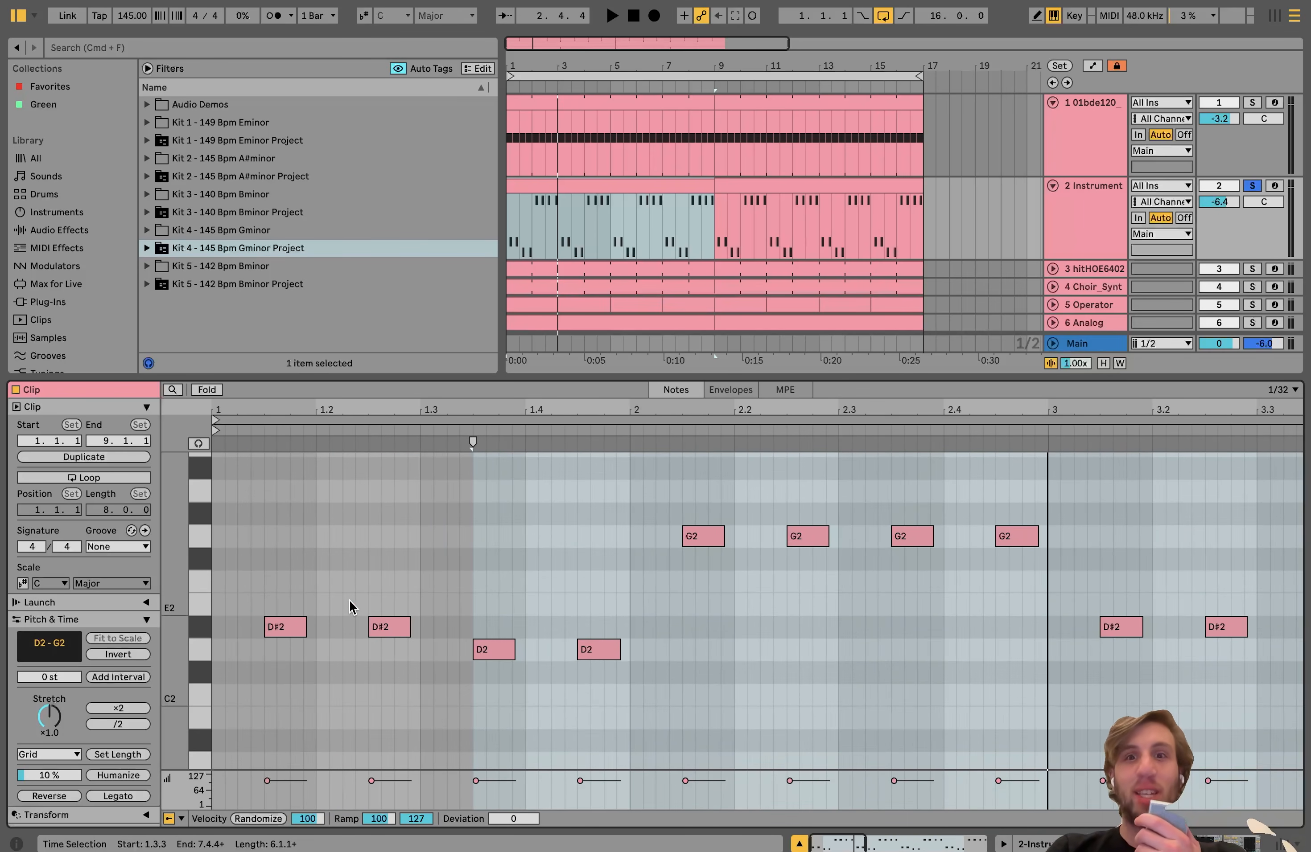
Step: Solo the kick along with the bass and play both to hear how the offbeat bass notes fit between kicks
click(1251, 103)
key(space)
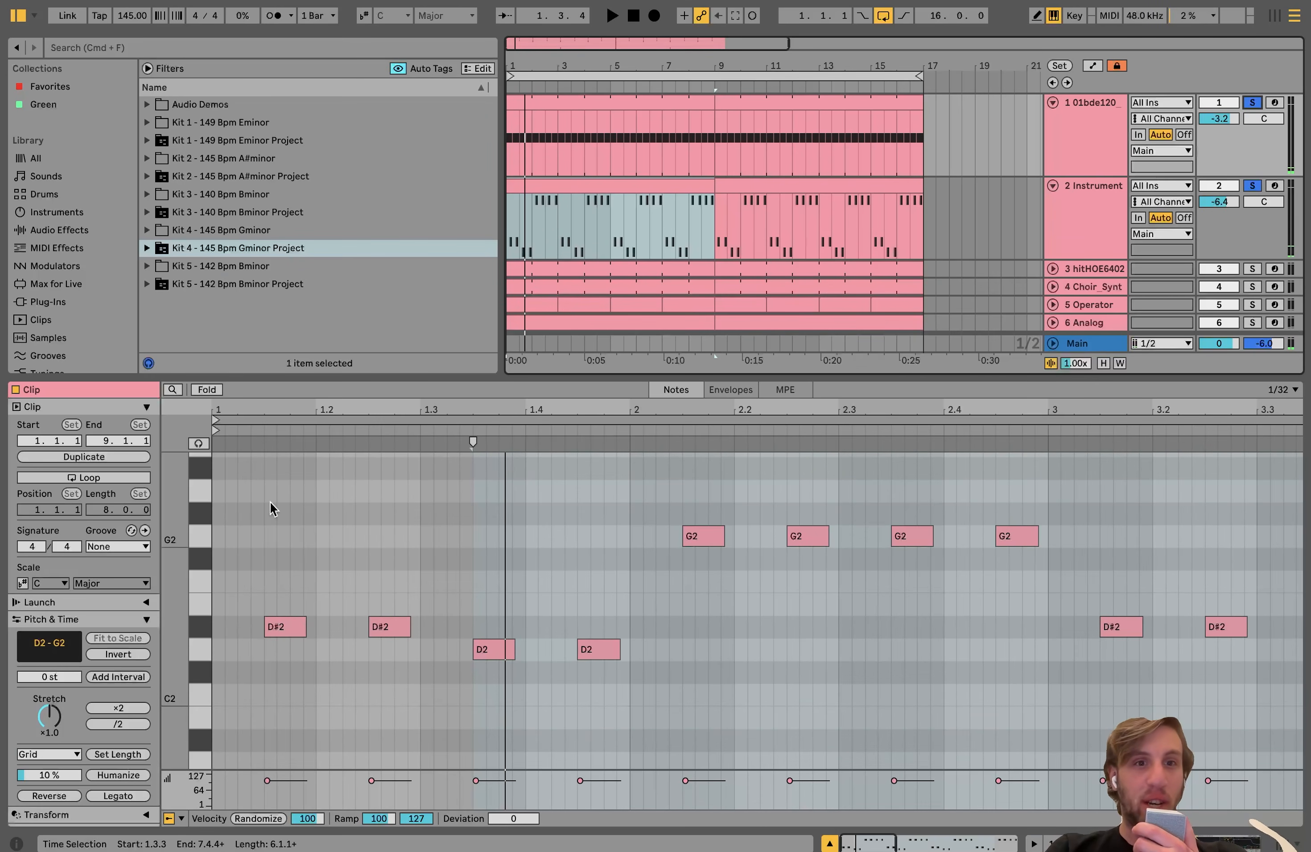
click(320, 520)
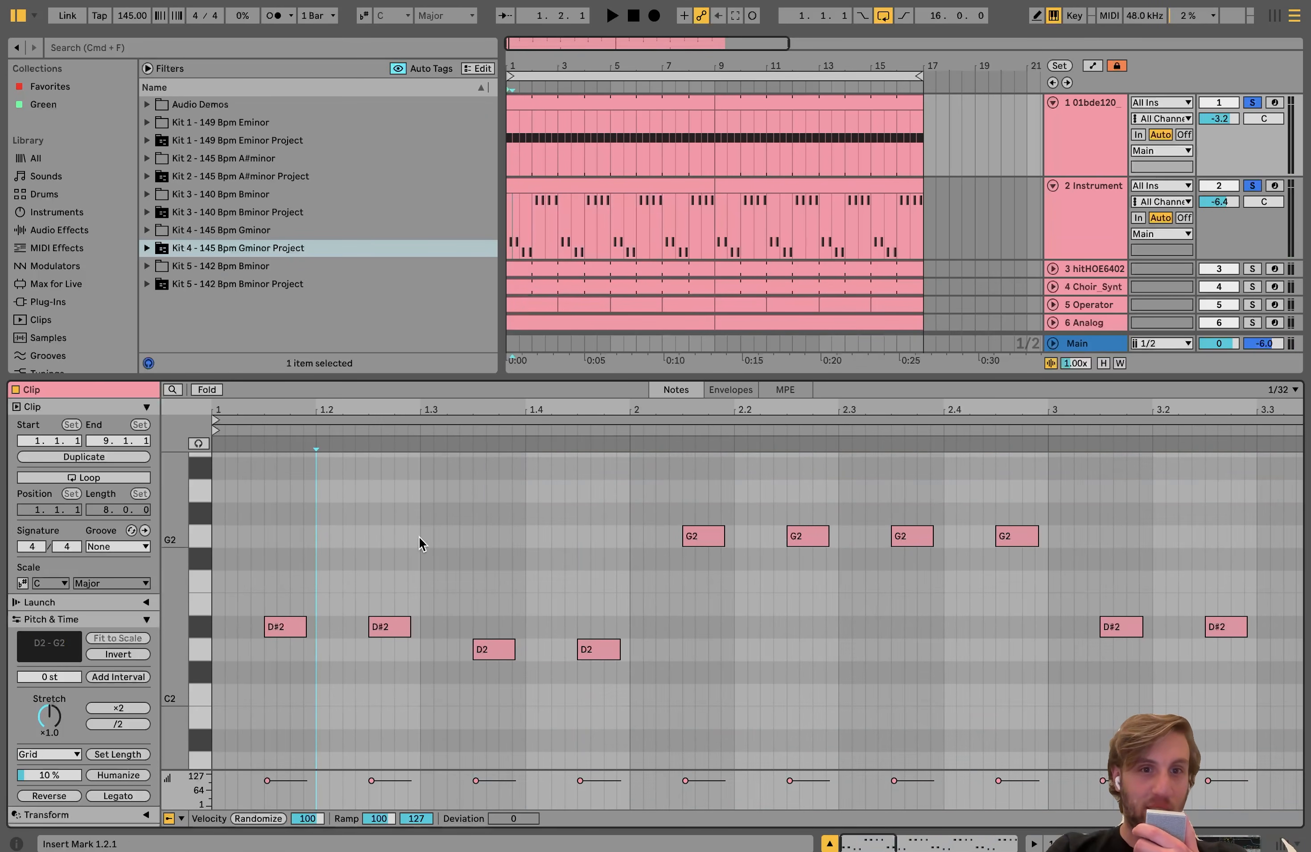
key(space)
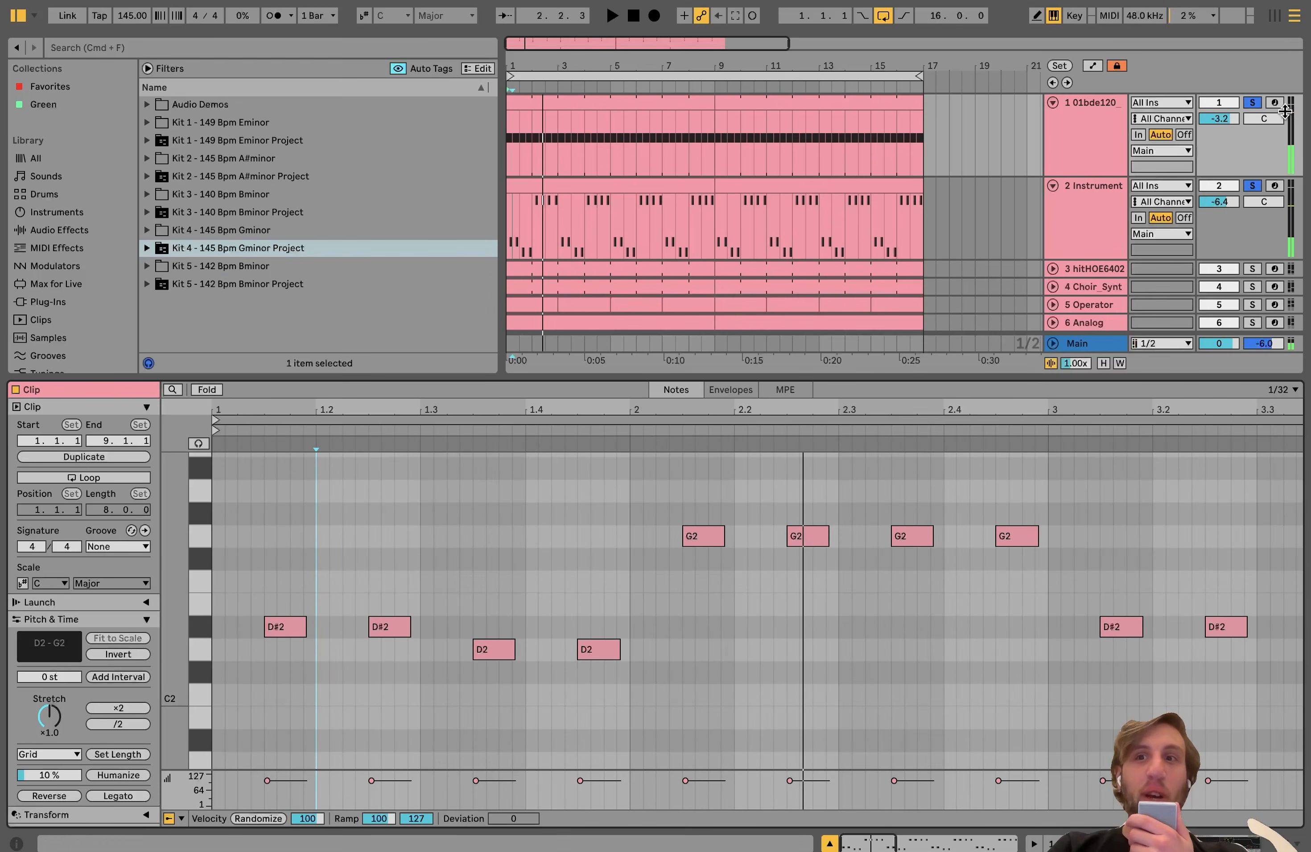
Step: Unsolo the tracks, lengthen all notes in the first bass clip until neighbouring notes nearly touch, and play the result
click(1252, 186)
click(1068, 235)
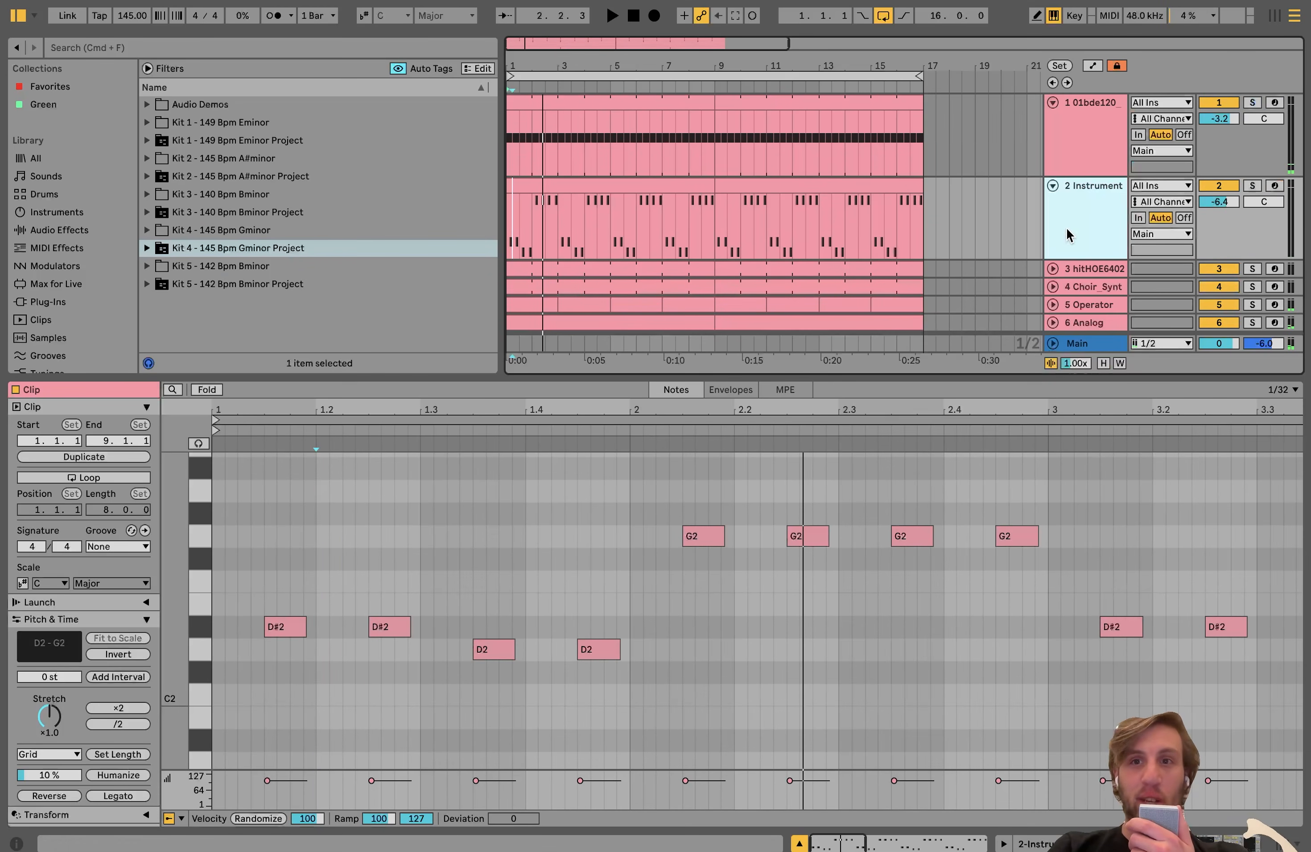
click(554, 212)
click(406, 586)
key(super+a)
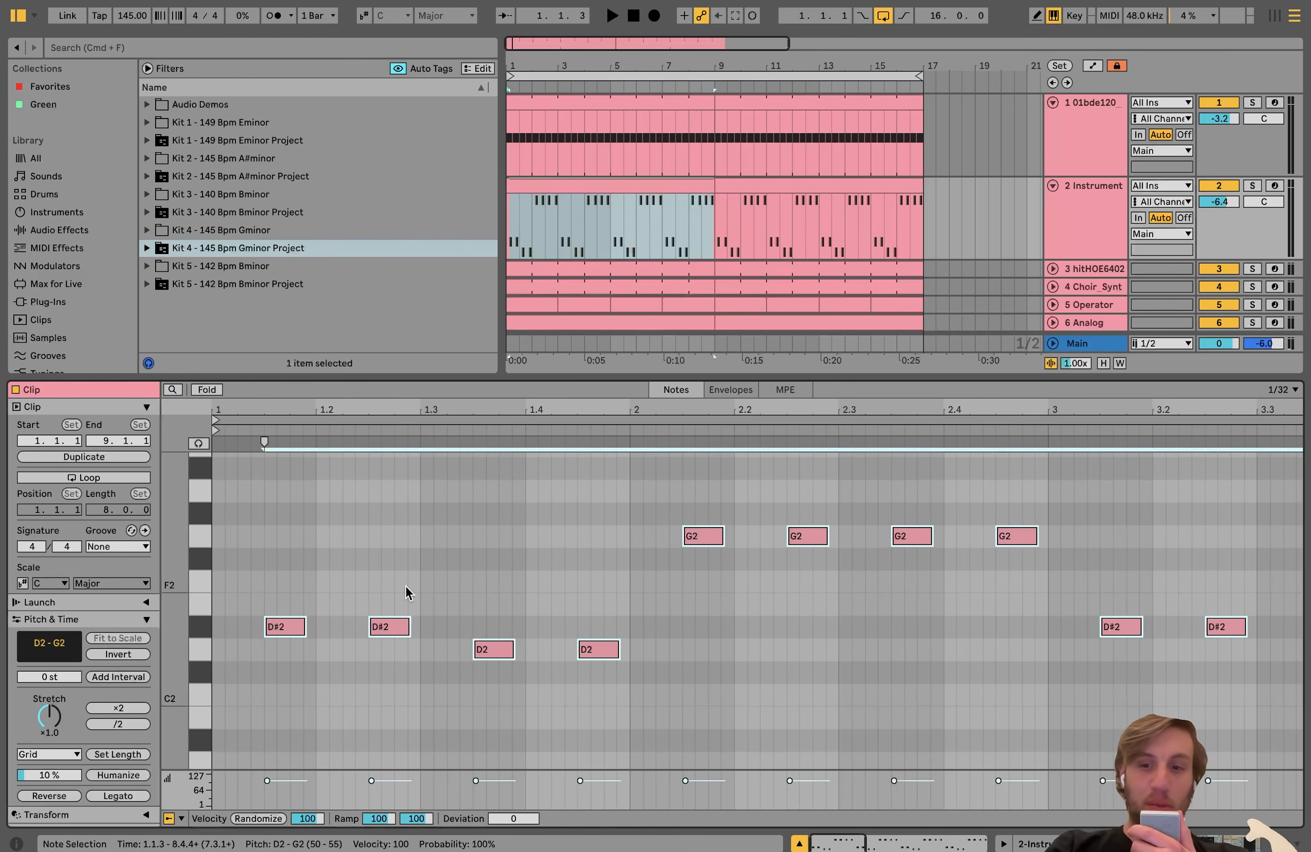
key(shift+Right)
key(shift+Right)
key(shift+Right)
key(shift+Right)
key(shift+Right)
key(space)
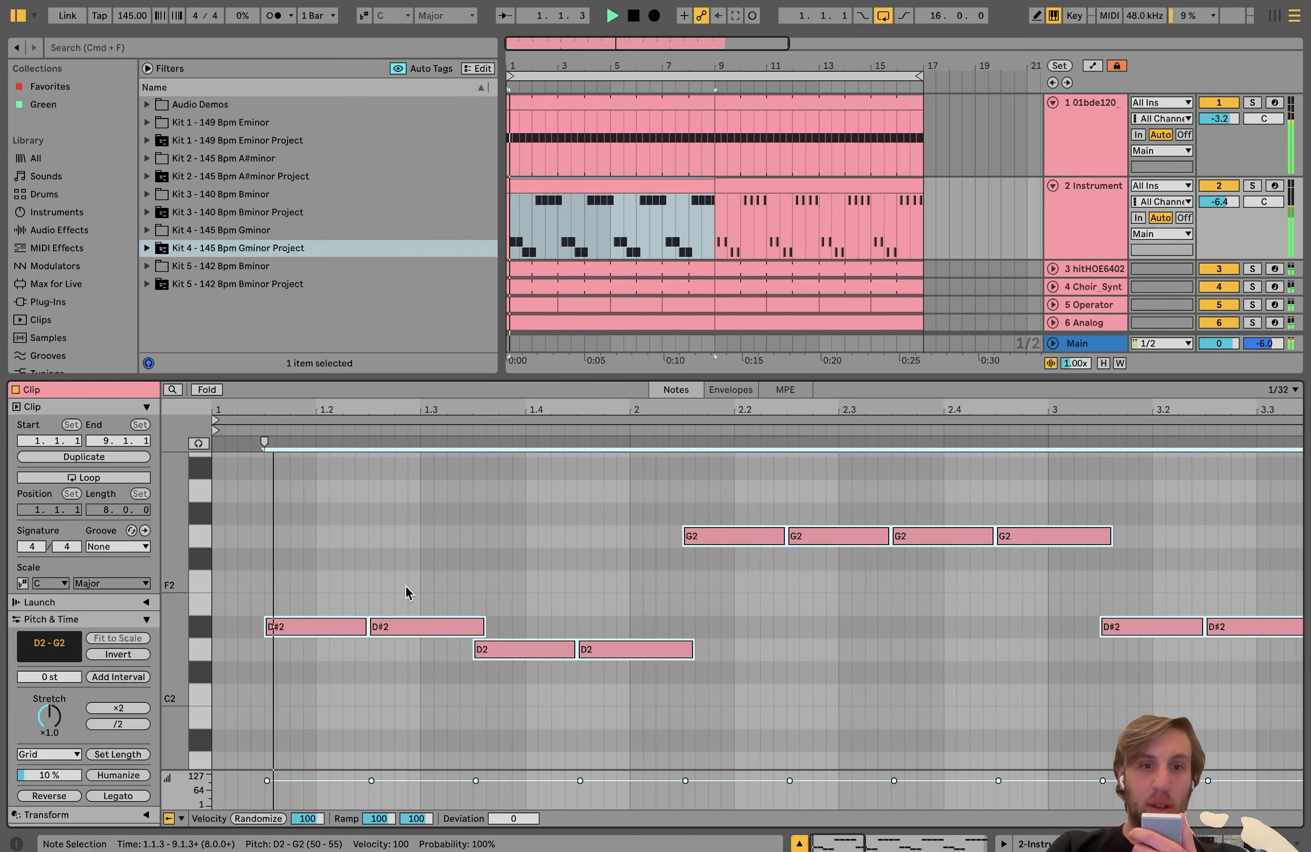
Step: Shorten all notes in the first bass clip back to their short offbeat length and play the result
key(shift+Left)
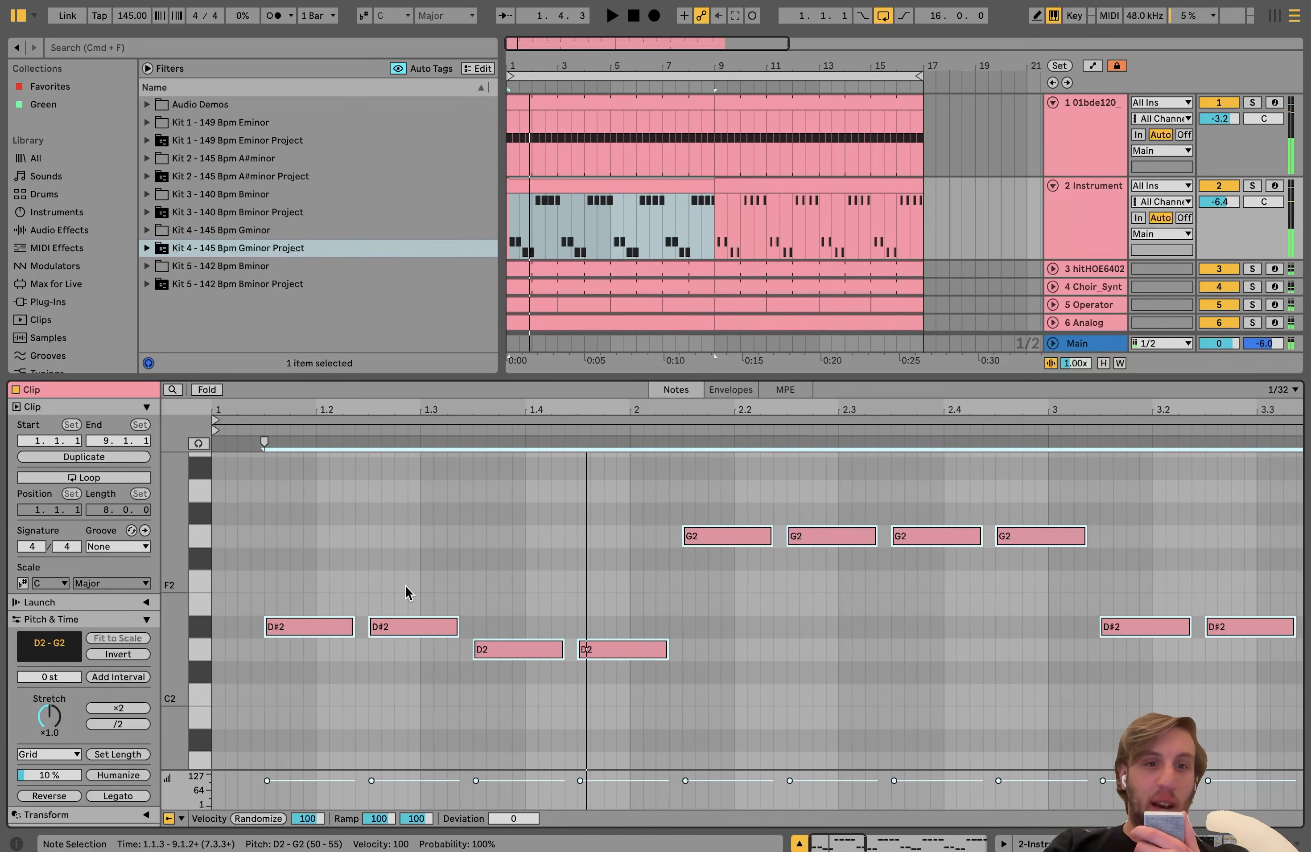
key(shift+Left)
key(shift+Left)
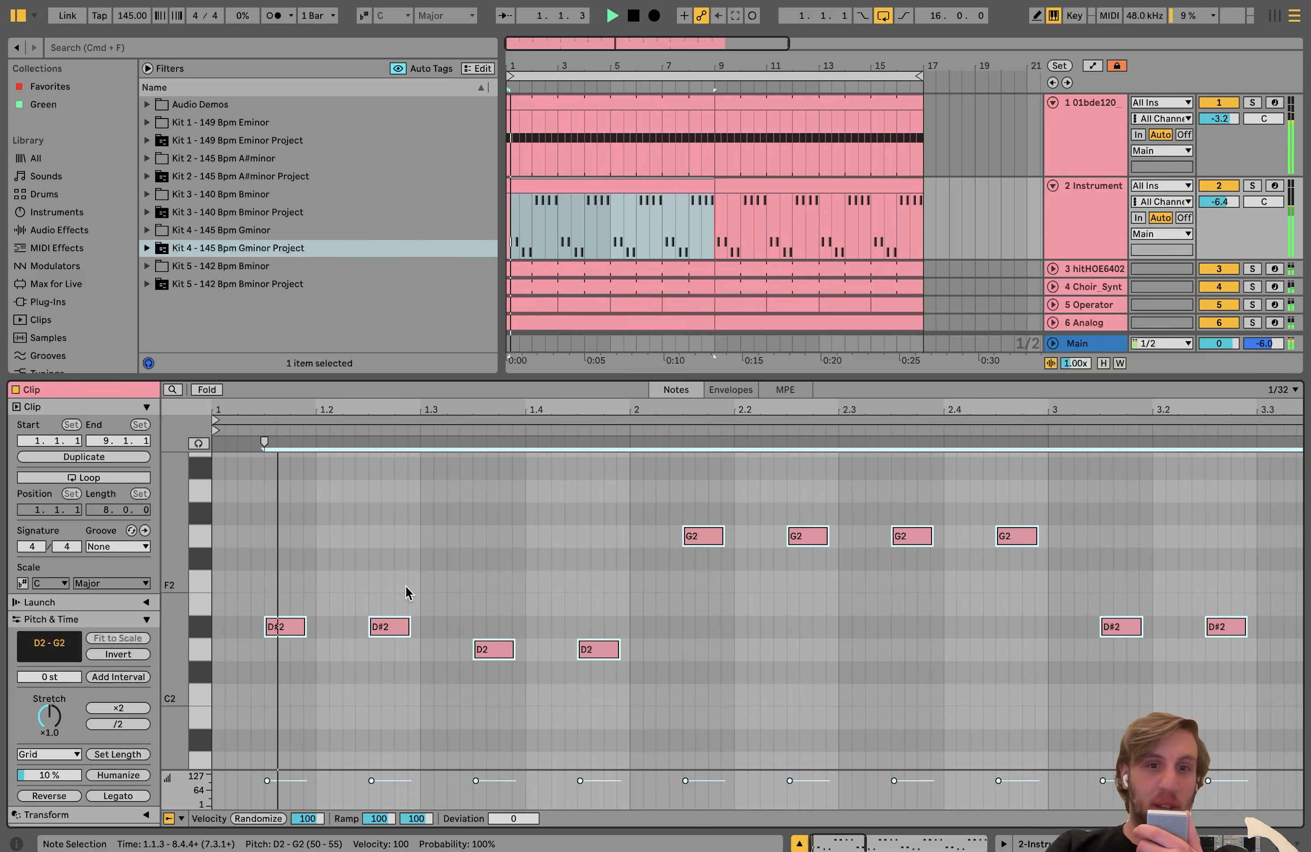
click(624, 183)
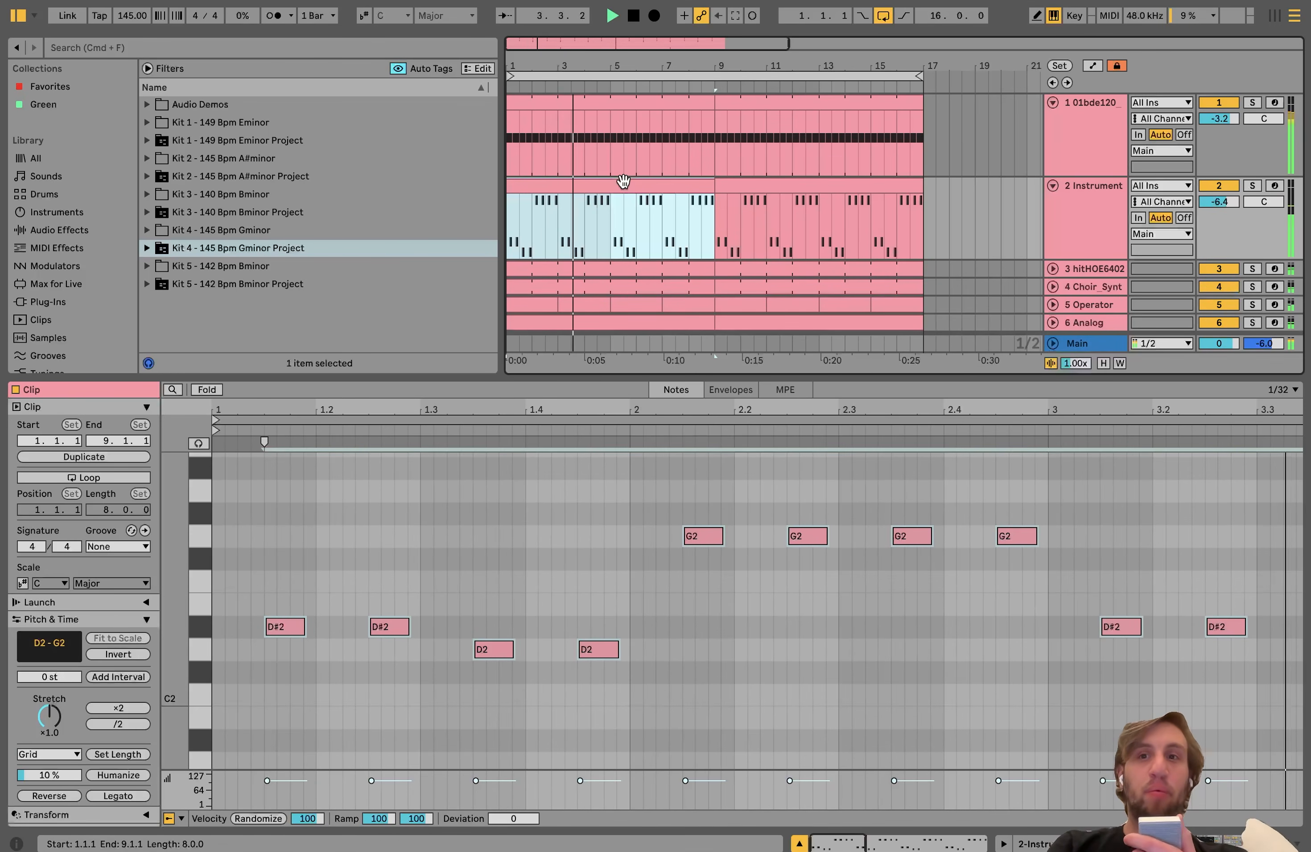
Step: Solo the bass track, play it, and show its Instrument Rack with the Wavetable and Compressor devices
click(1253, 187)
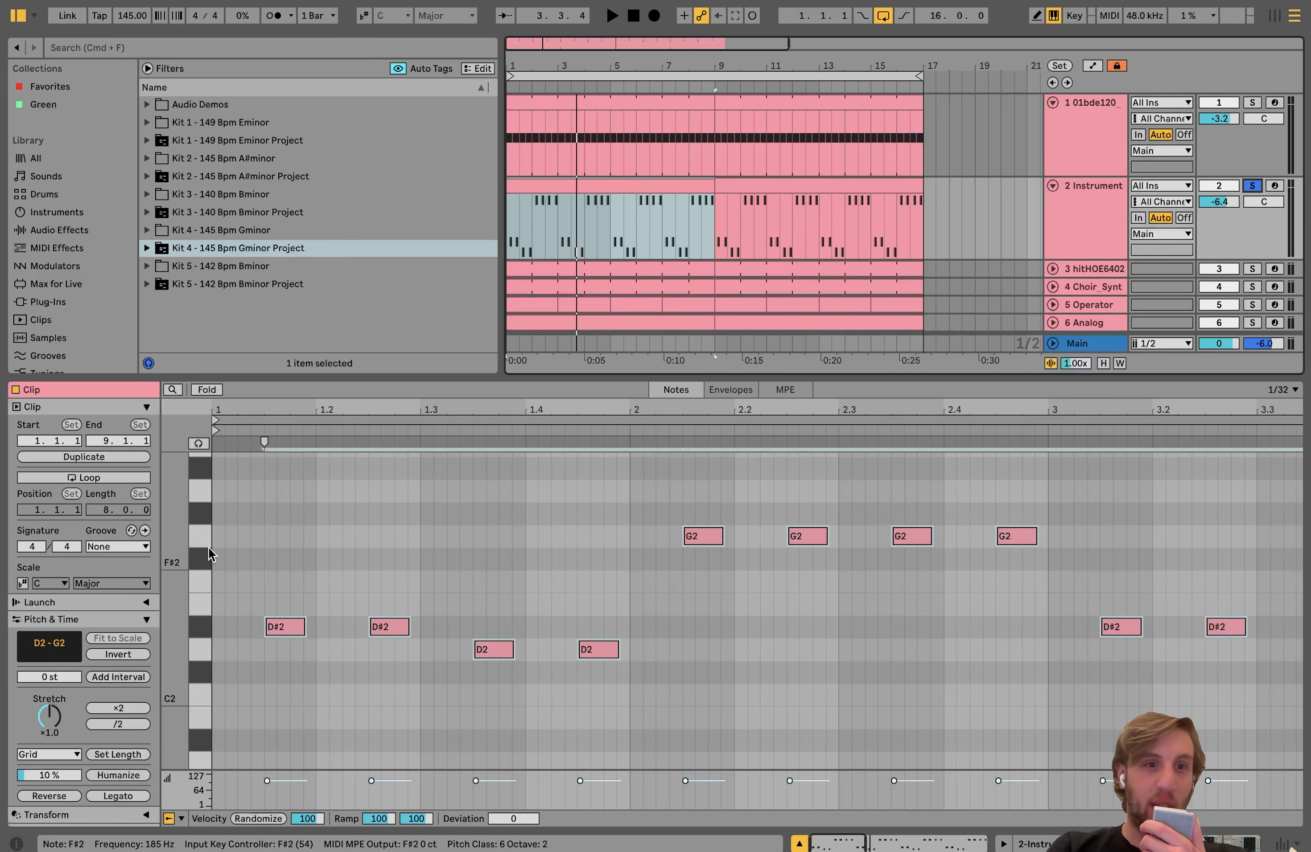
key(space)
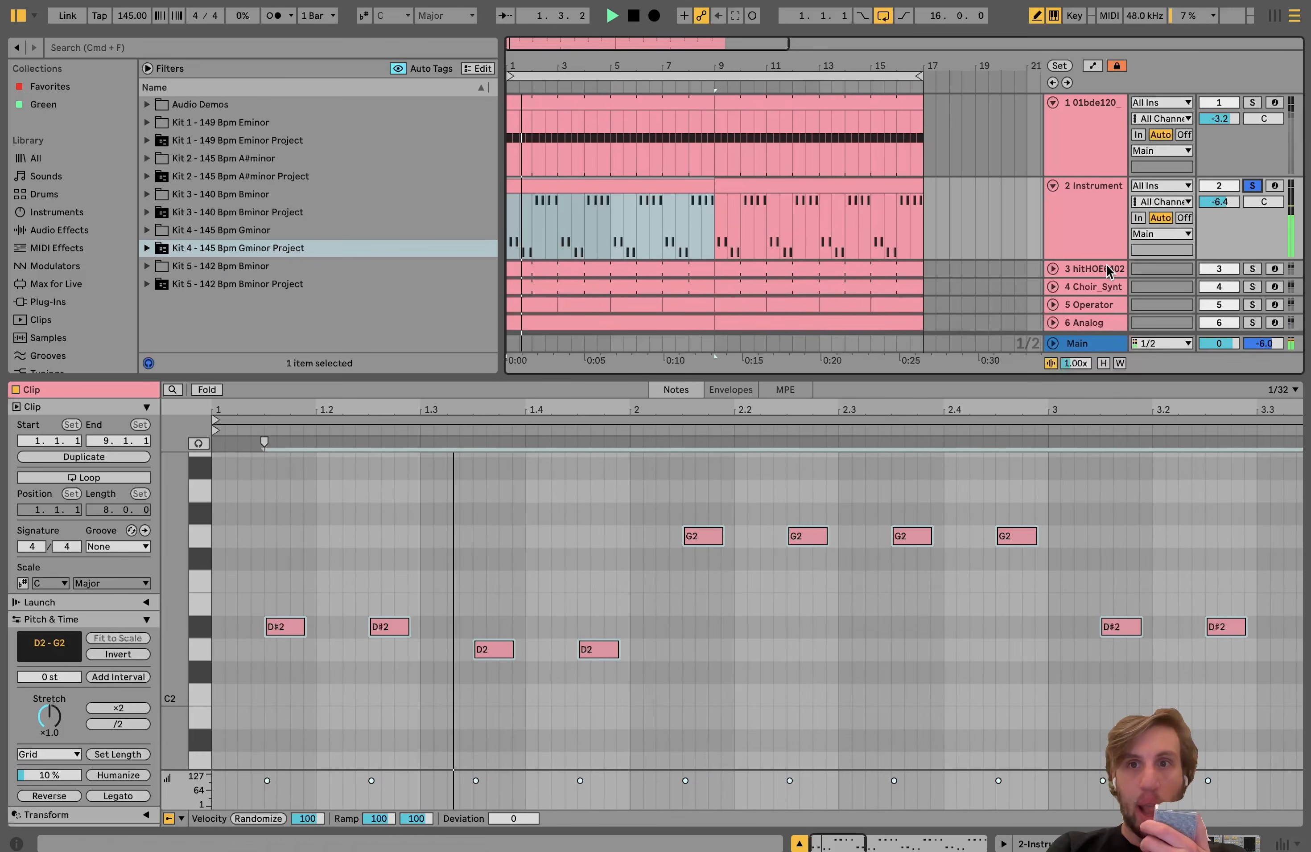
click(1084, 242)
key(space)
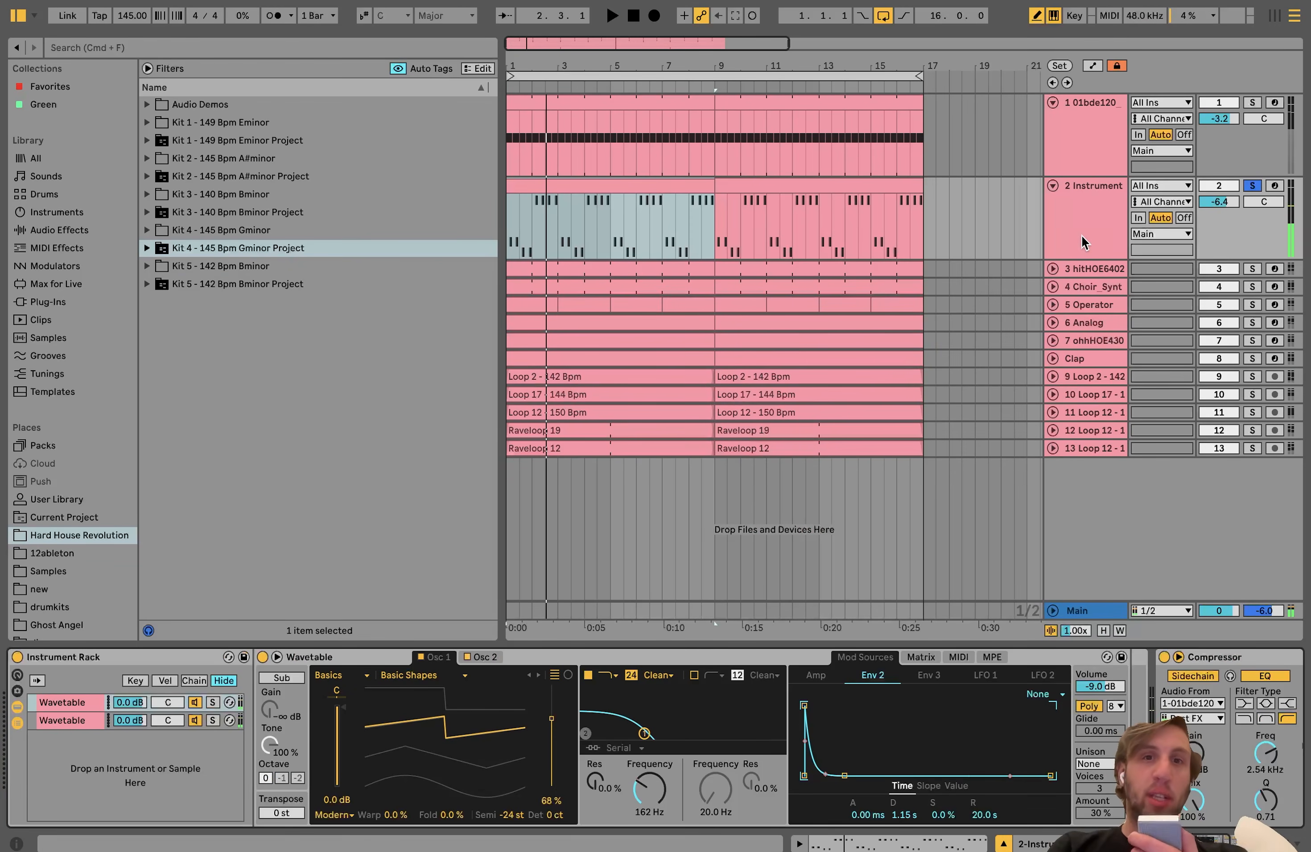
click(668, 181)
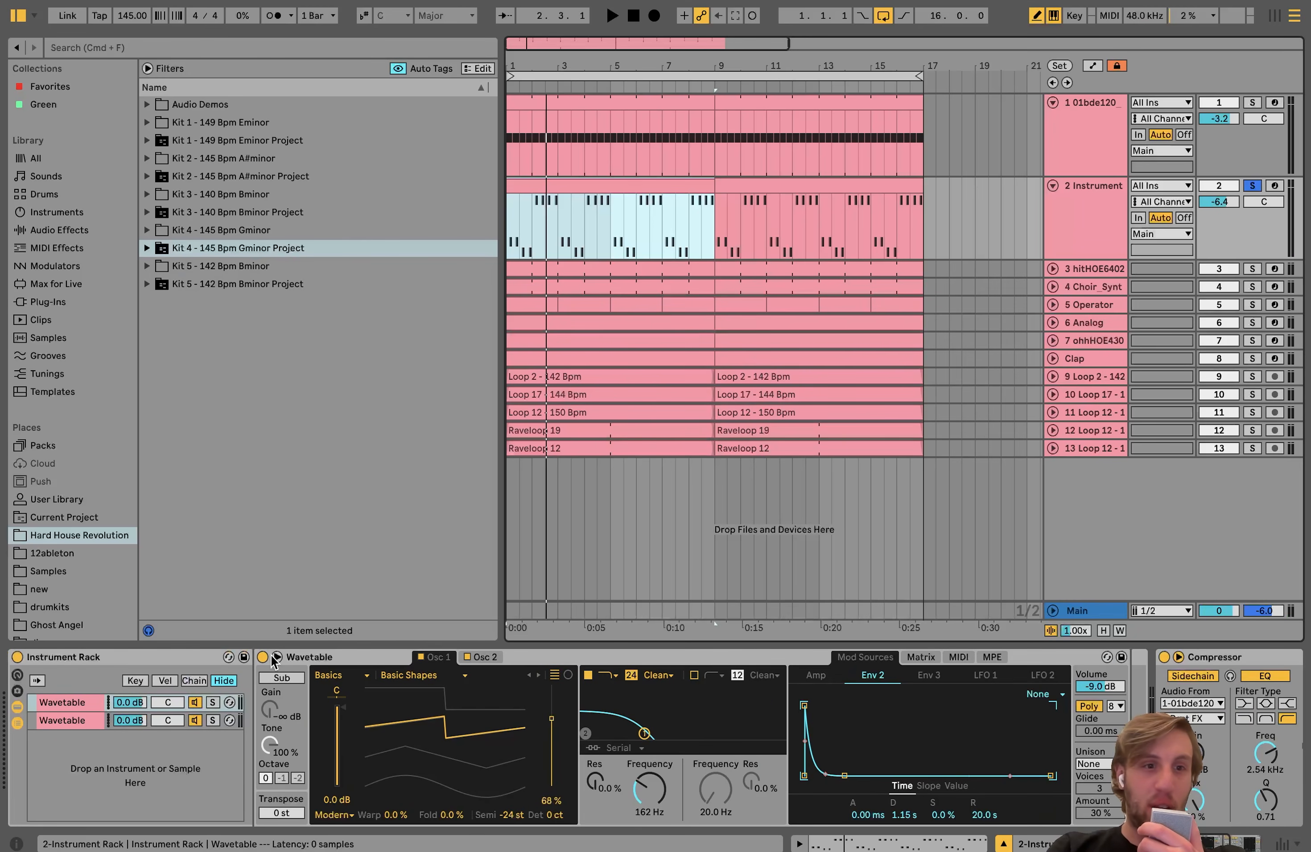
Step: Solo the first Wavetable chain in the bass rack and audition it while reviewing Osc 2 and the modulation matrix
click(213, 703)
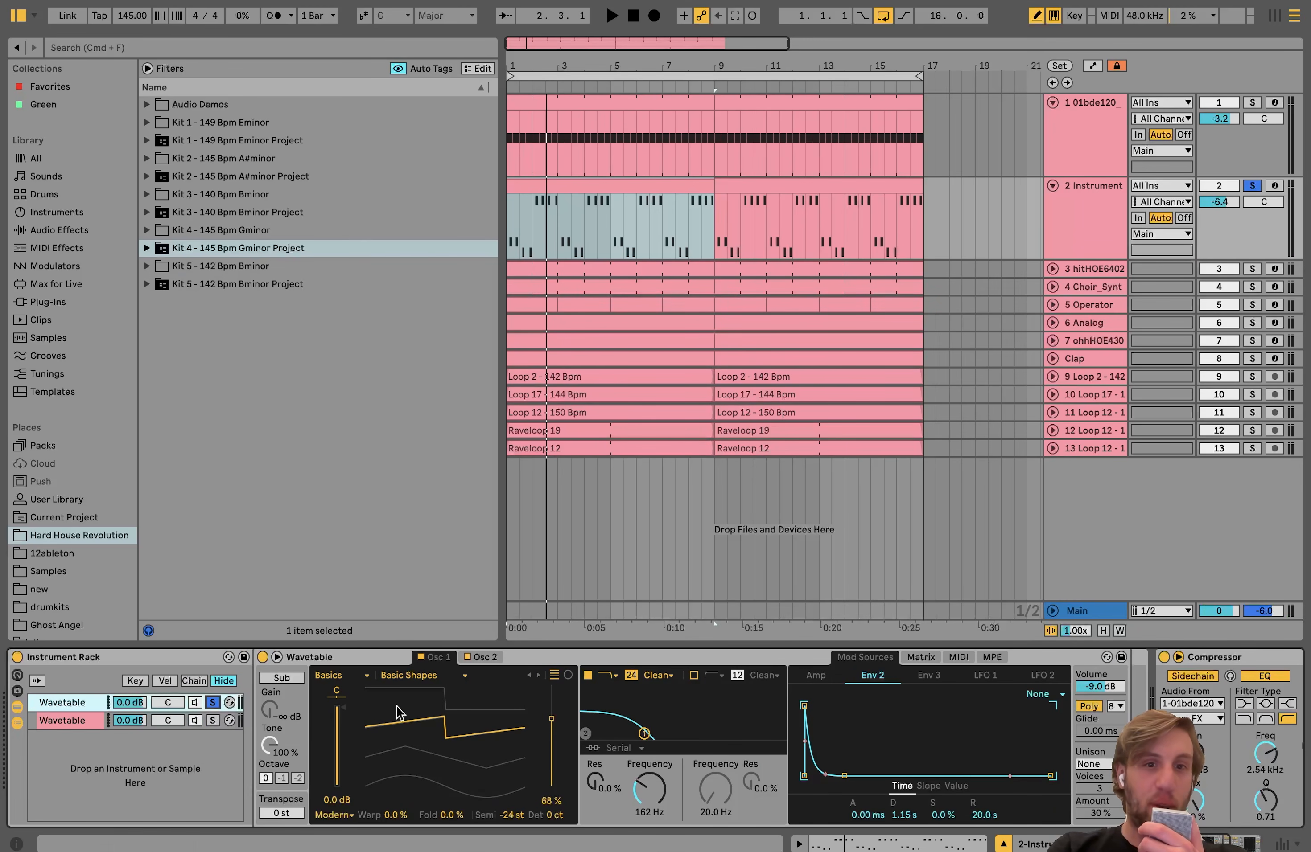
click(482, 657)
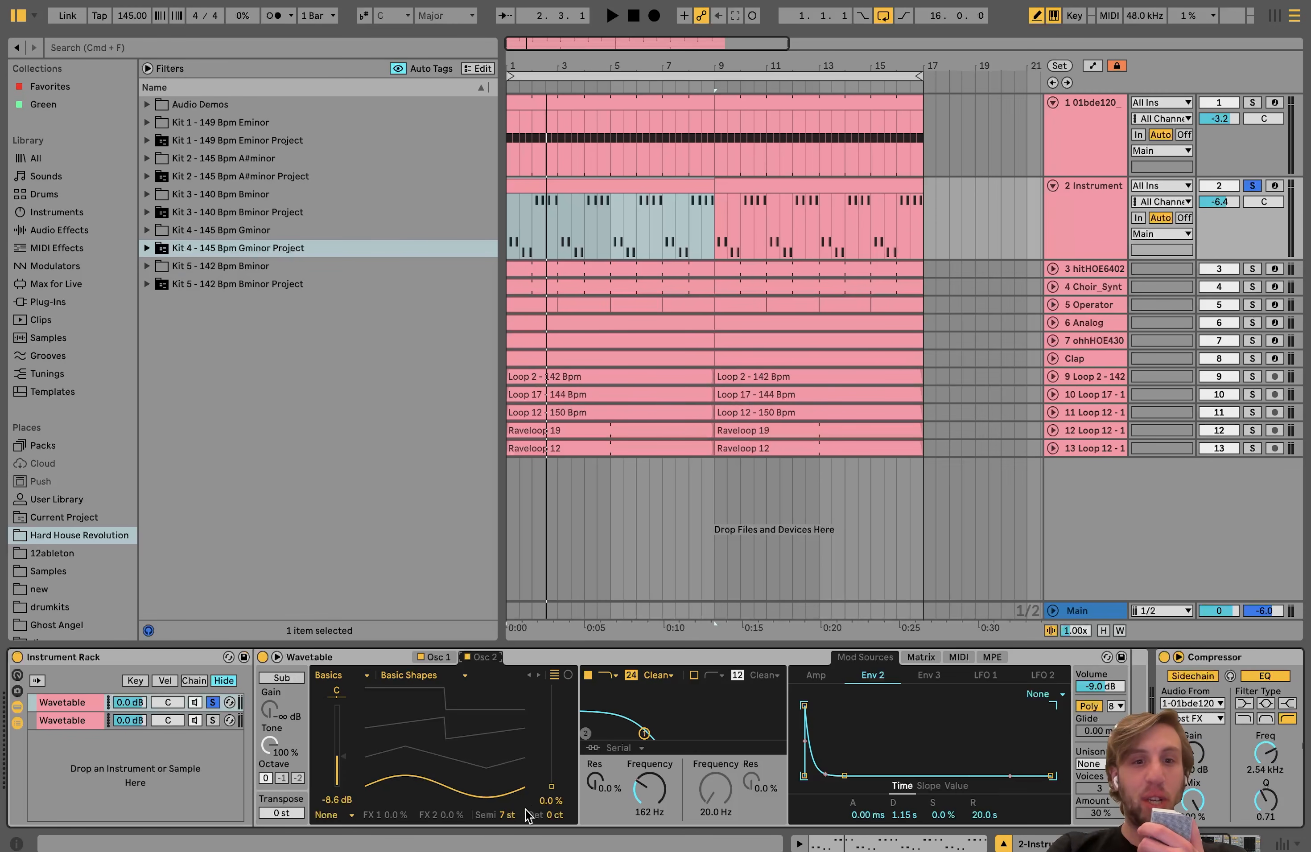
key(space)
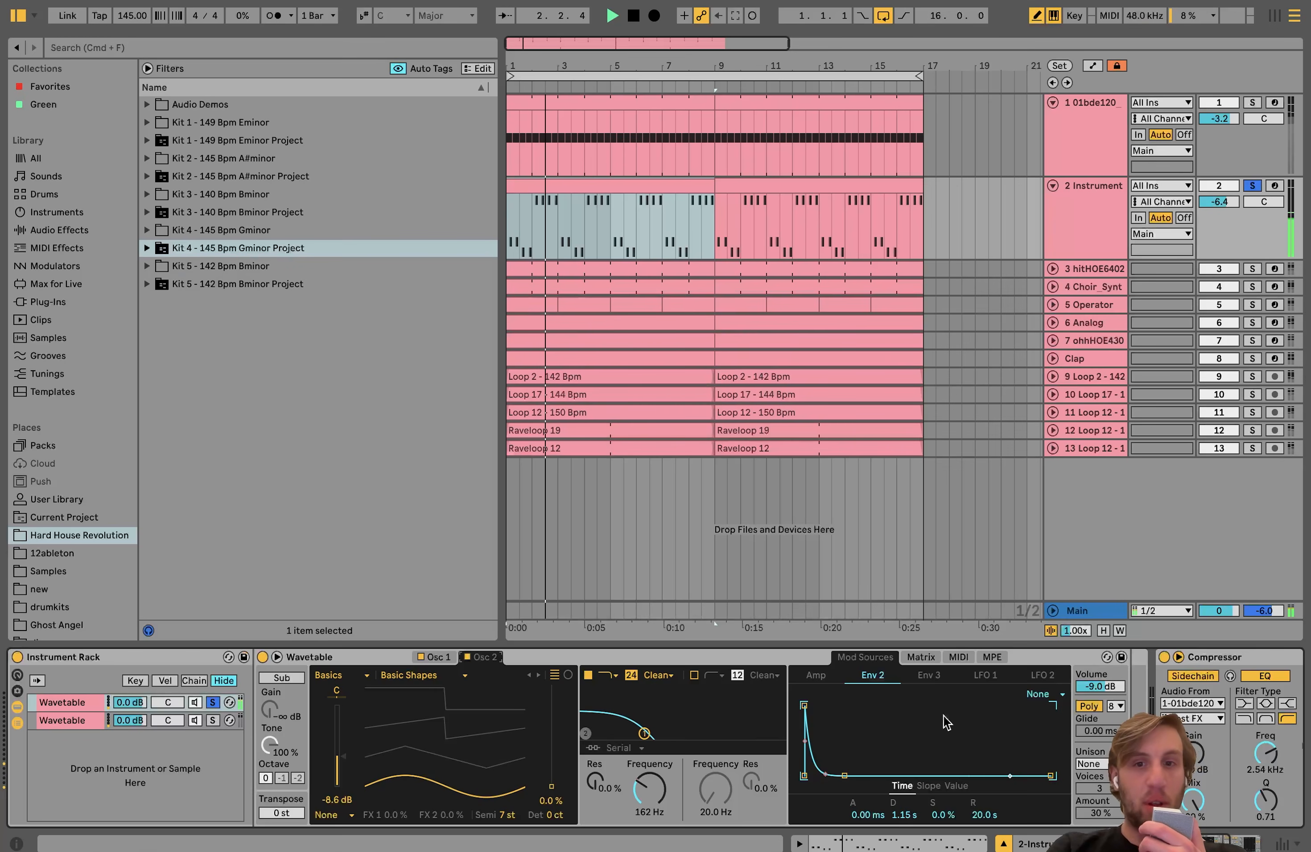
click(920, 658)
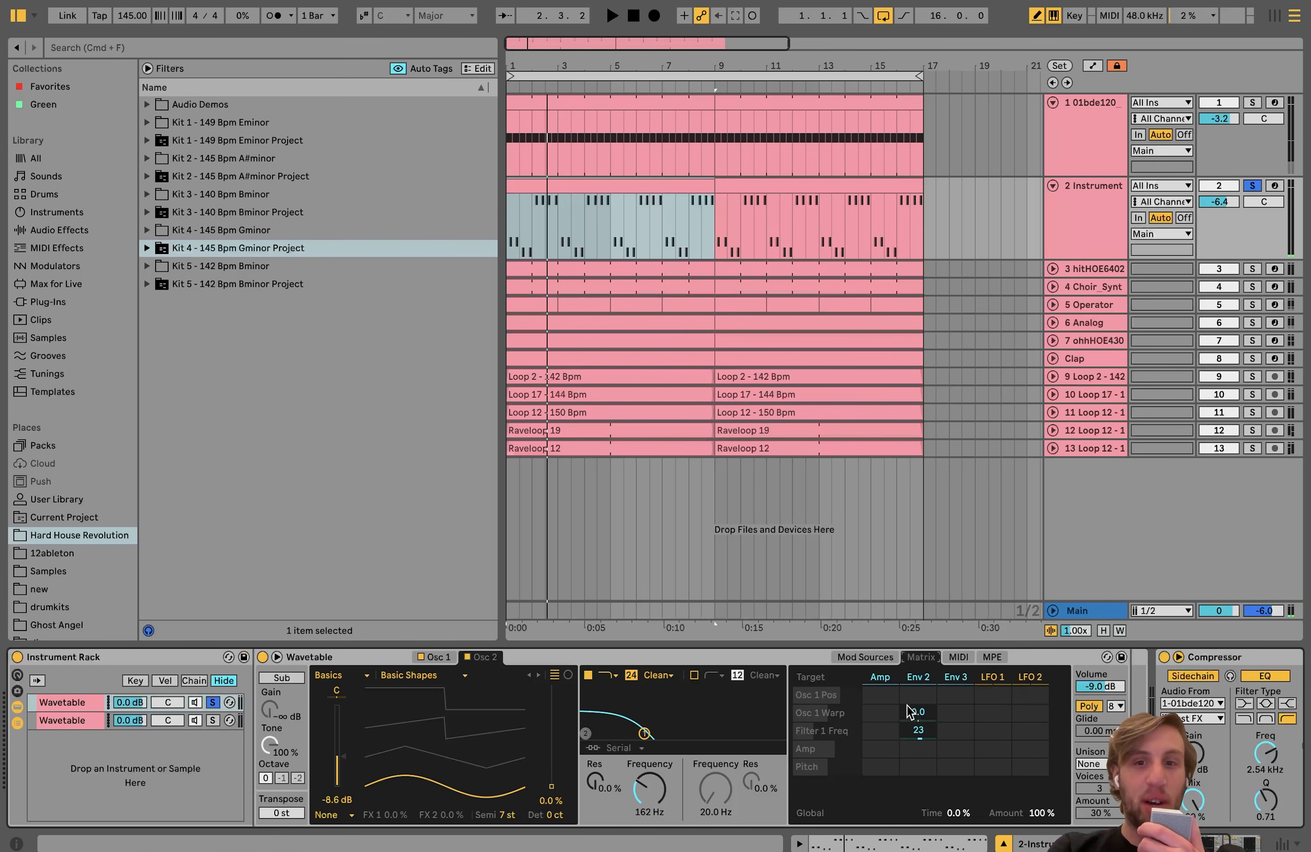
key(space)
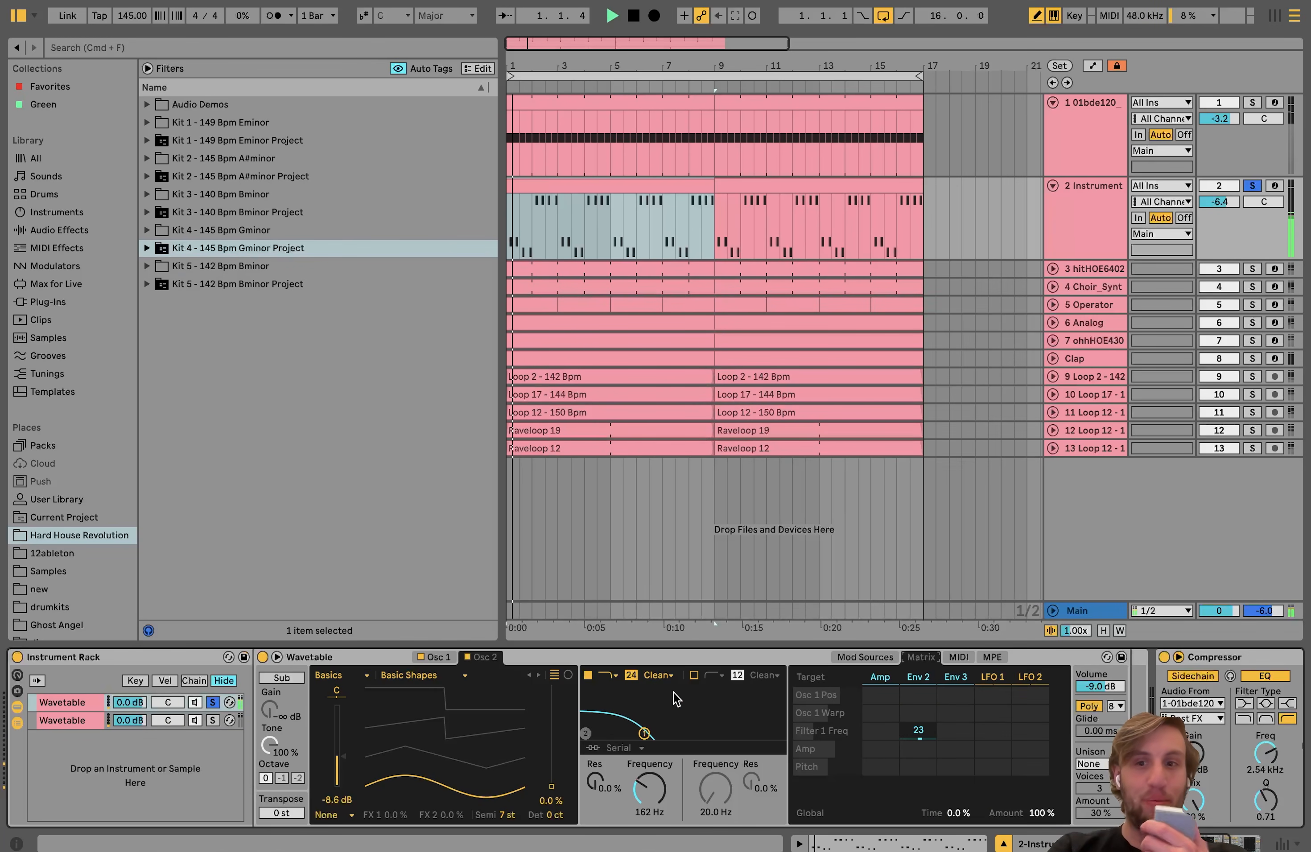
key(space)
Step: Solo the second Wavetable chain in the bass rack and play it briefly
click(214, 721)
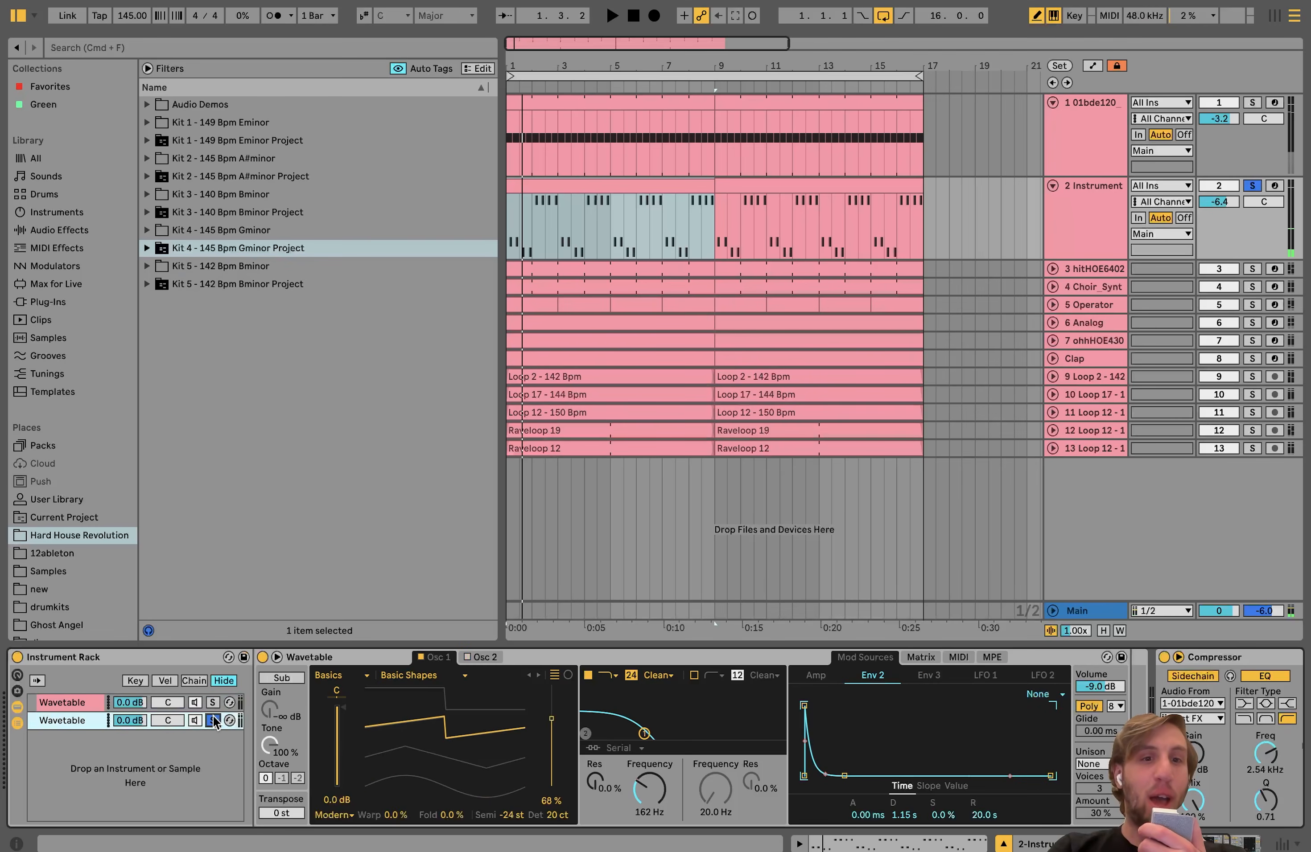
key(space)
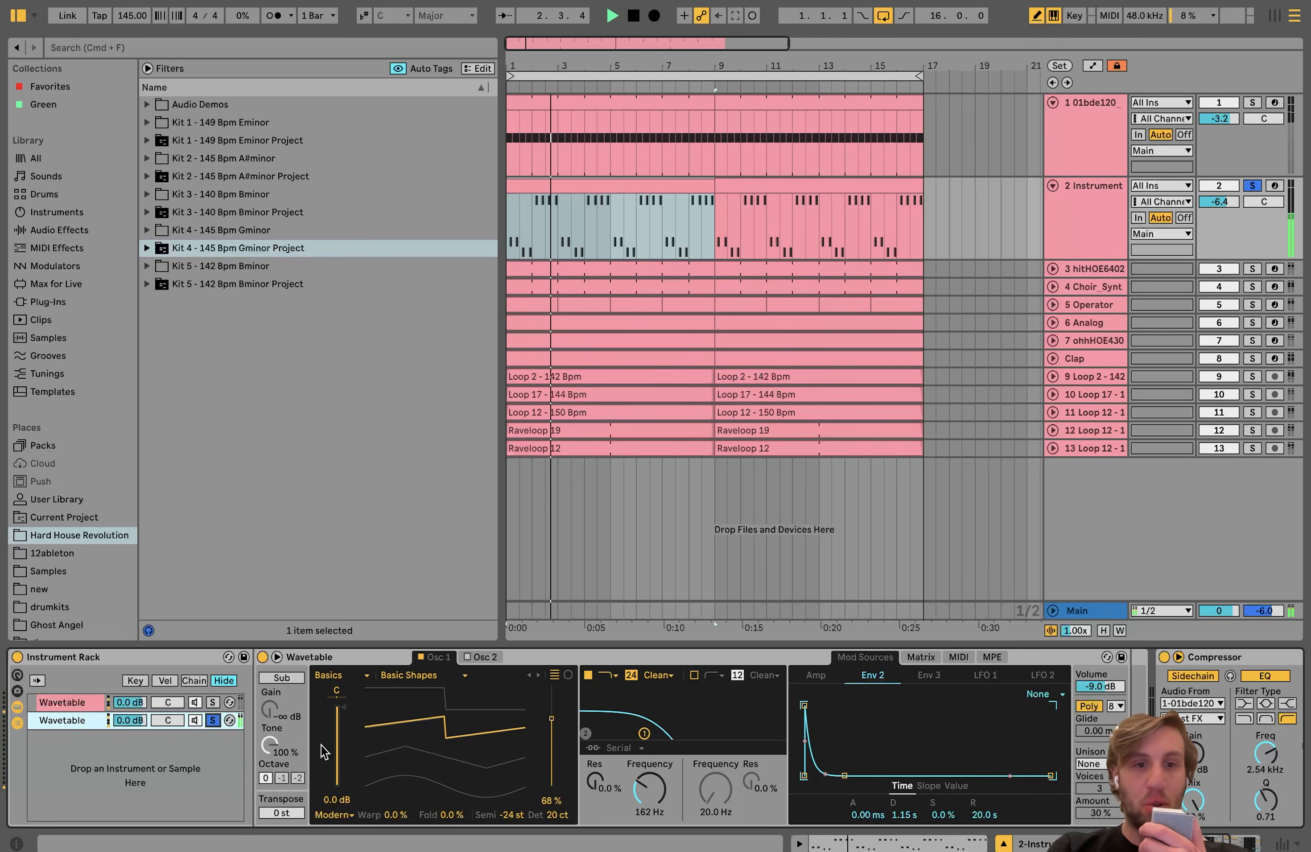
key(space)
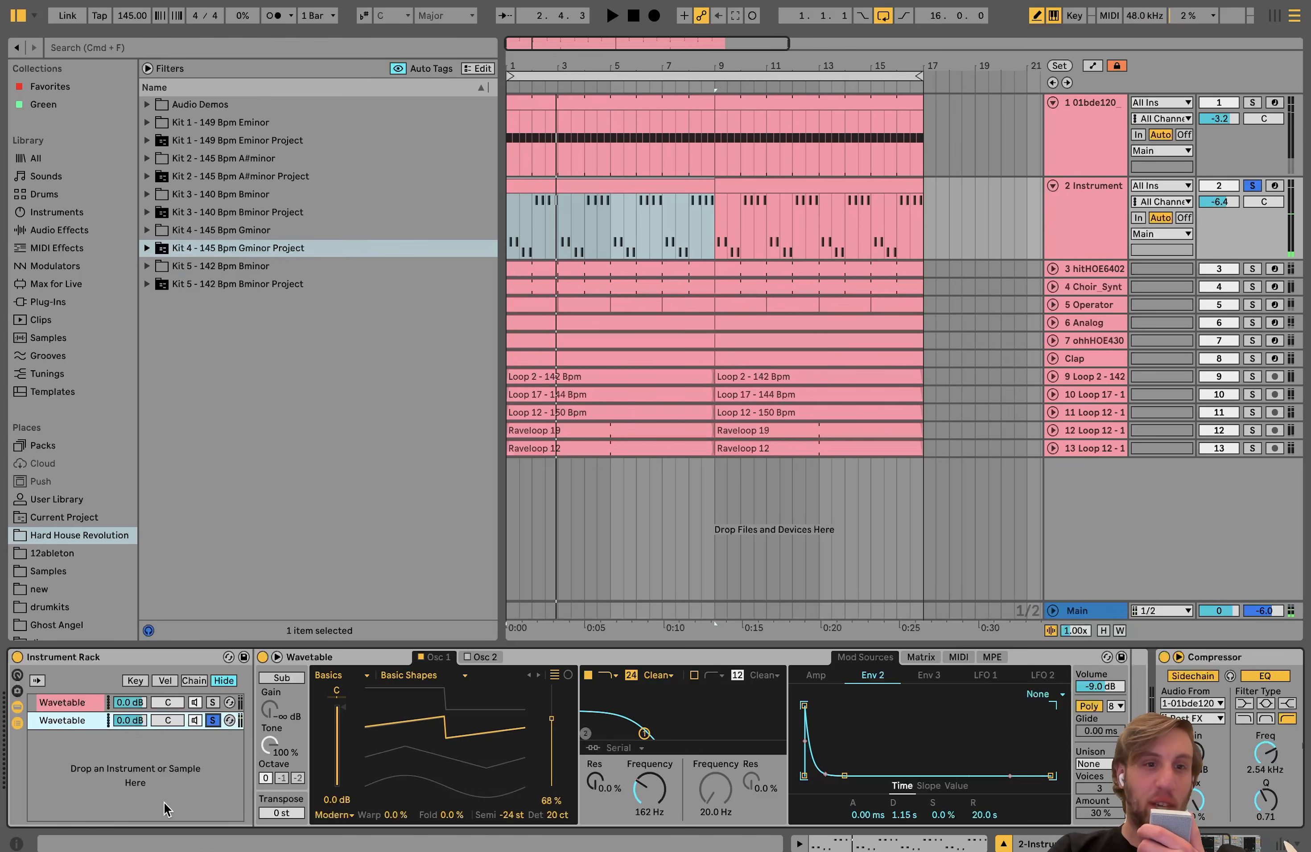
Step: Play the bass while showing its Compressor, and toggle Sidechain Listen on and off to audition the kick-fed sidechain signal
key(space)
scroll(212, 723, right, 5)
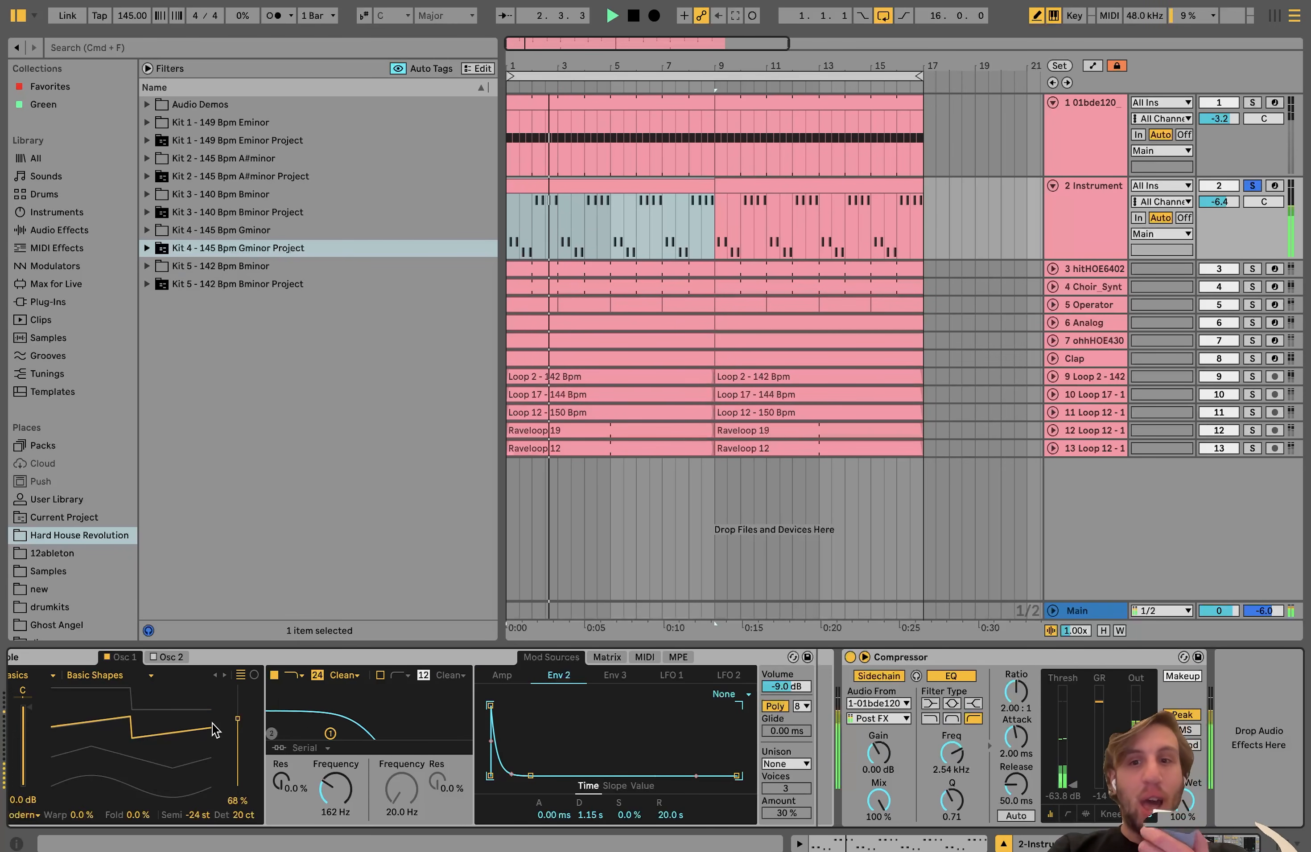
key(space)
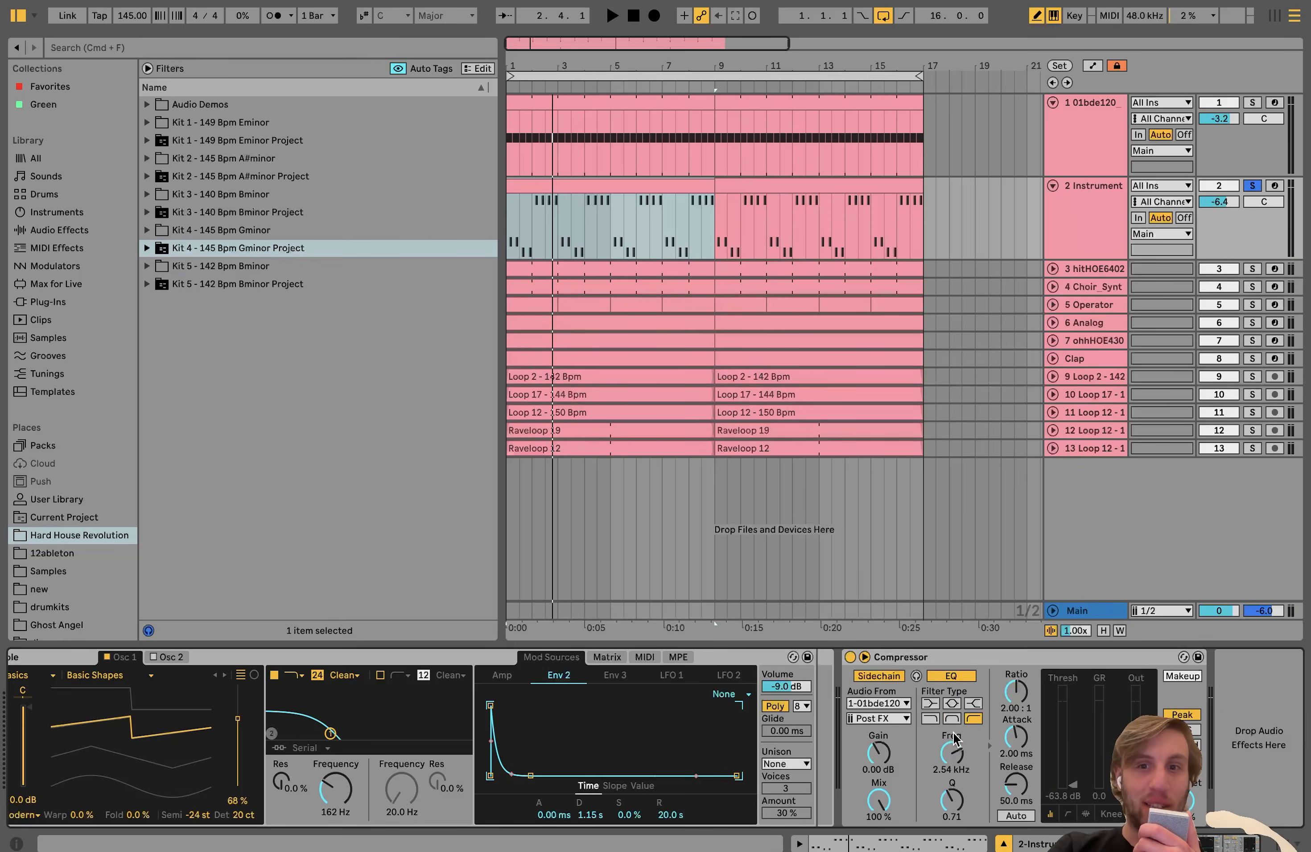
click(916, 678)
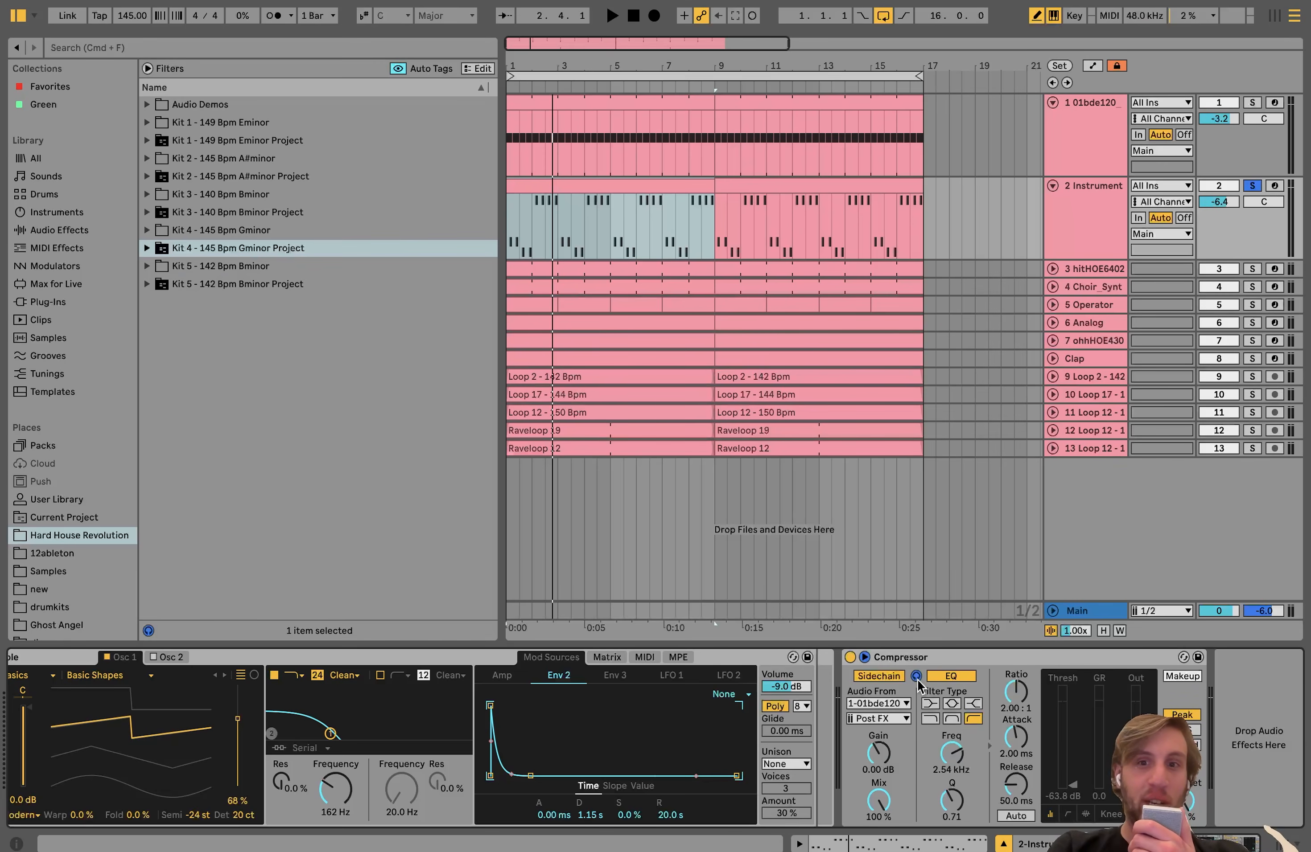
key(space)
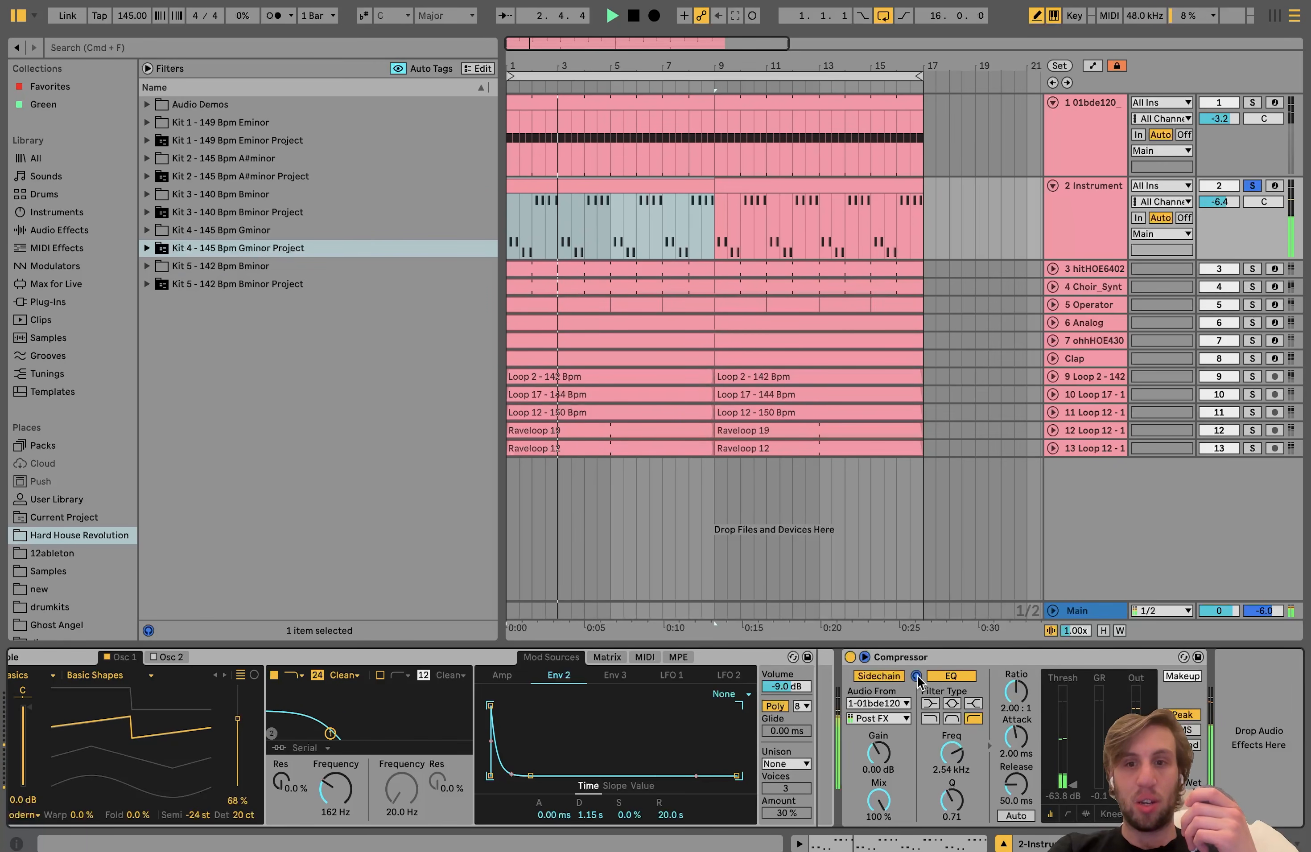
click(917, 678)
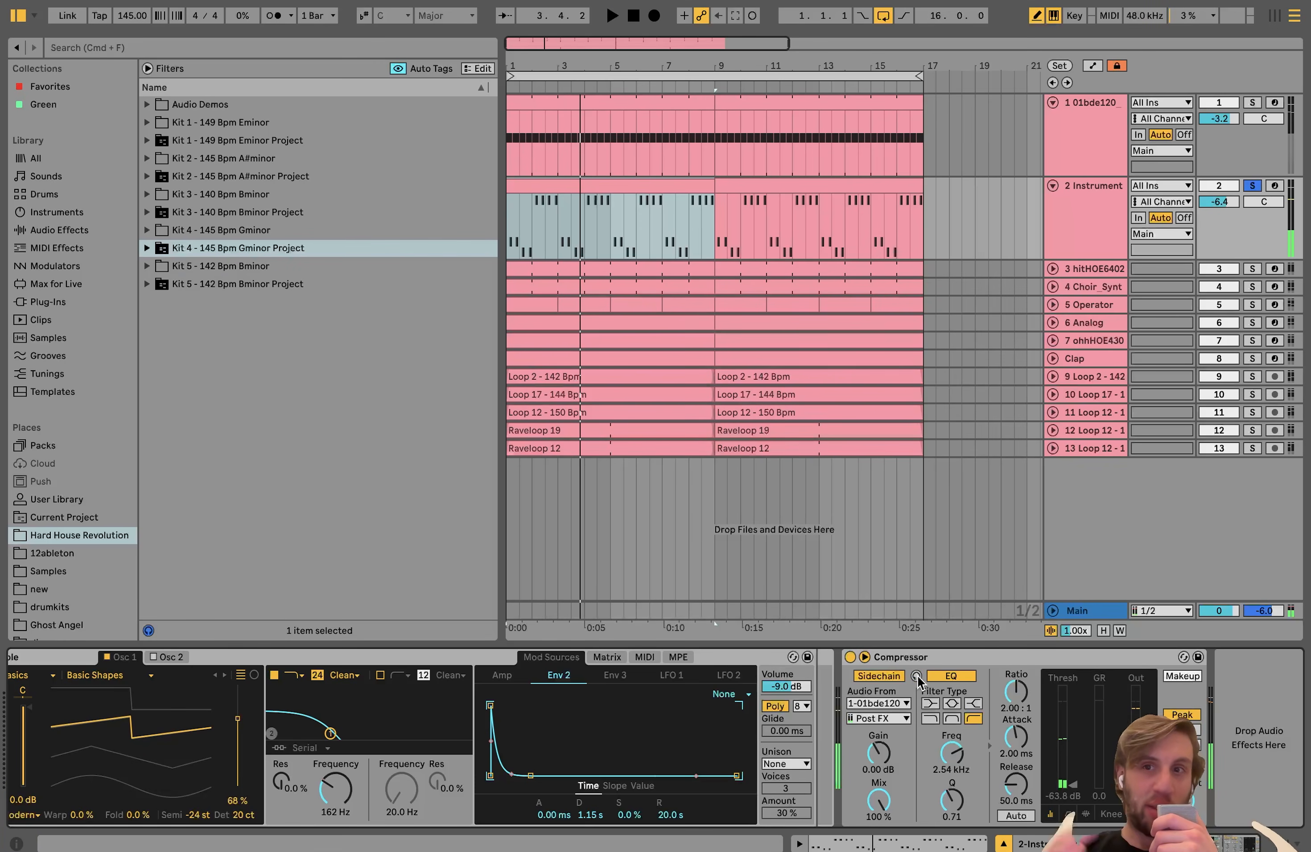
Step: Unfold the hitHOE6402 stab track, solo it and play its pattern
click(1075, 268)
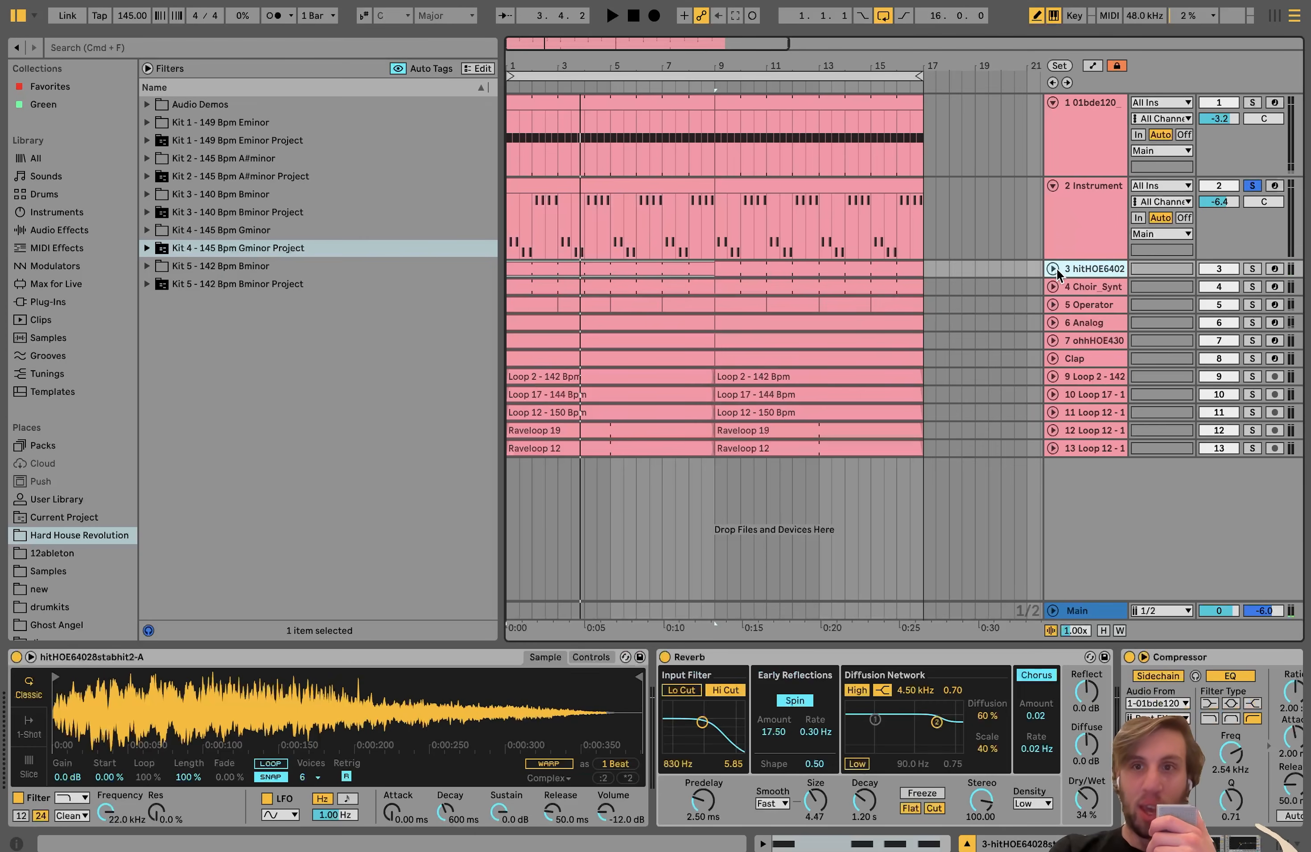
click(1052, 268)
click(1252, 269)
key(space)
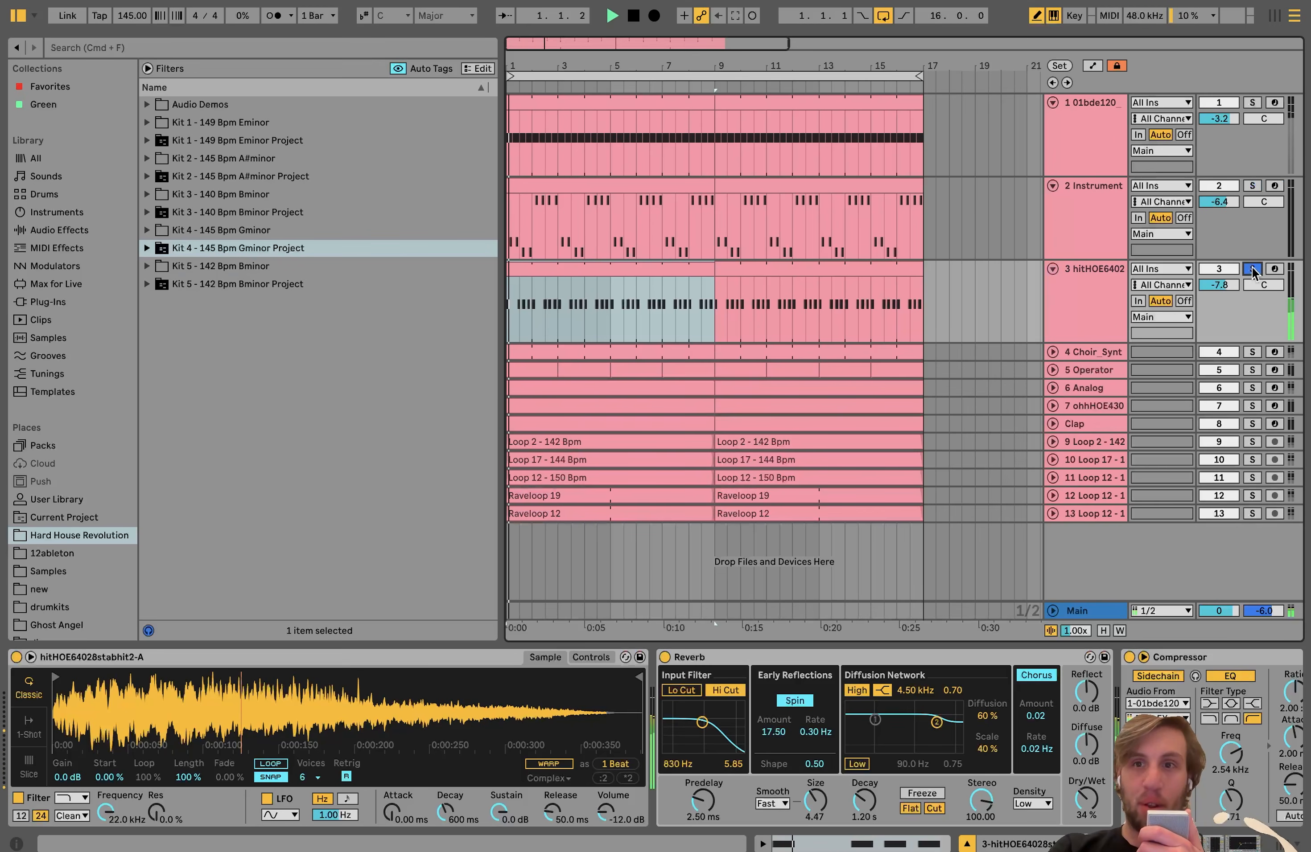
Step: Unfold the Choir_Synt track and solo it together with the stab track, playing both layers
click(1052, 352)
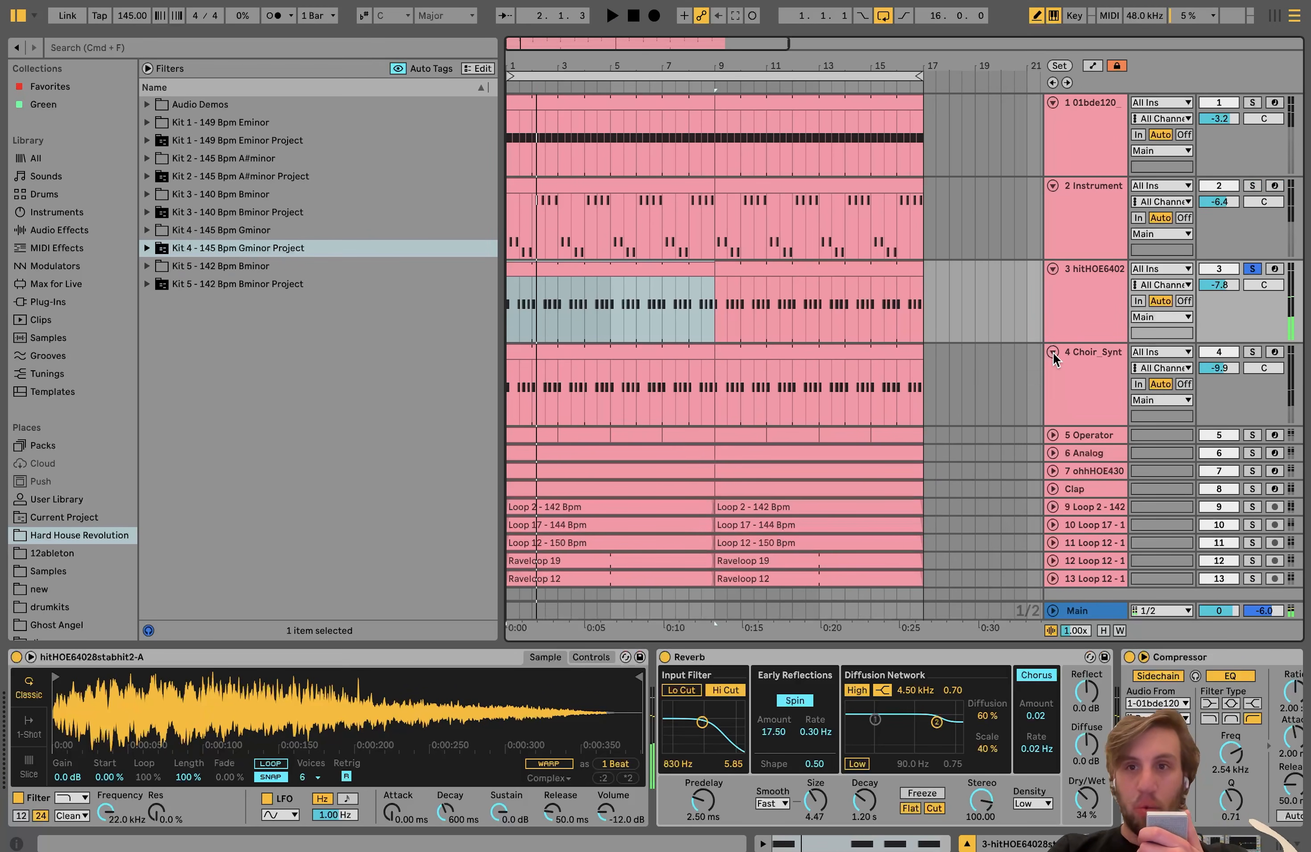
super+click(1252, 353)
key(space)
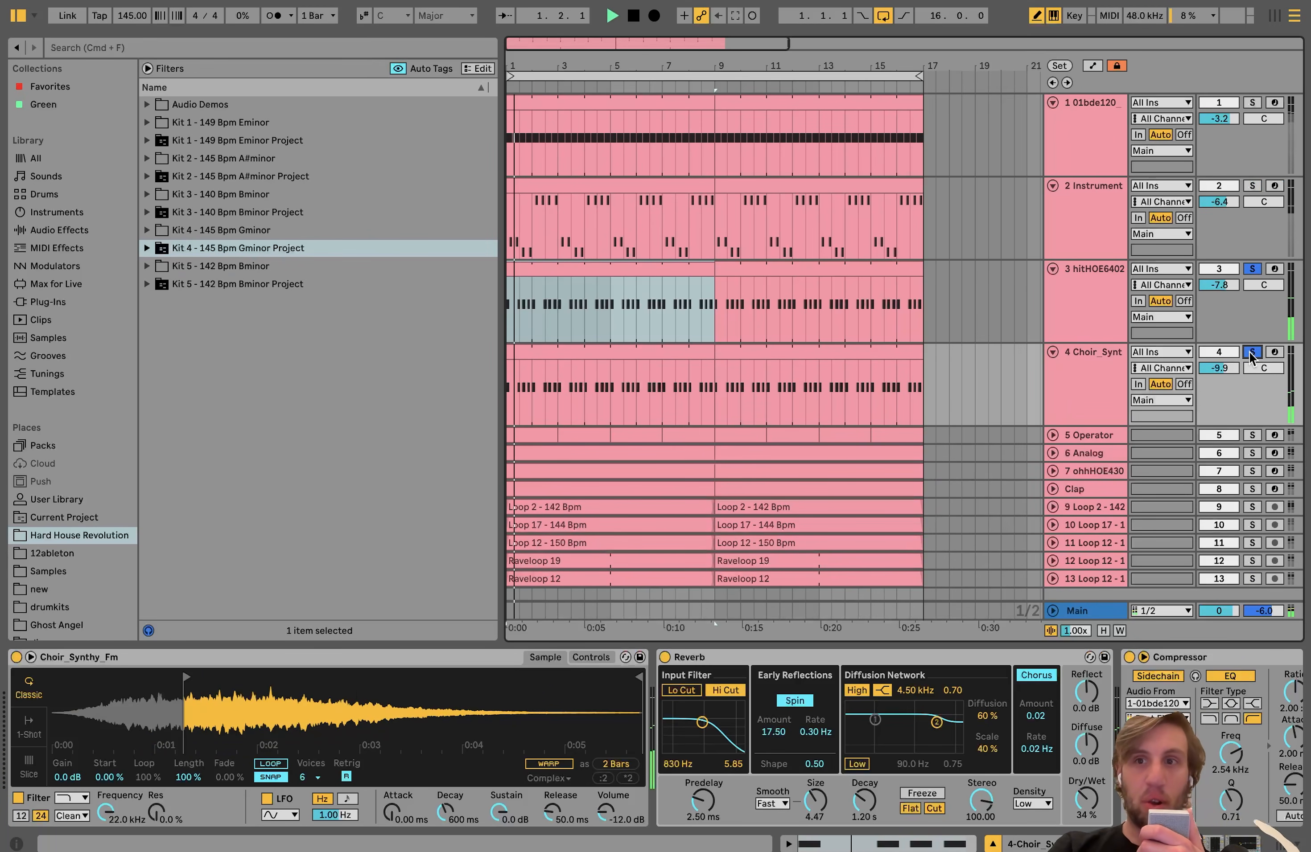
Step: Alternate the solo between the Choir_Synt and hitHOE6402 tracks to audition each stab layer on its own
click(1252, 269)
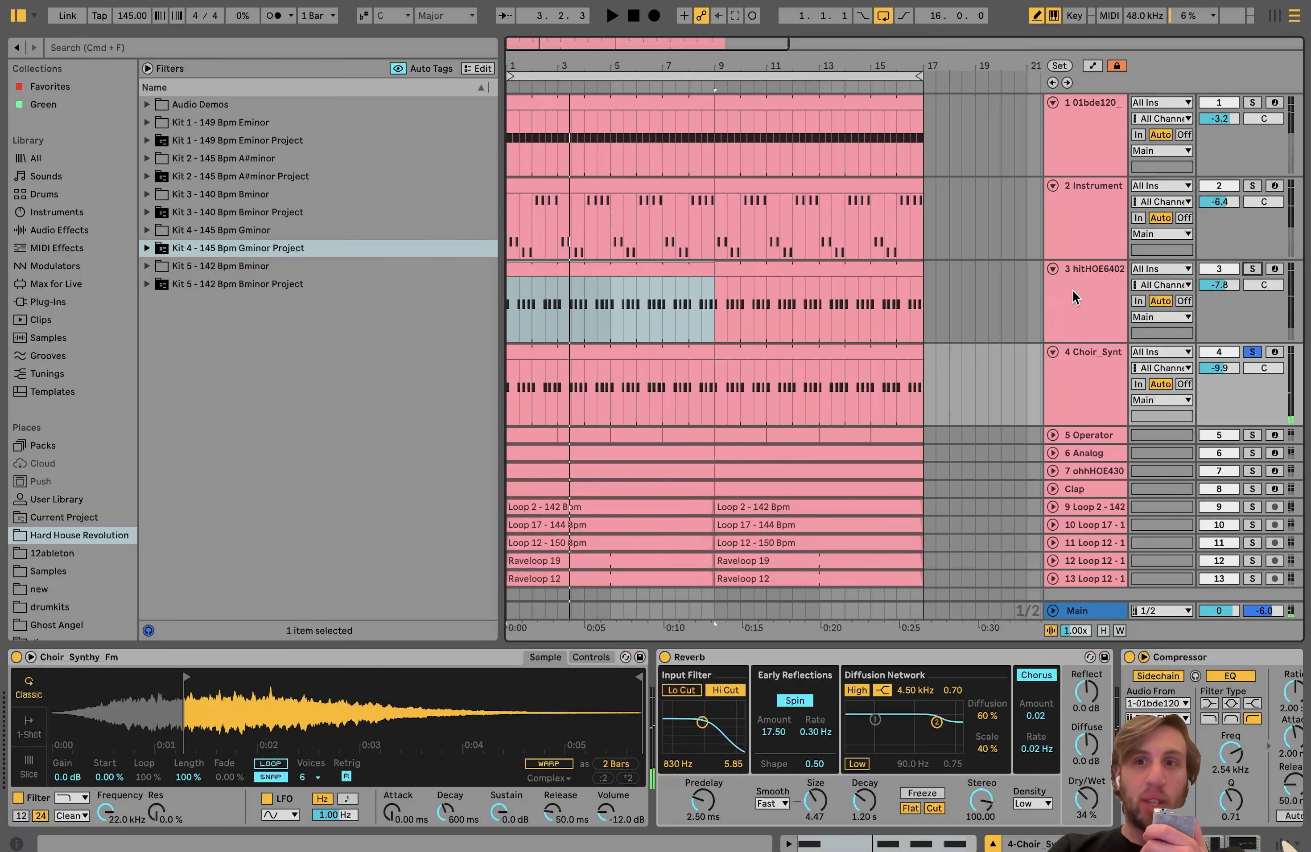
click(1074, 298)
click(1252, 269)
key(space)
key(space)
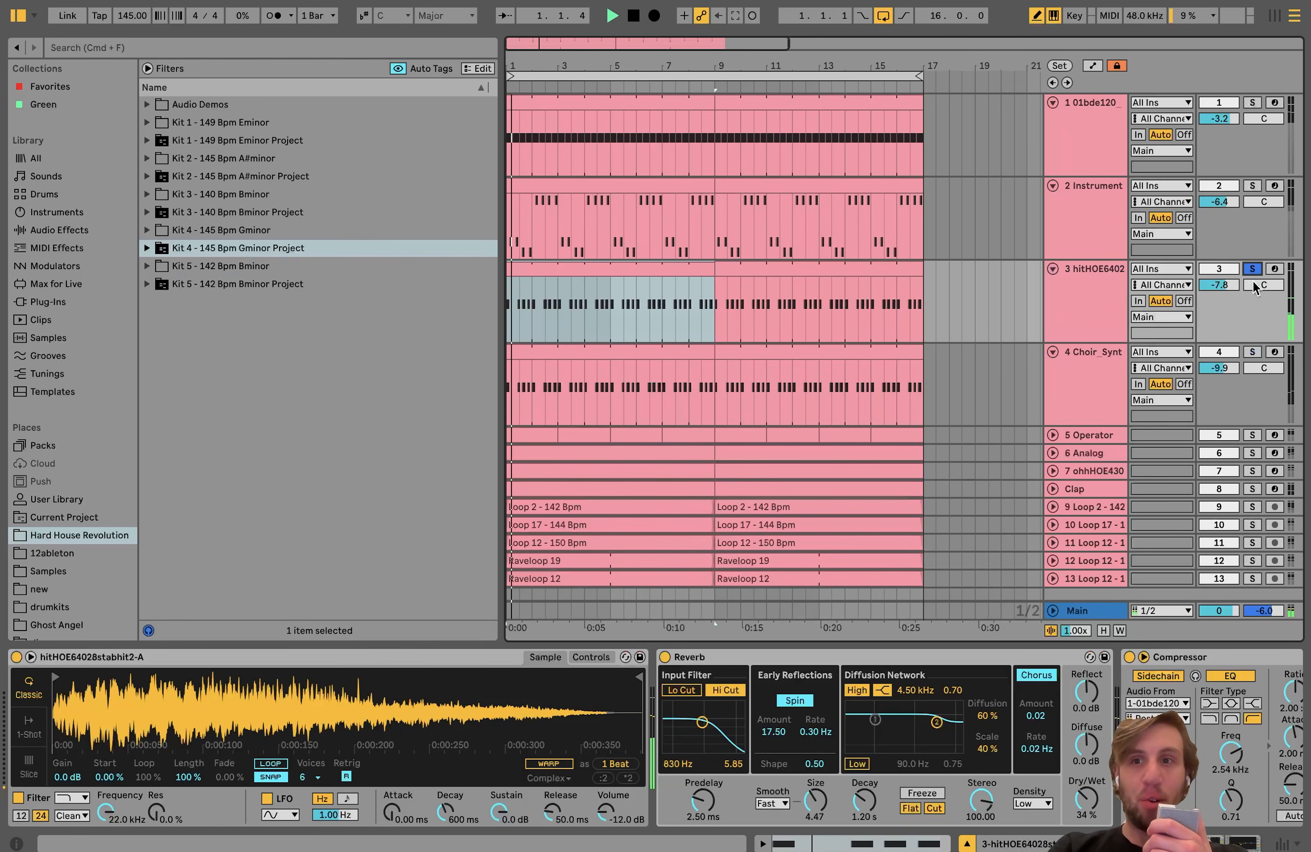
click(1254, 353)
scroll(1253, 351, down, 1)
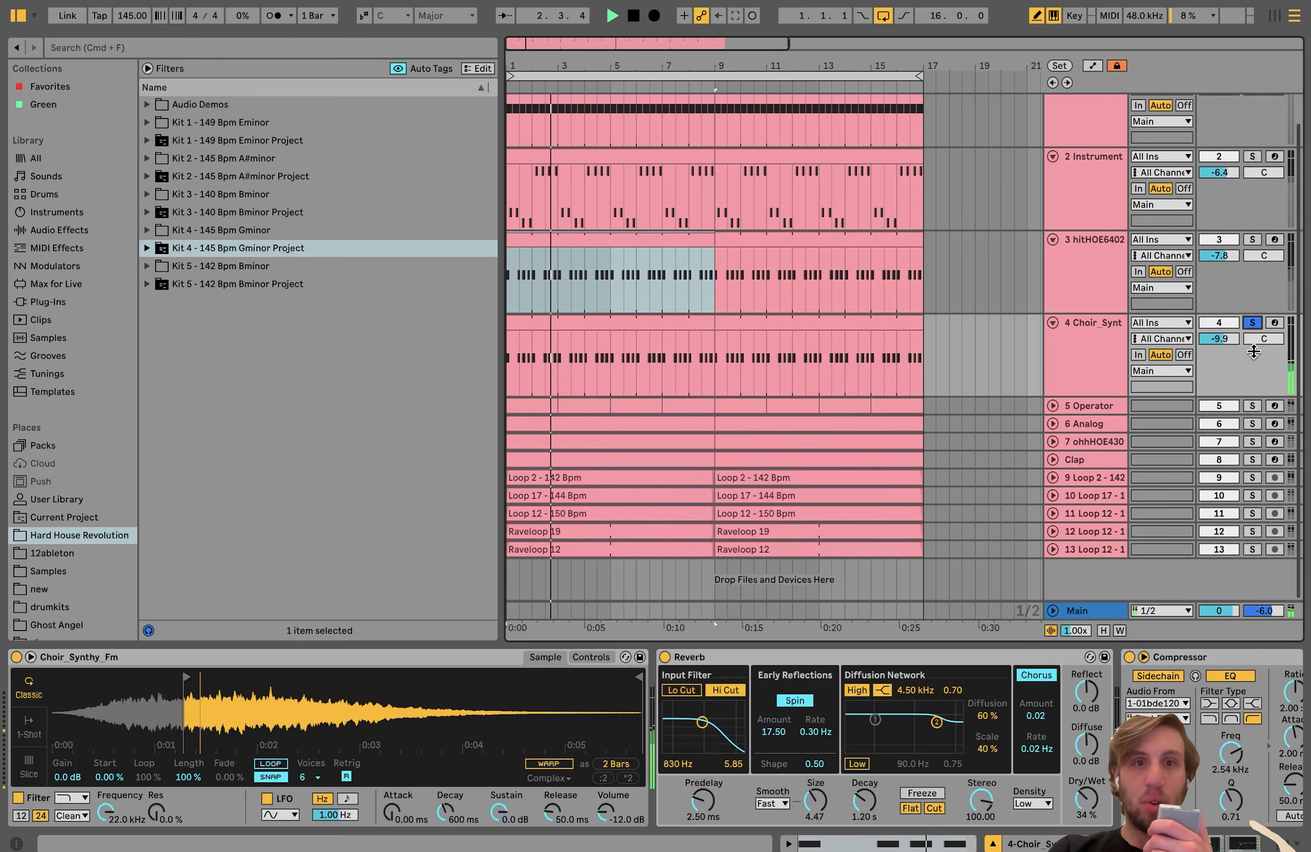
Step: Solo the hitHOE6402 and Choir_Synt tracks together, select the hitHOE6402 track and examine its note pattern in the arrangement
click(1251, 242)
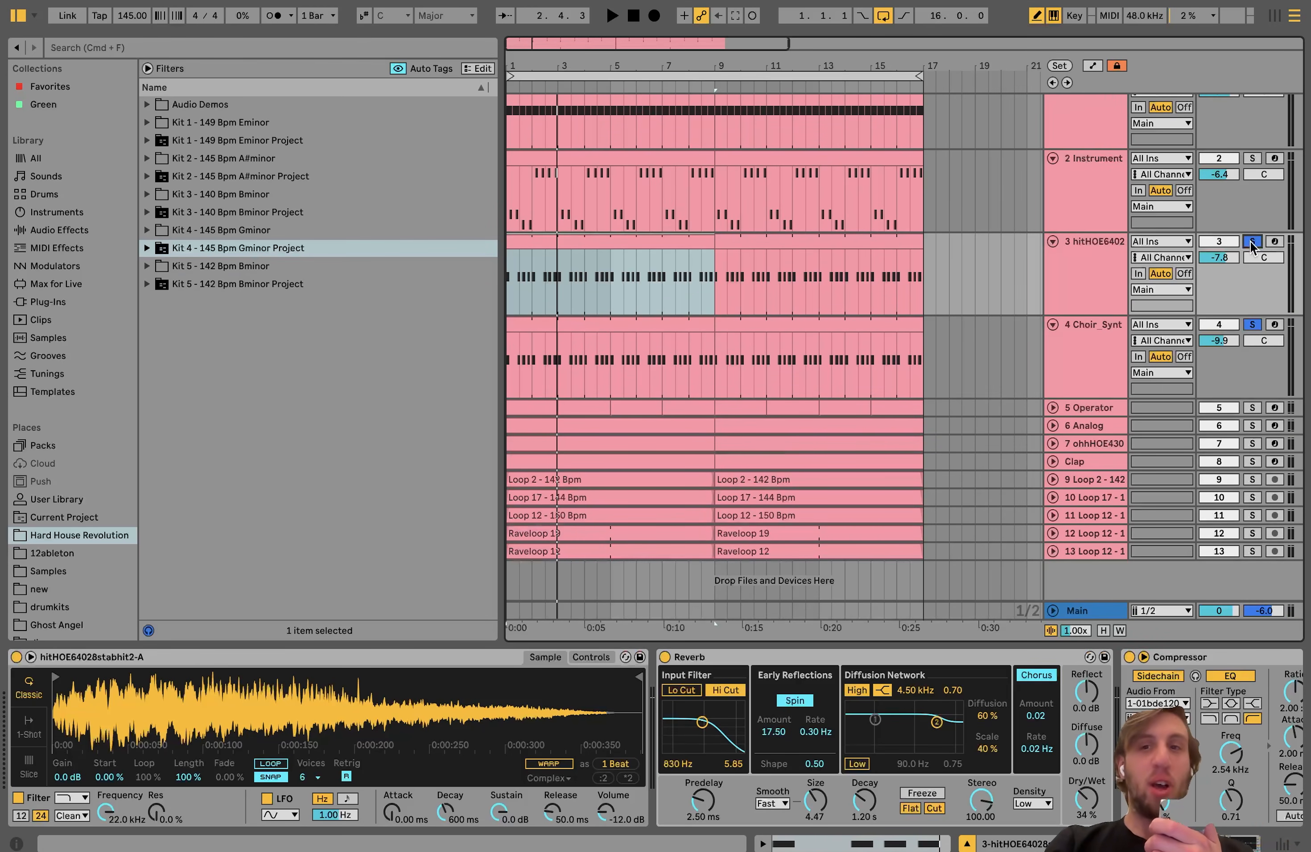
key(space)
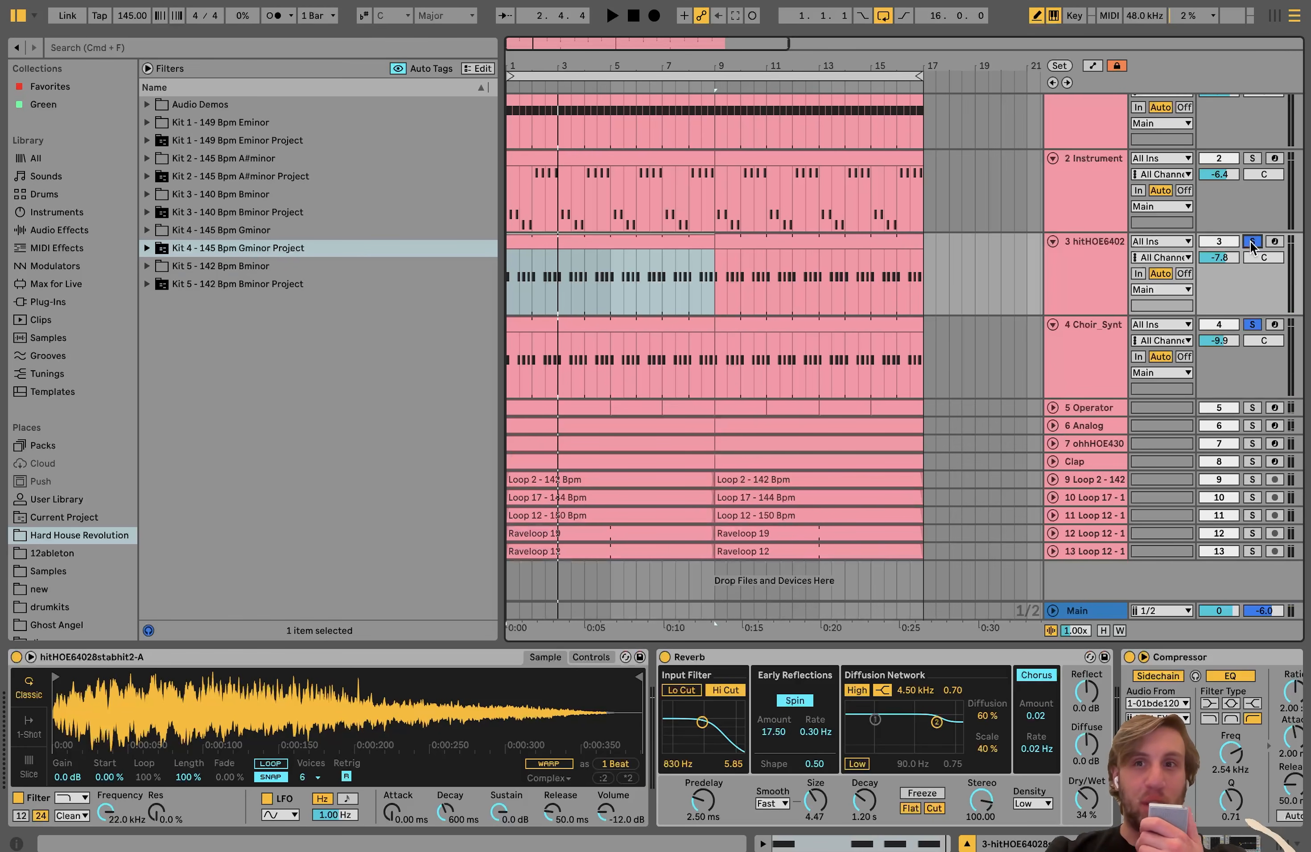
click(1068, 278)
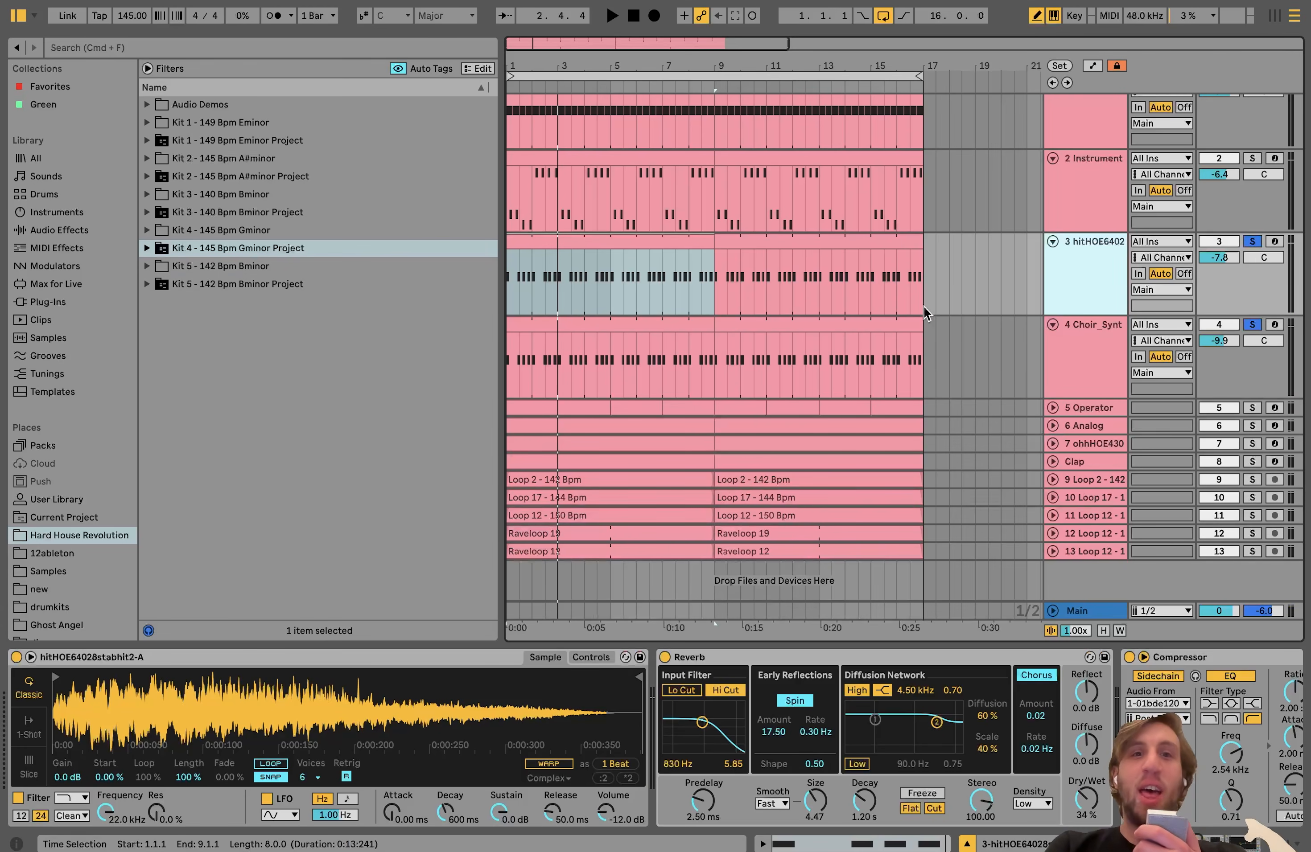
scroll(522, 294, up, 3)
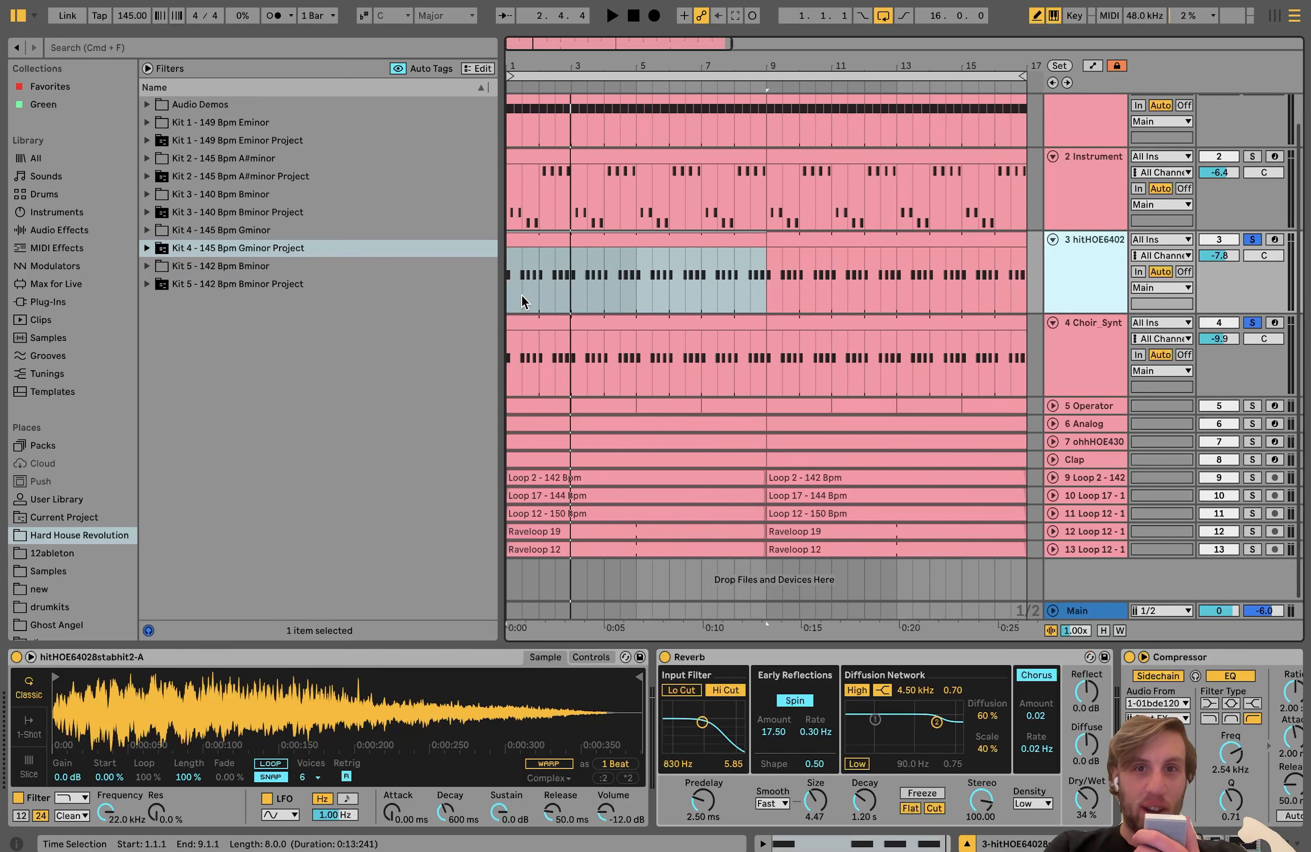
scroll(521, 295, up, 1)
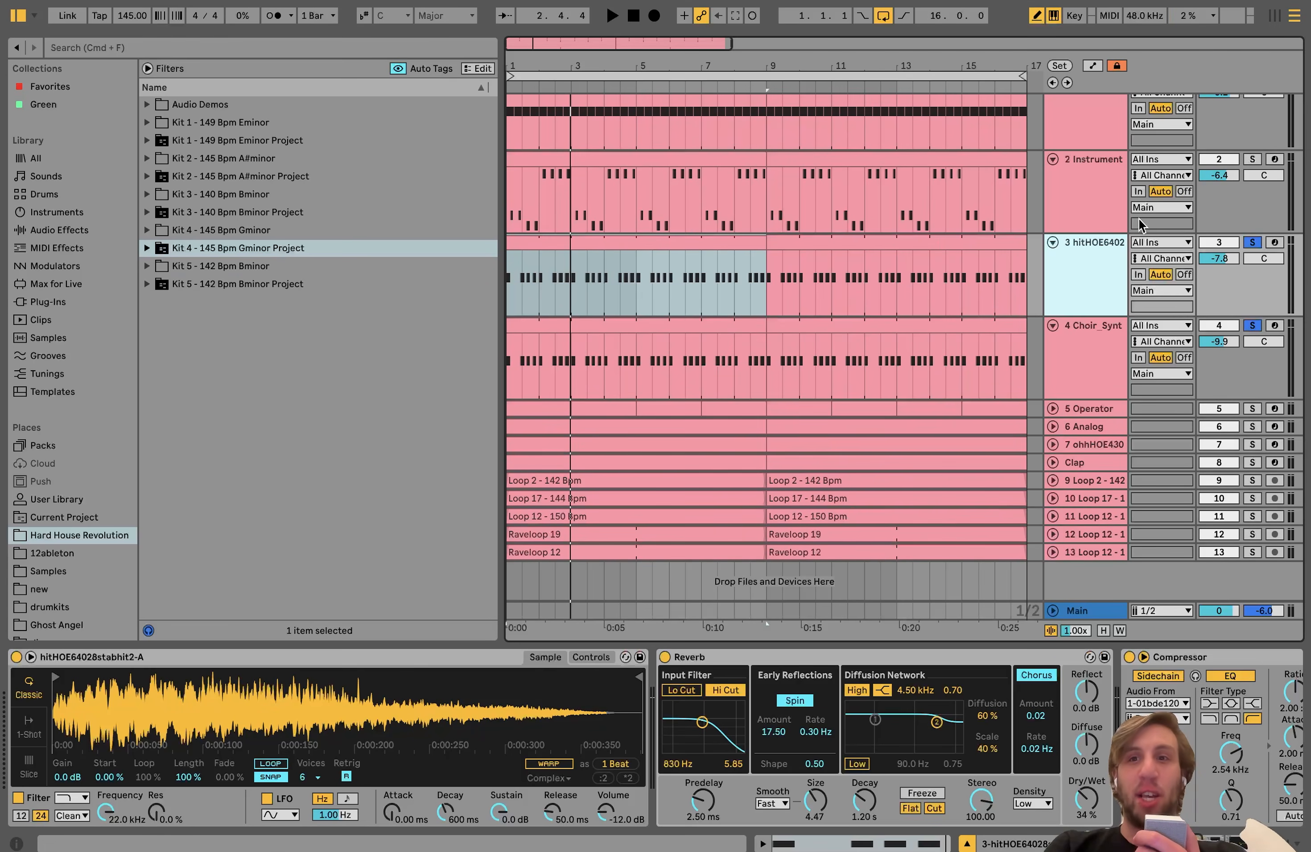
Step: Play the bass track soloed, and add the Analog, Operator, Choir_Synt and hitHOE6402 tracks to the solo to hear them combined
click(1254, 160)
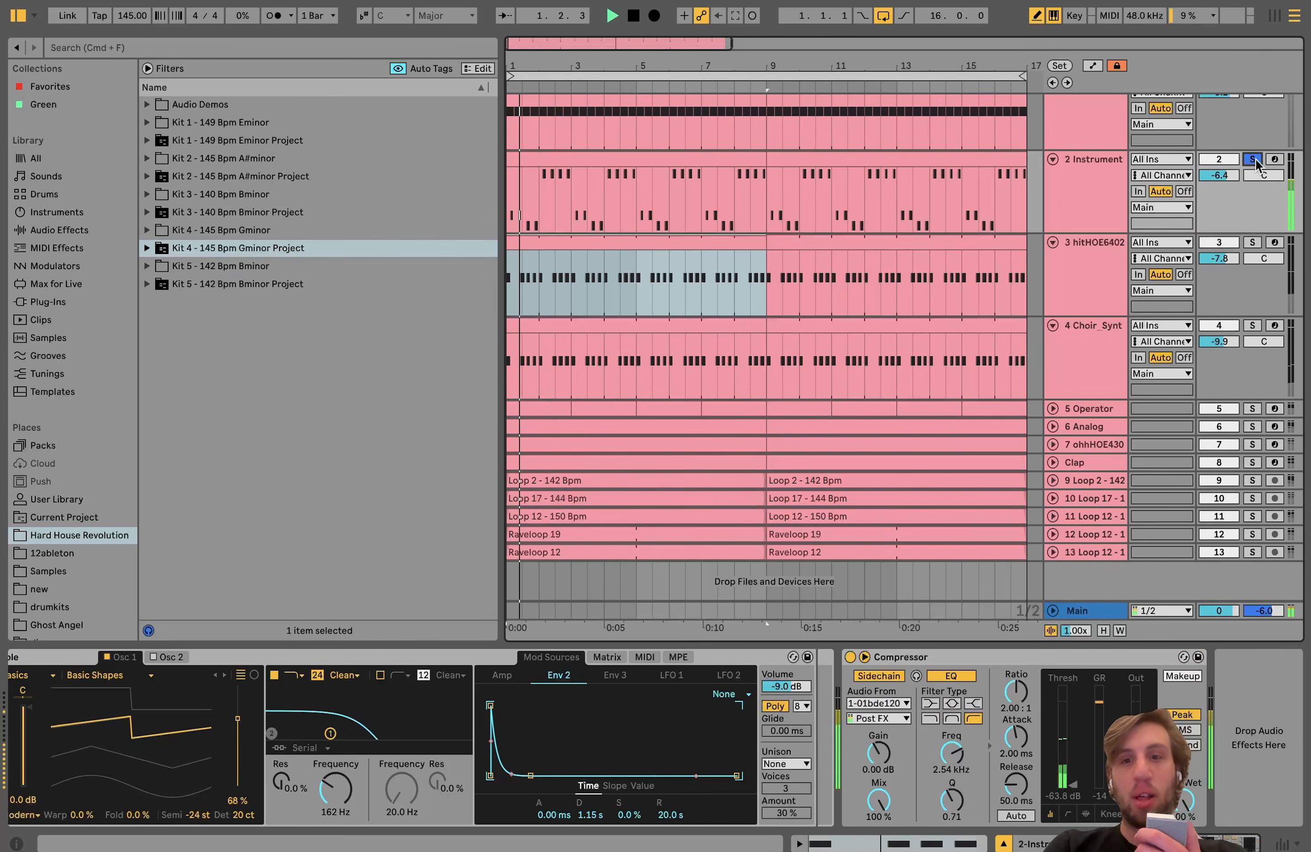
click(1253, 427)
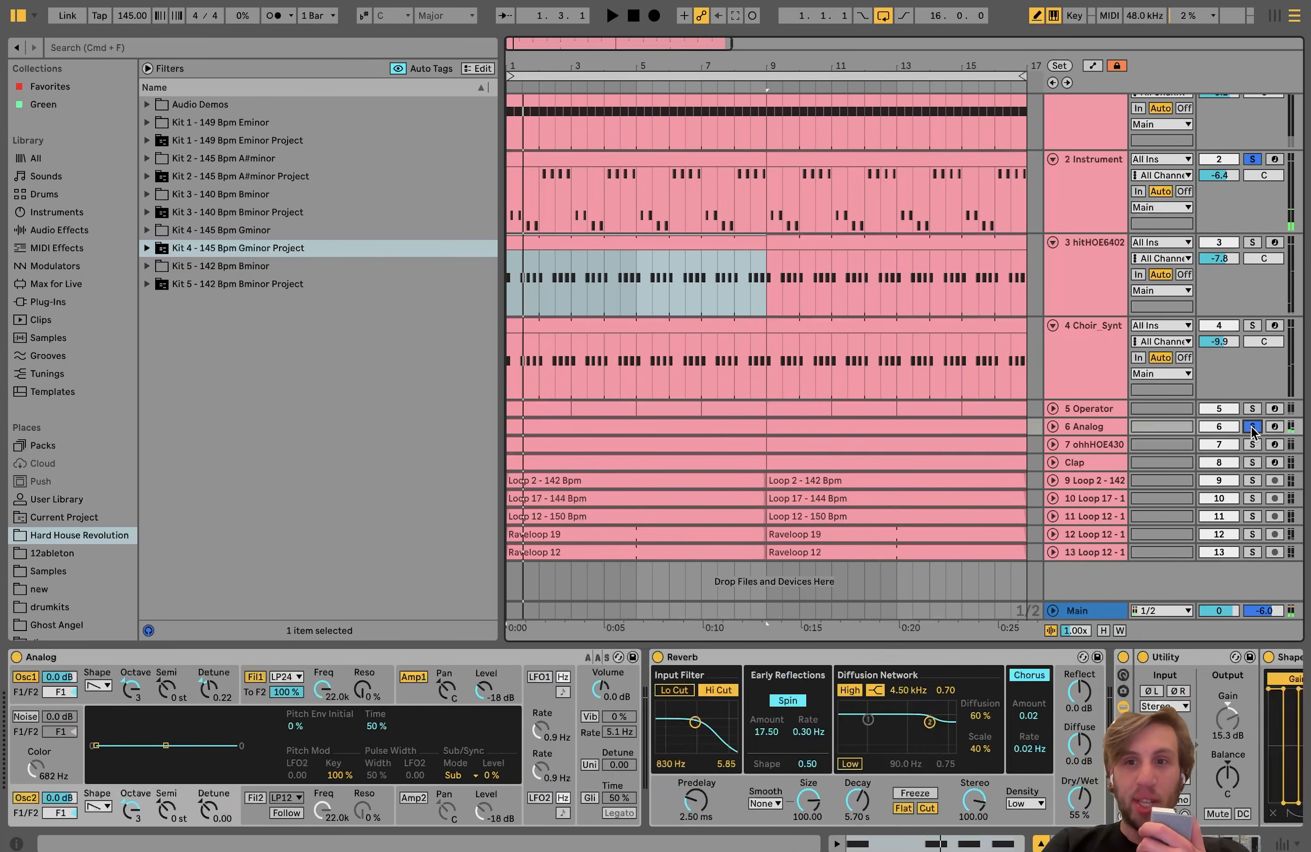
click(1253, 408)
key(space)
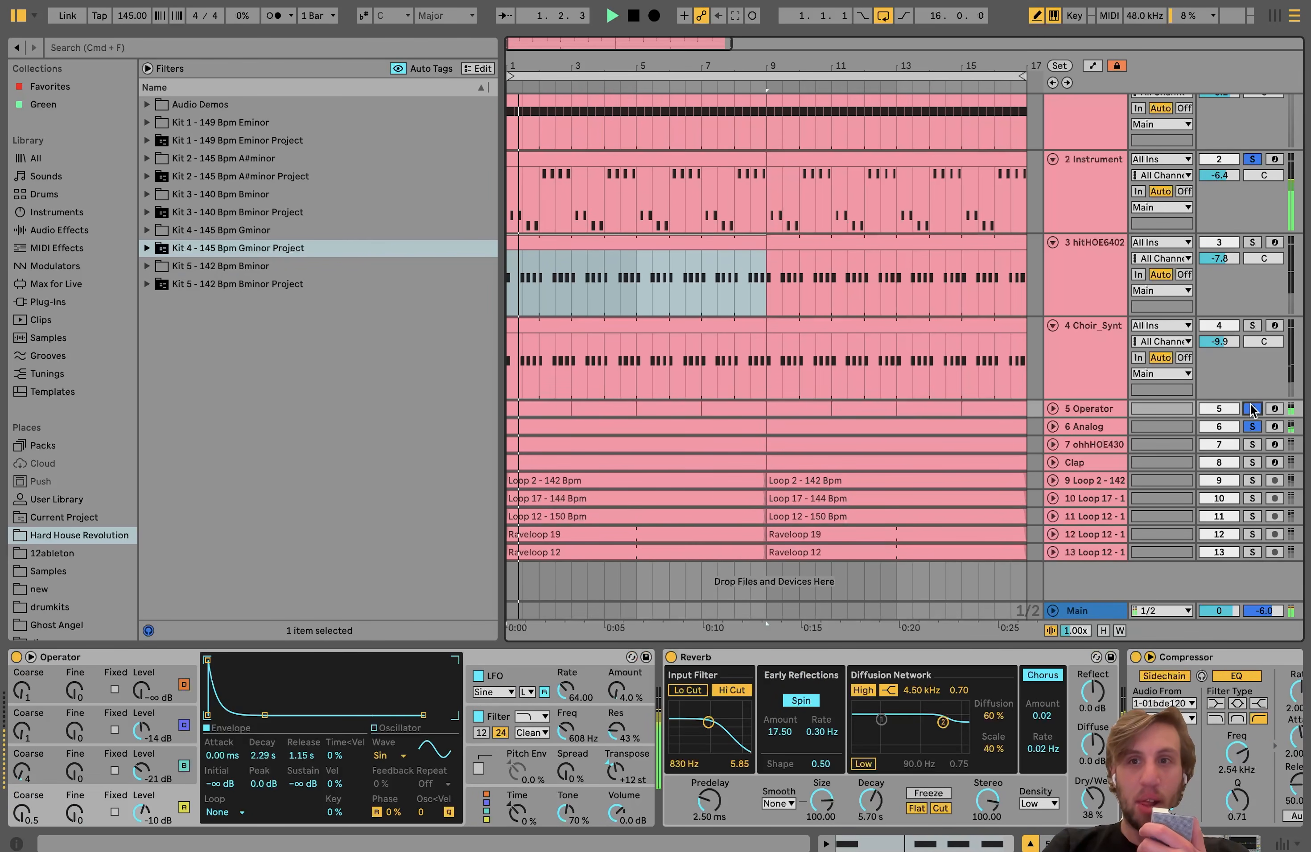
click(1253, 326)
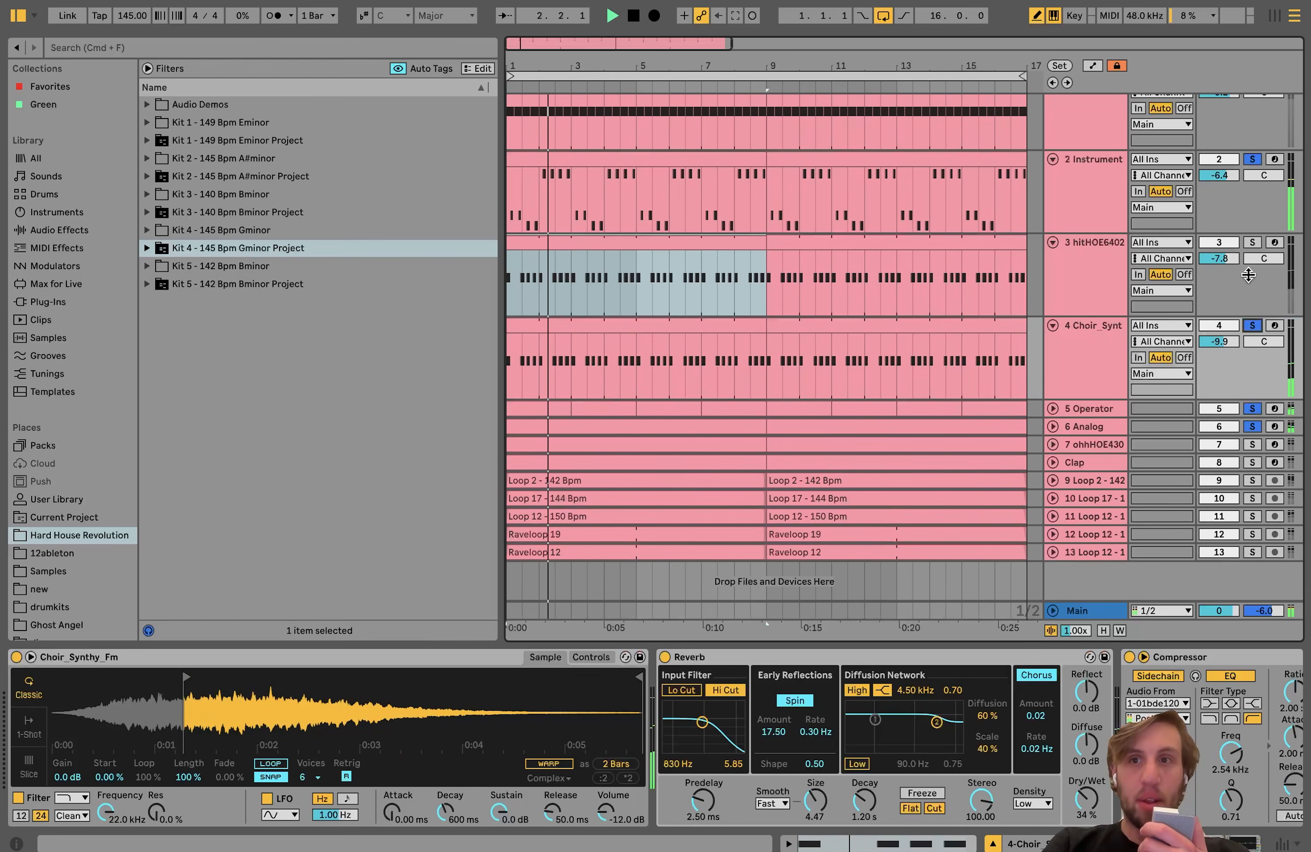
click(1252, 243)
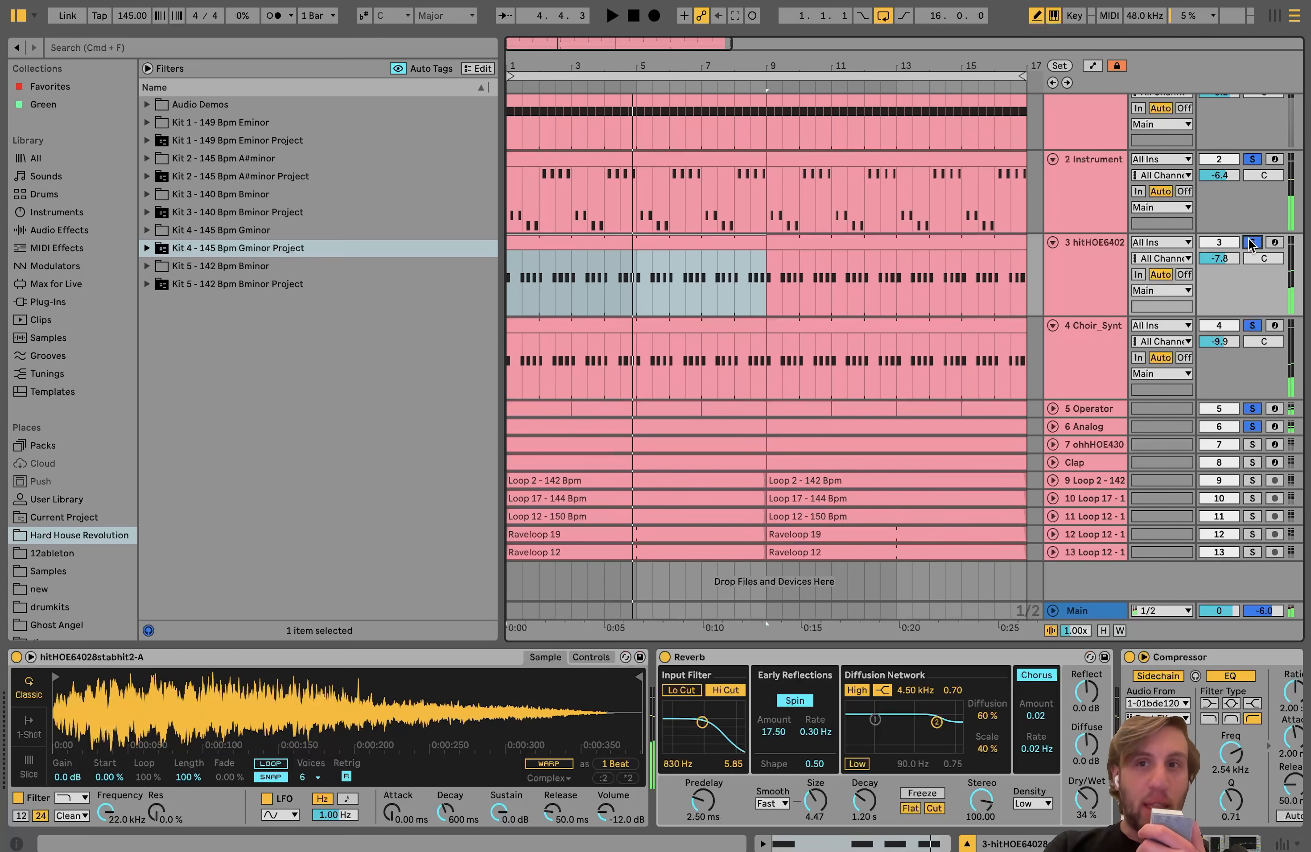
Step: Clear all track solos, play the full mix, and select the hitHOE6402 track to show its devices
click(1087, 277)
click(1254, 243)
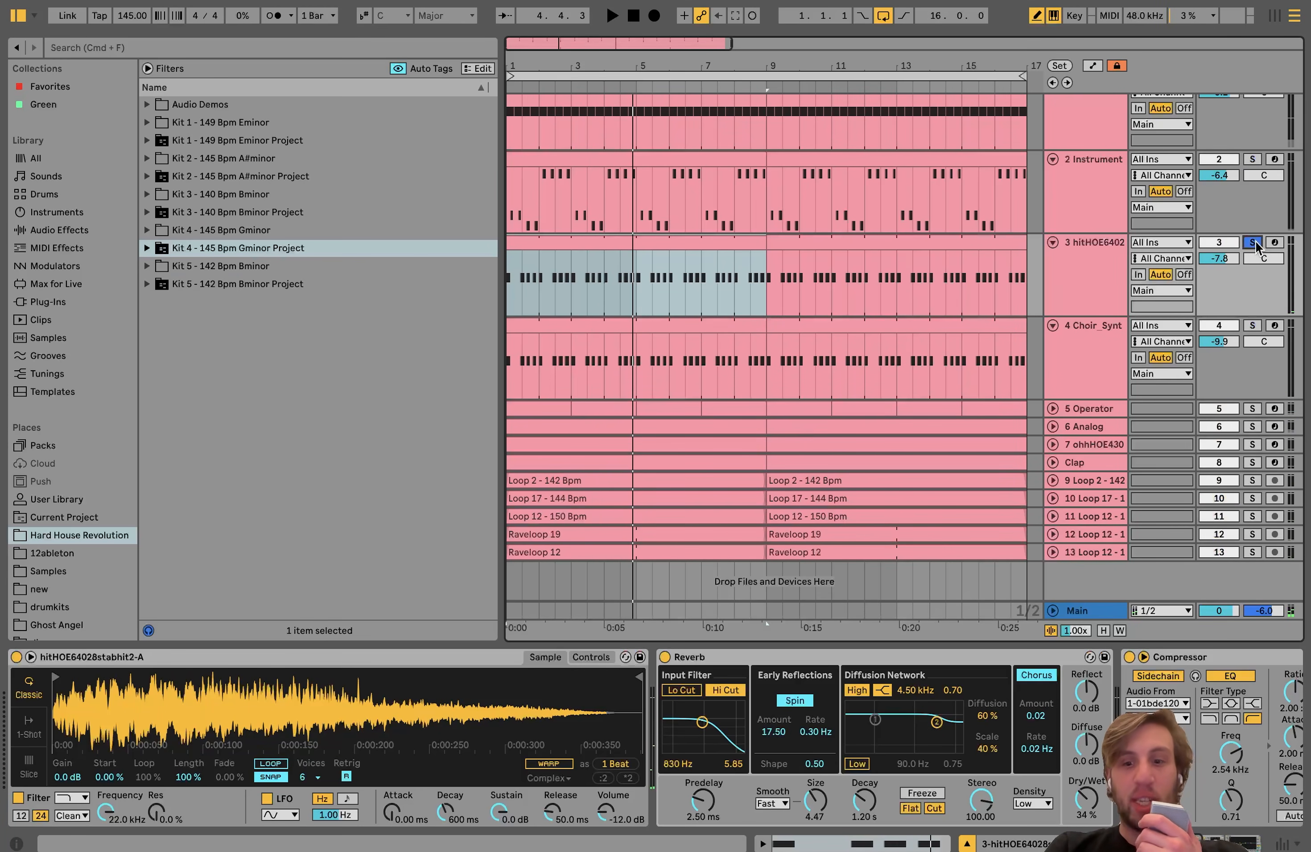
click(1253, 328)
click(1253, 328)
key(space)
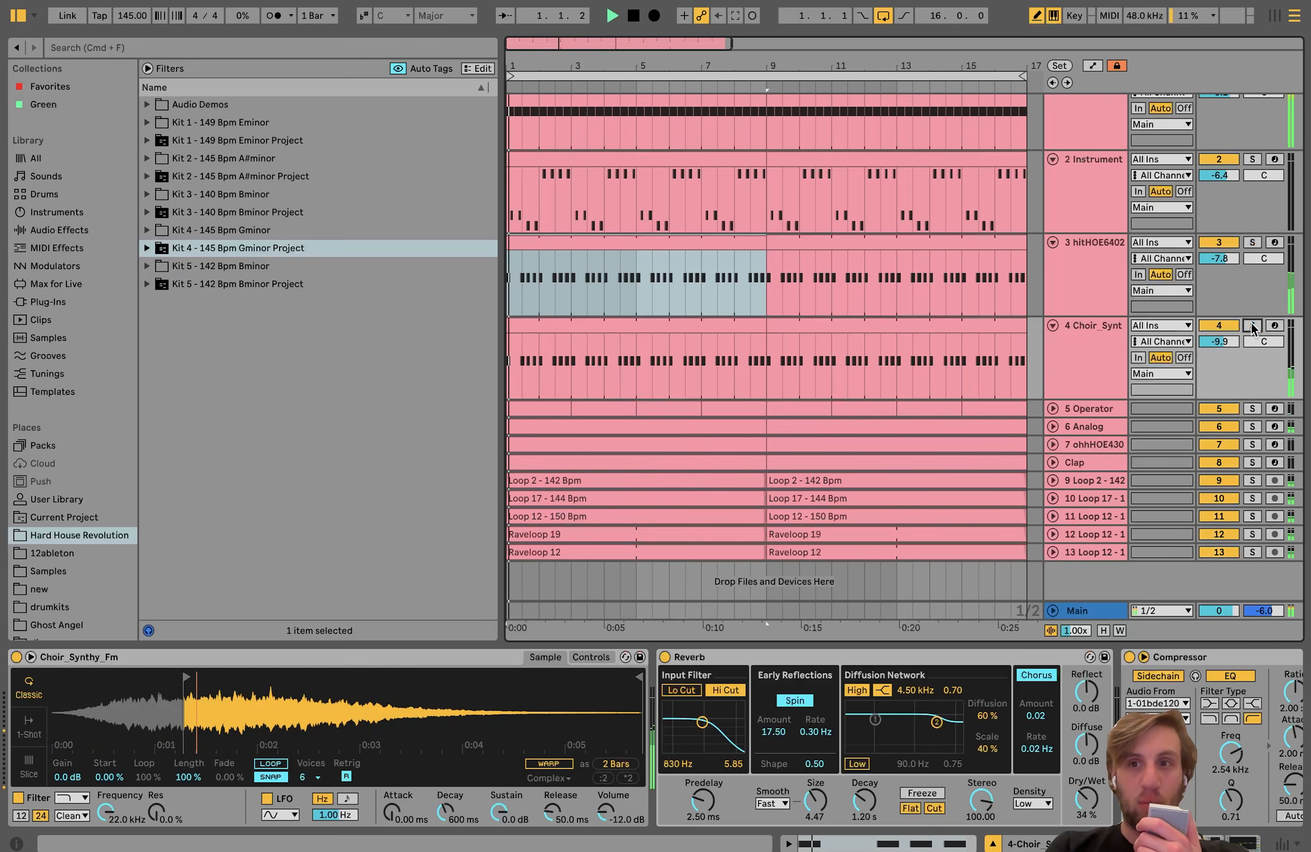
click(1128, 280)
click(1111, 271)
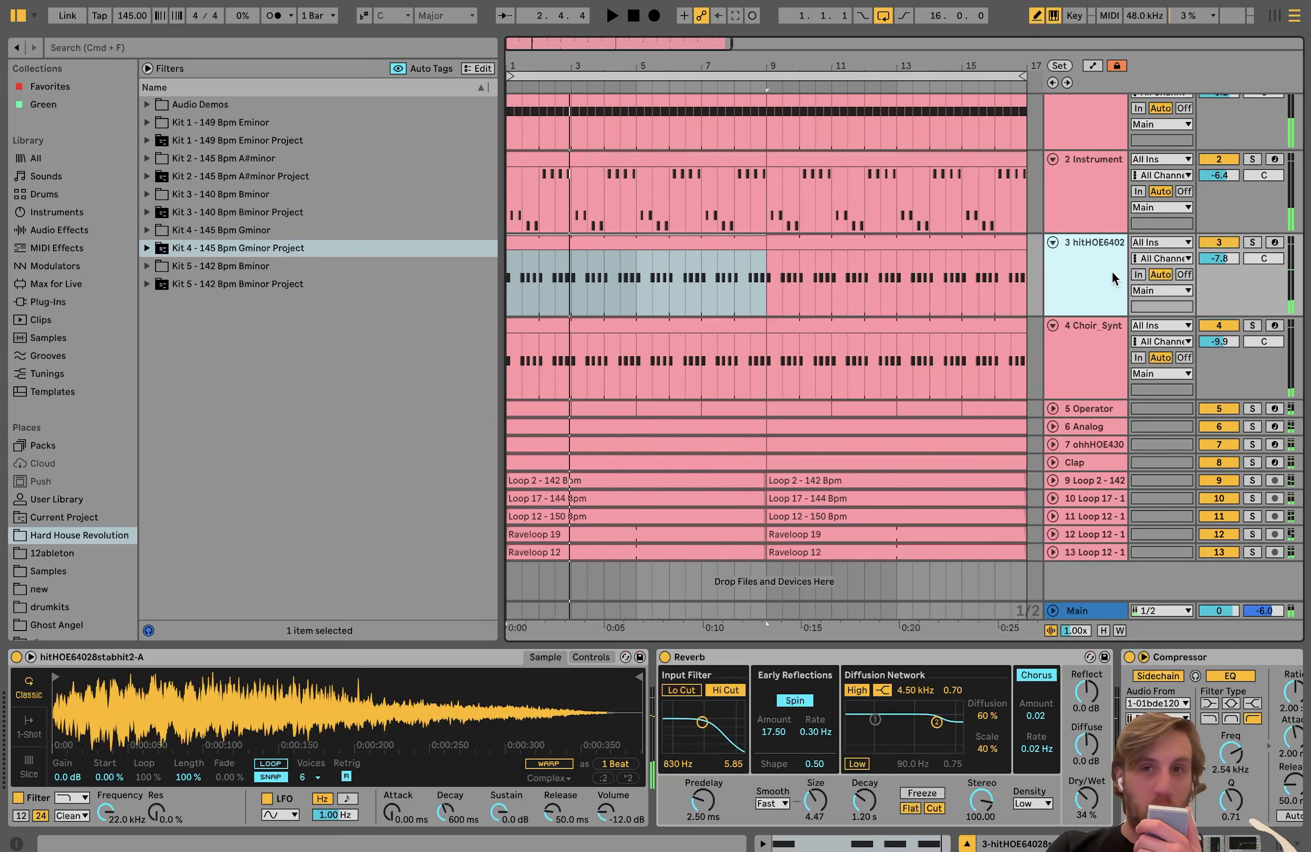
Step: Solo the hitHOE6402 and Choir_Synt tracks together, select the first hitHOE6402 clip and play the layered stab
click(1254, 243)
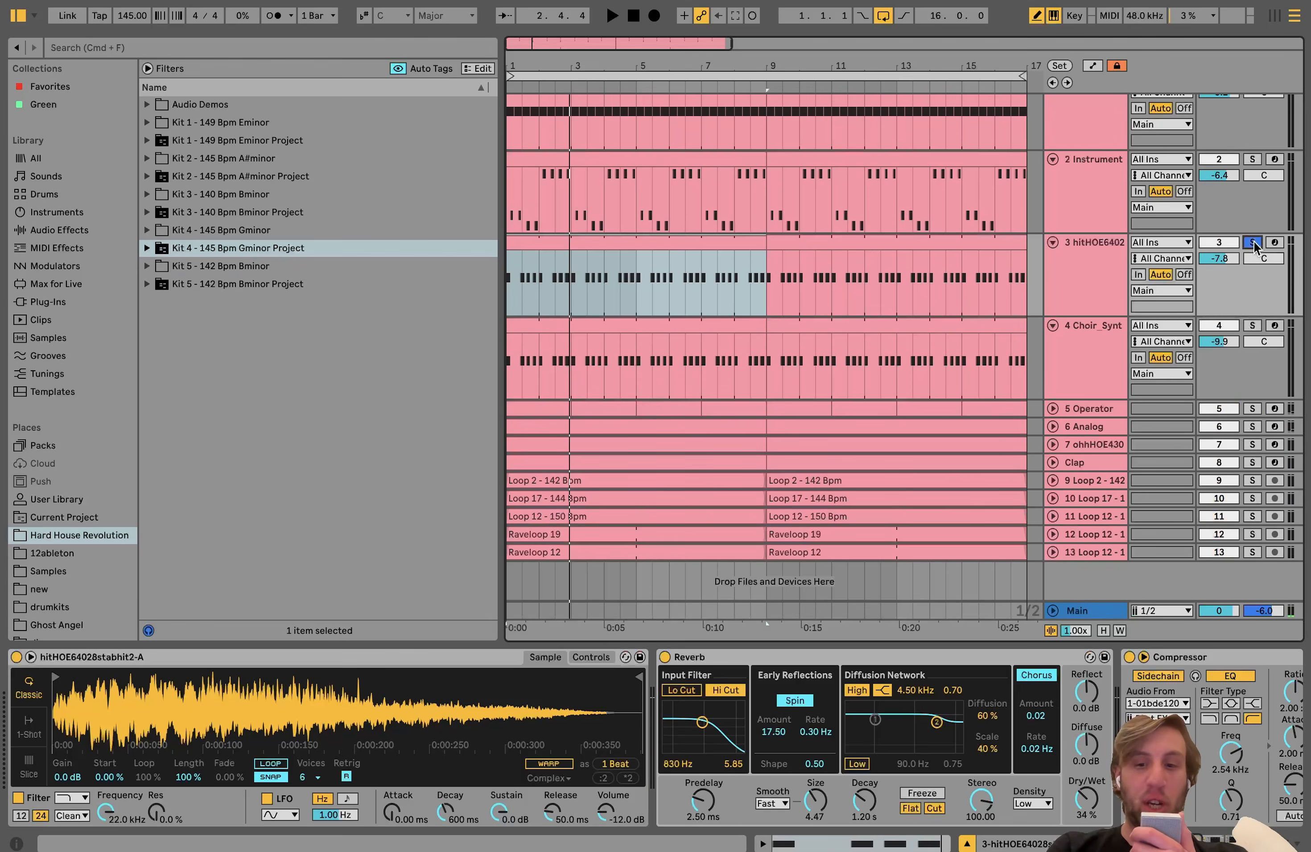
click(1252, 327)
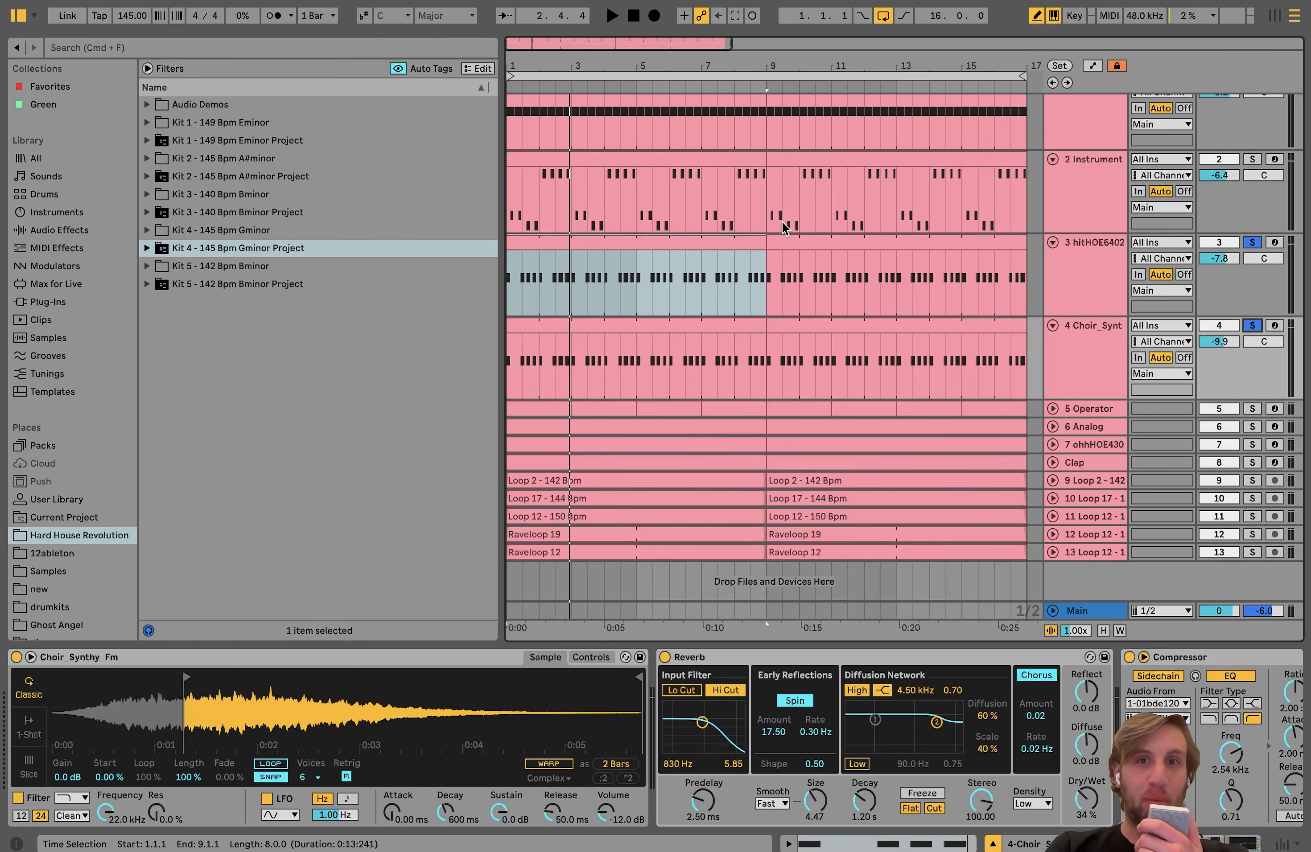
click(740, 241)
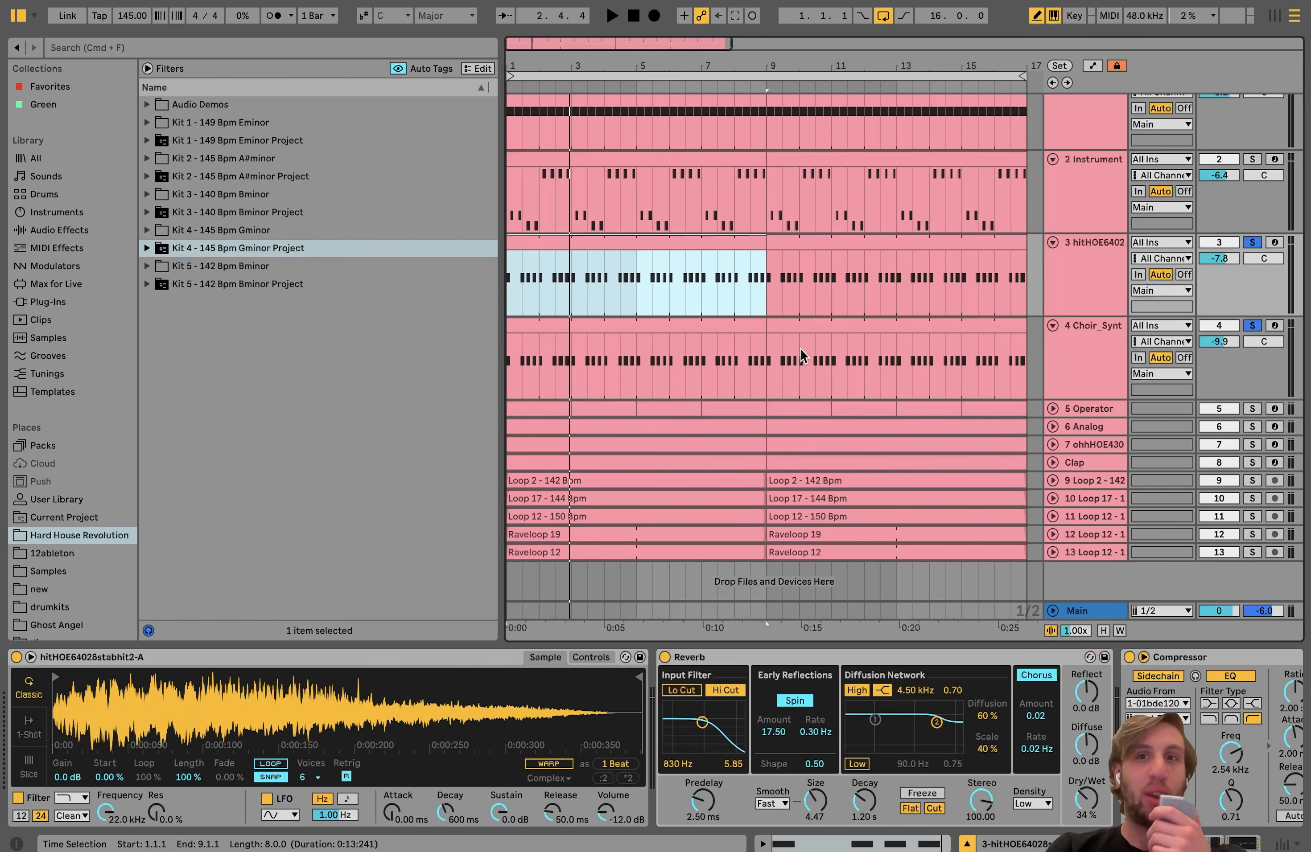
key(space)
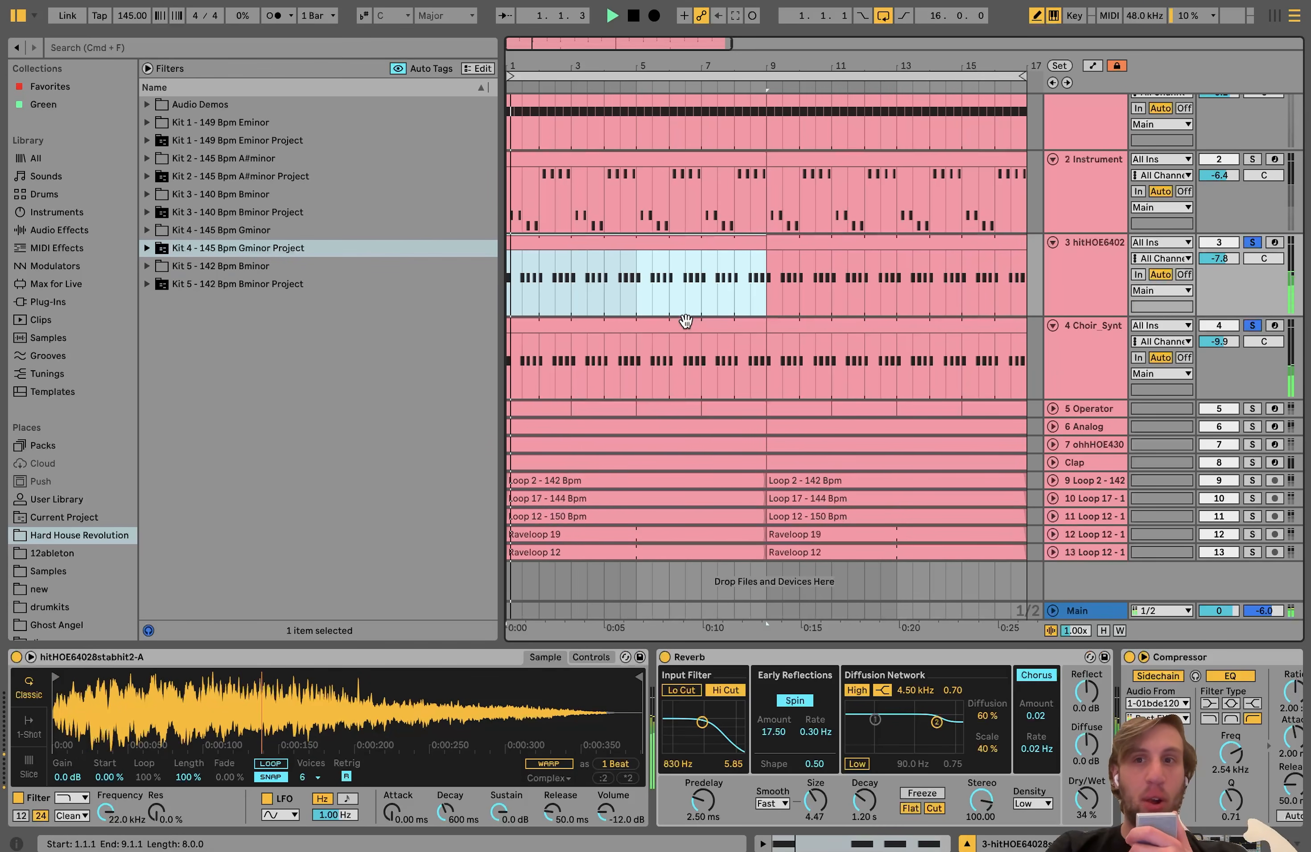
Step: Compare the device chains of the hitHOE6402 and Choir_Synt tracks, and audition the hitHOE6402 track soloed alone
click(1061, 277)
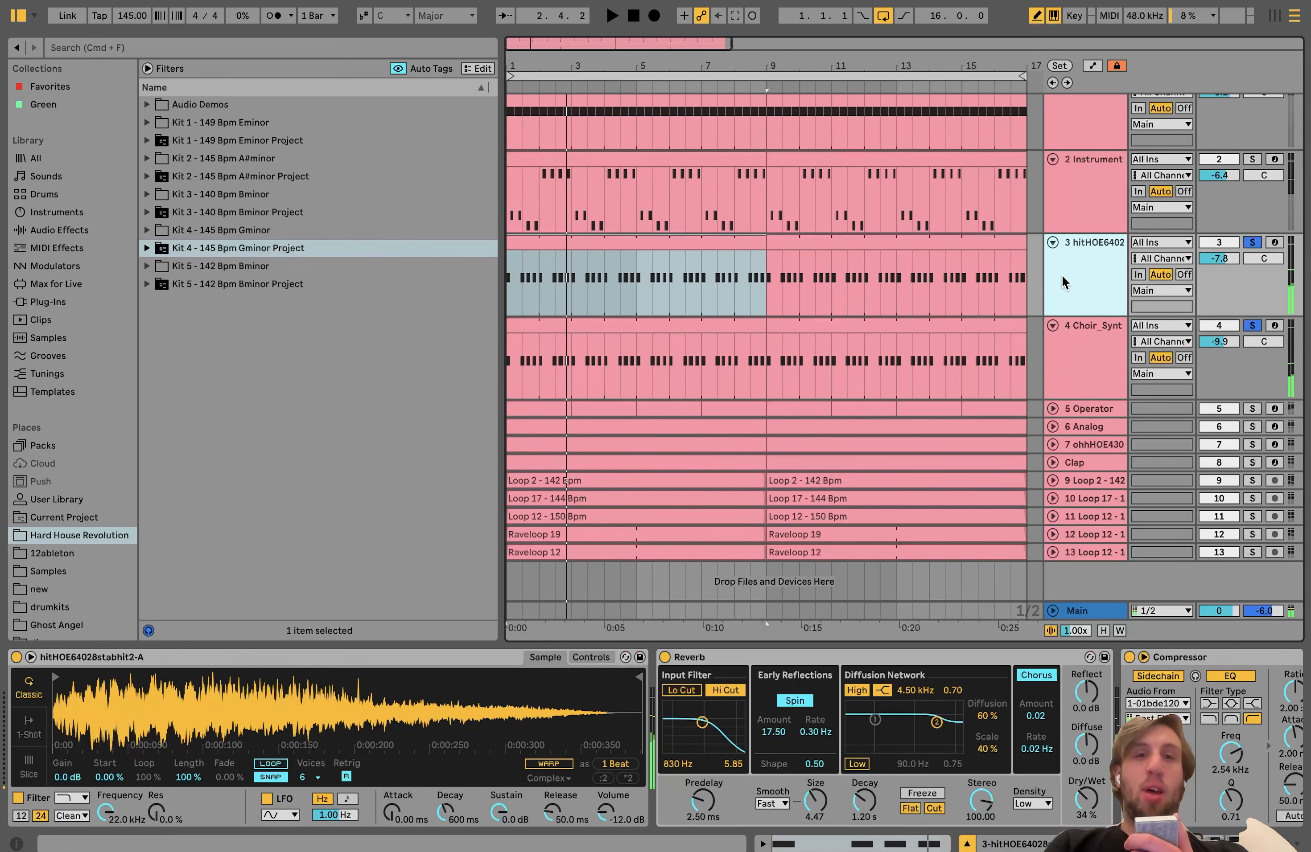
click(1071, 330)
click(1083, 259)
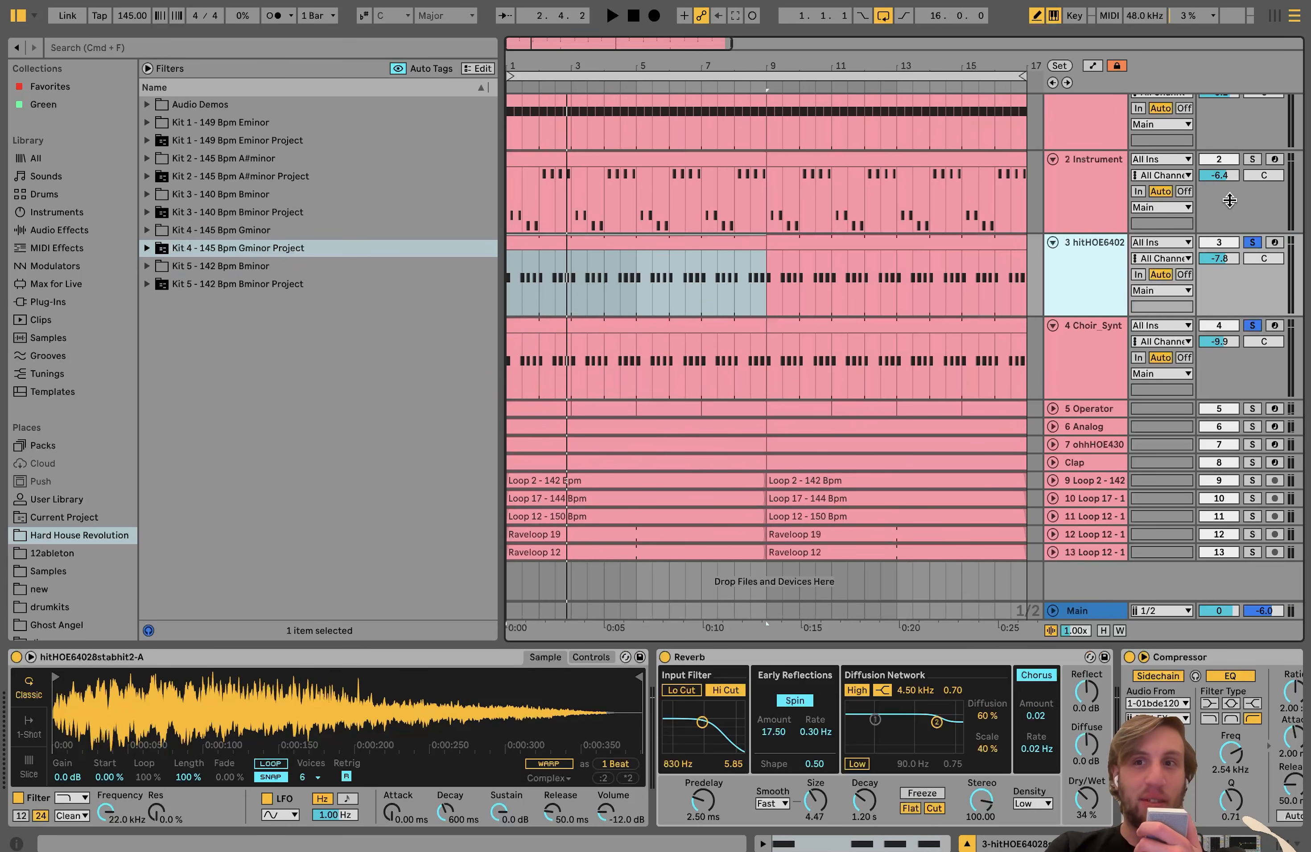
click(1251, 244)
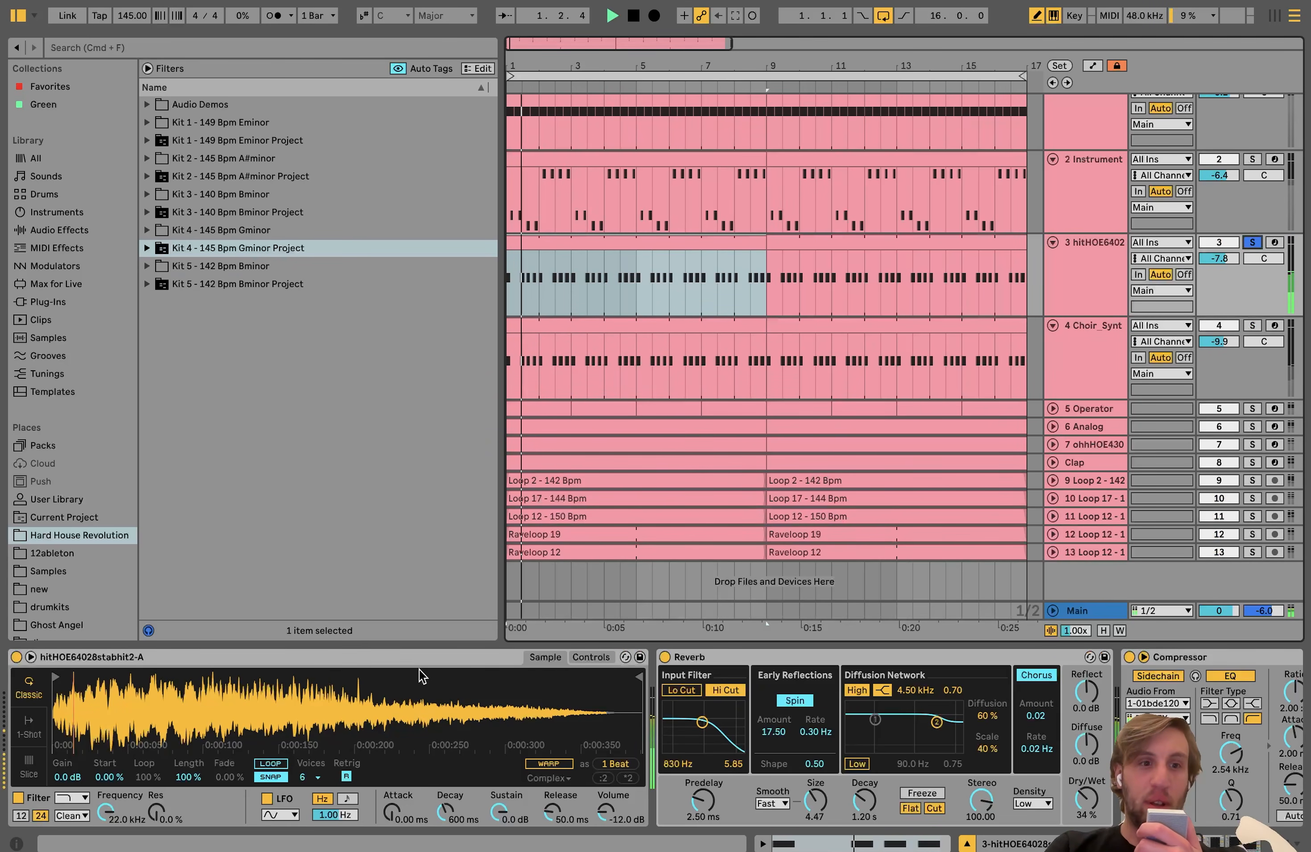
Step: Stop playback, examine the effects after the hitHOE6402 sampler, and solo the Choir_Synt track to examine its matching effects chain
scroll(419, 668, right, 3)
key(space)
scroll(98, 724, left, 3)
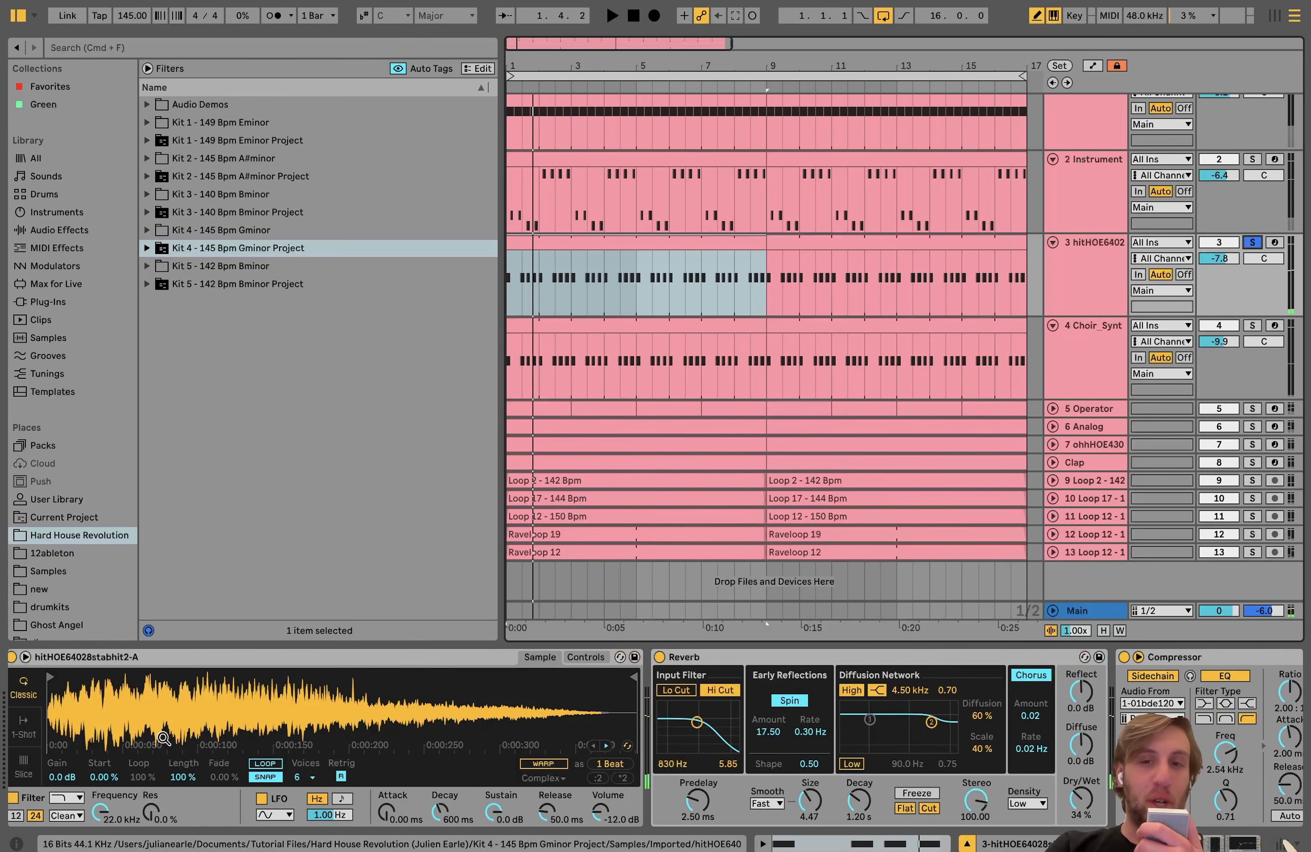
scroll(395, 724, right, 5)
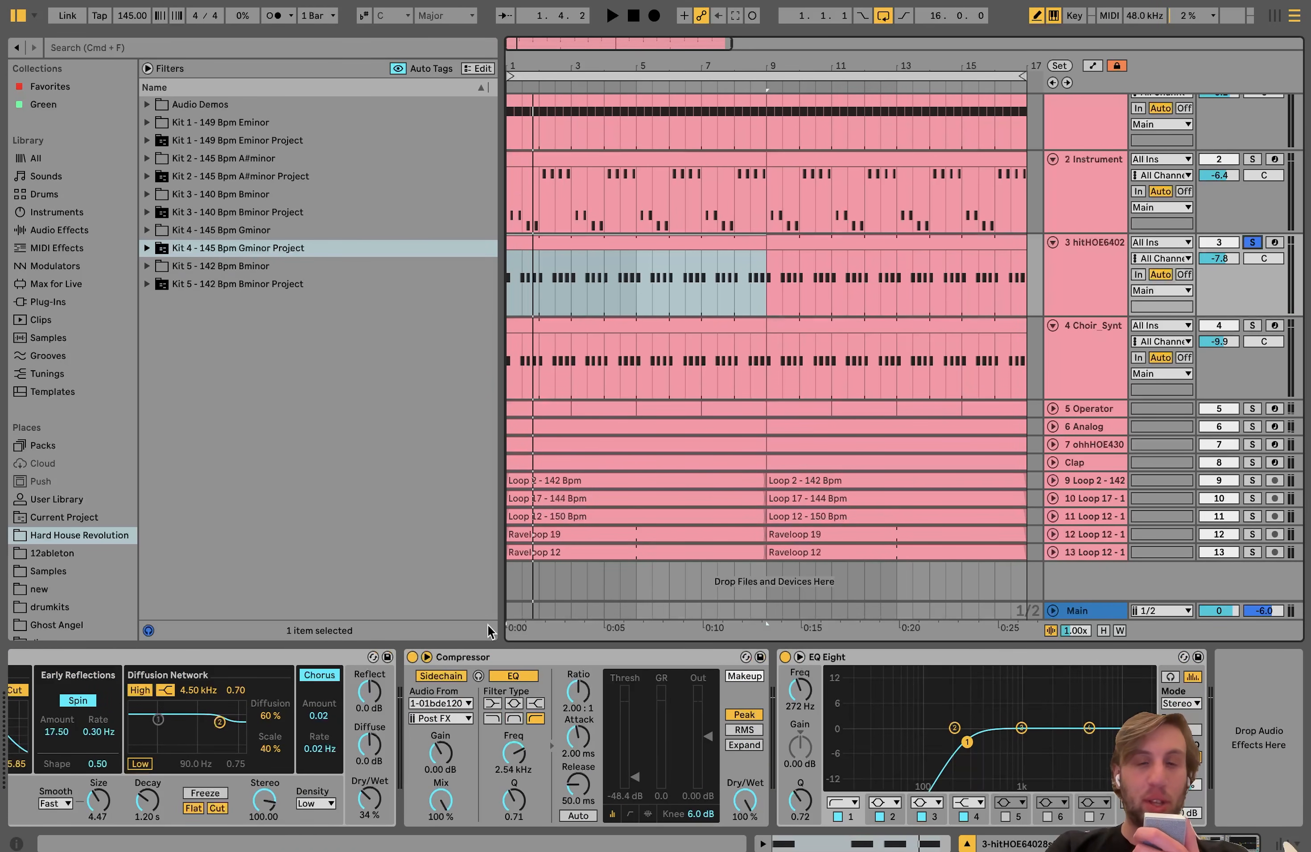
click(1258, 326)
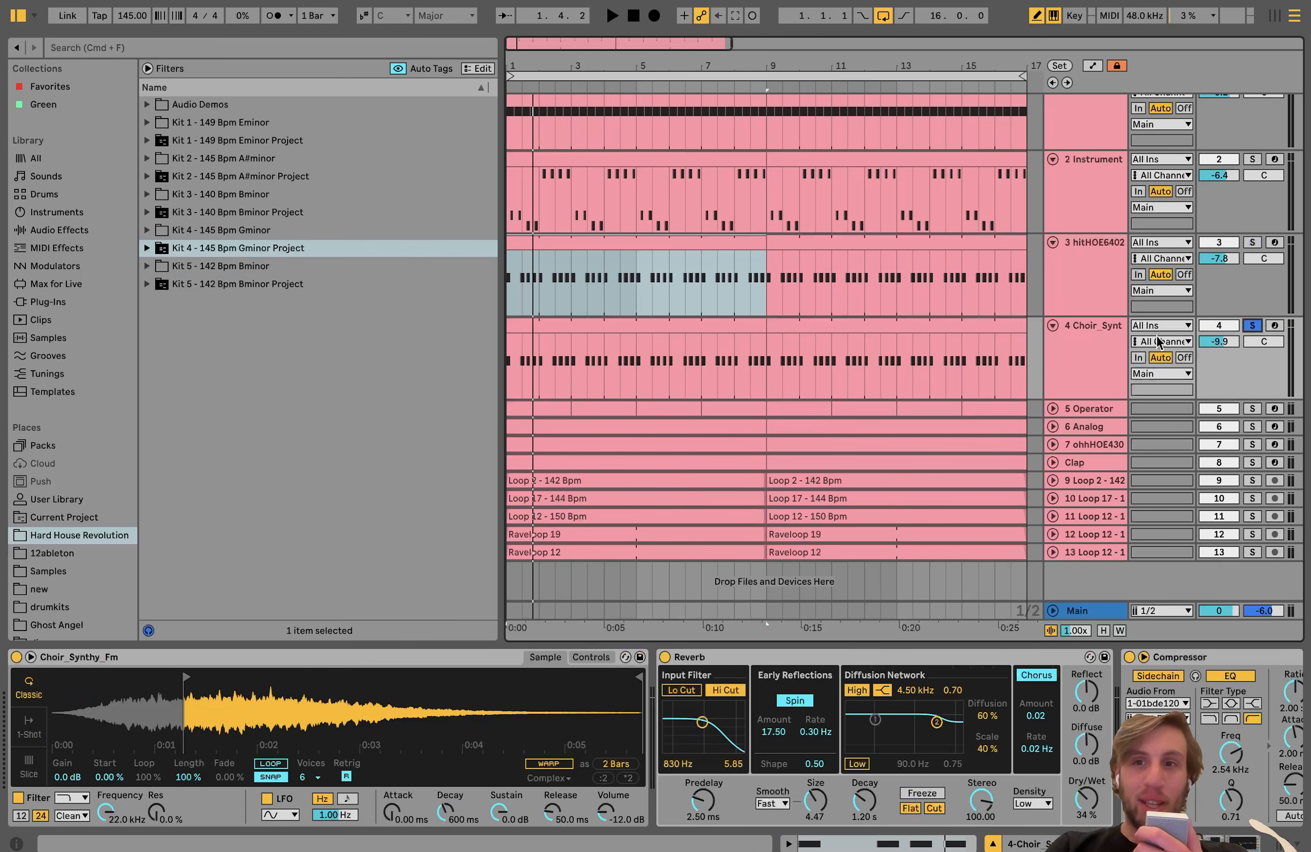
scroll(974, 699, right, 5)
scroll(975, 699, left, 5)
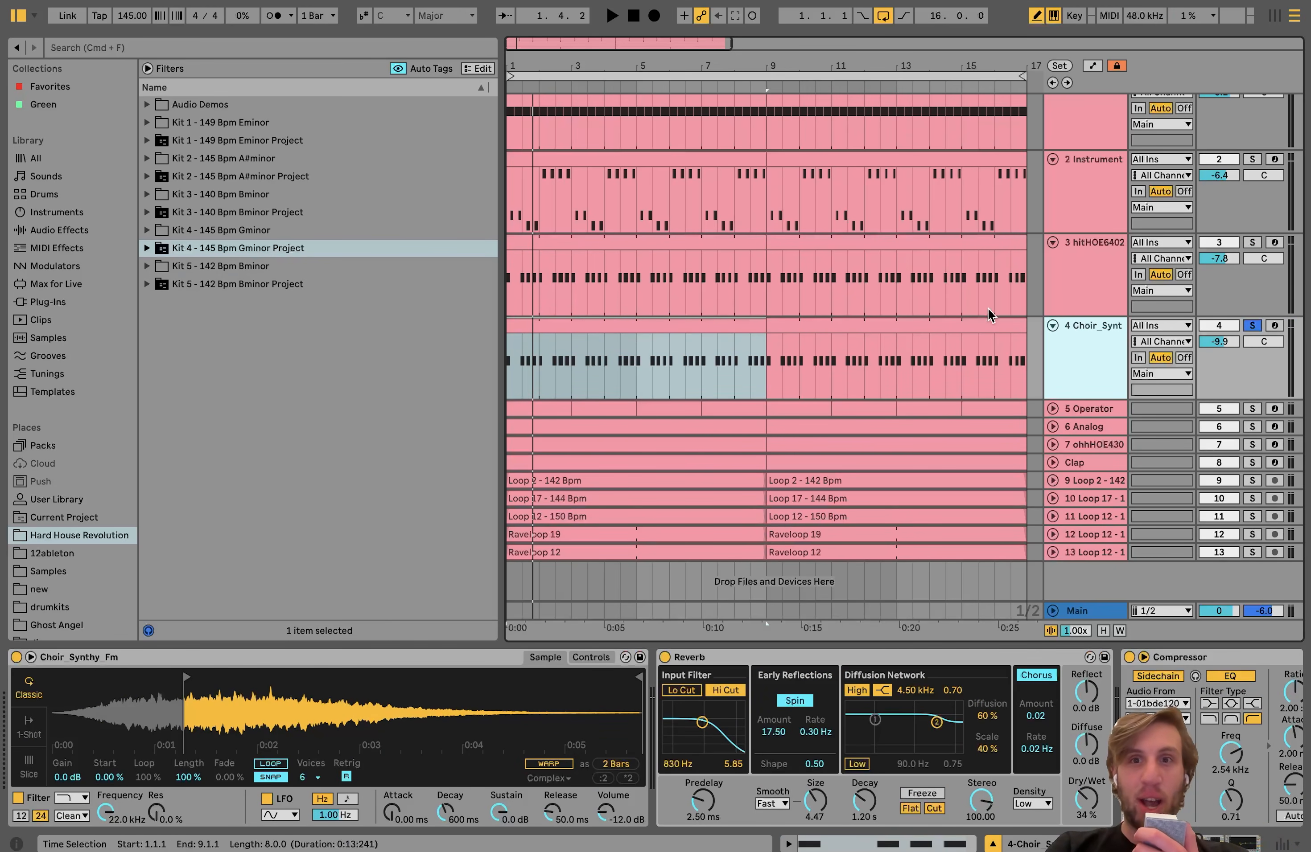
Step: Add the hitHOE6402 track to the Choir_Synt solo and play both stab layers together
click(1252, 243)
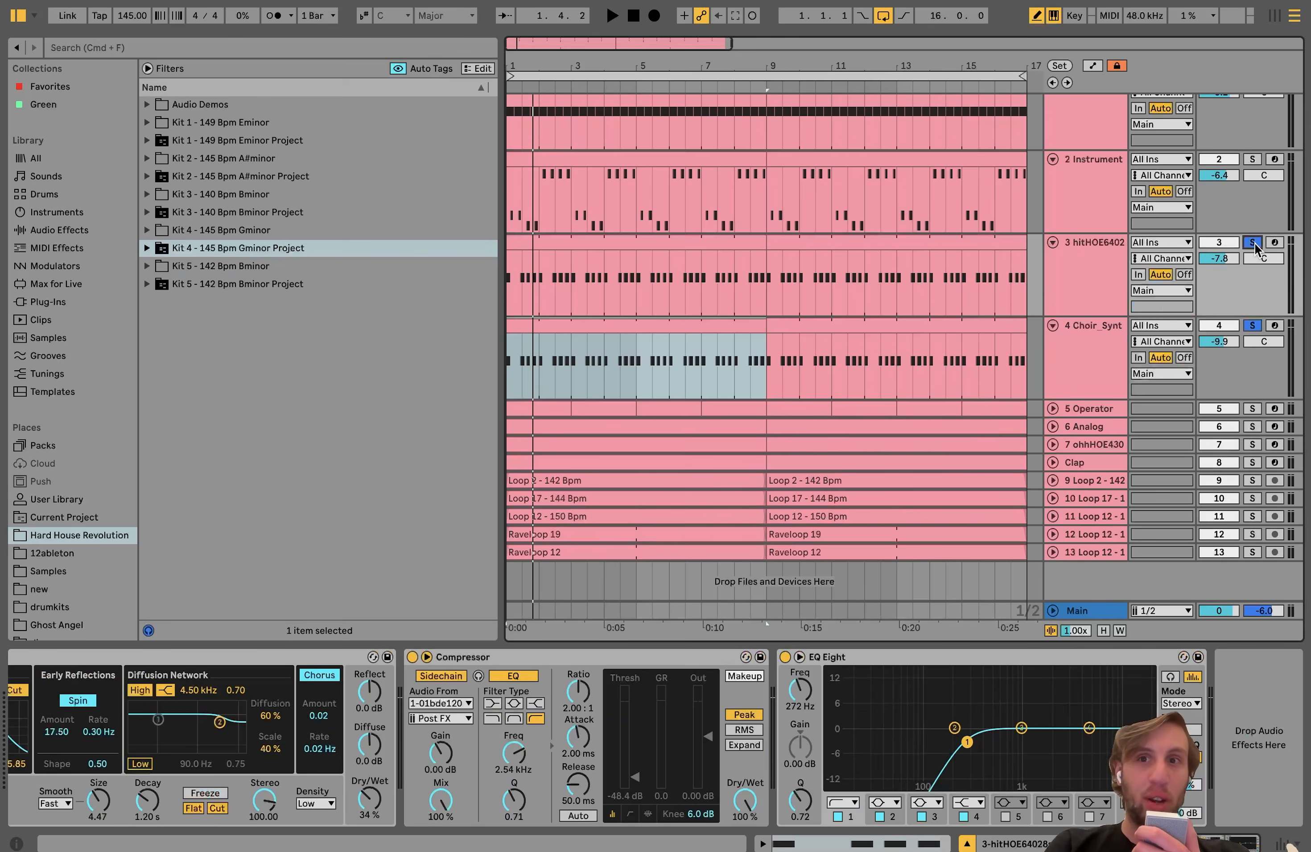
key(space)
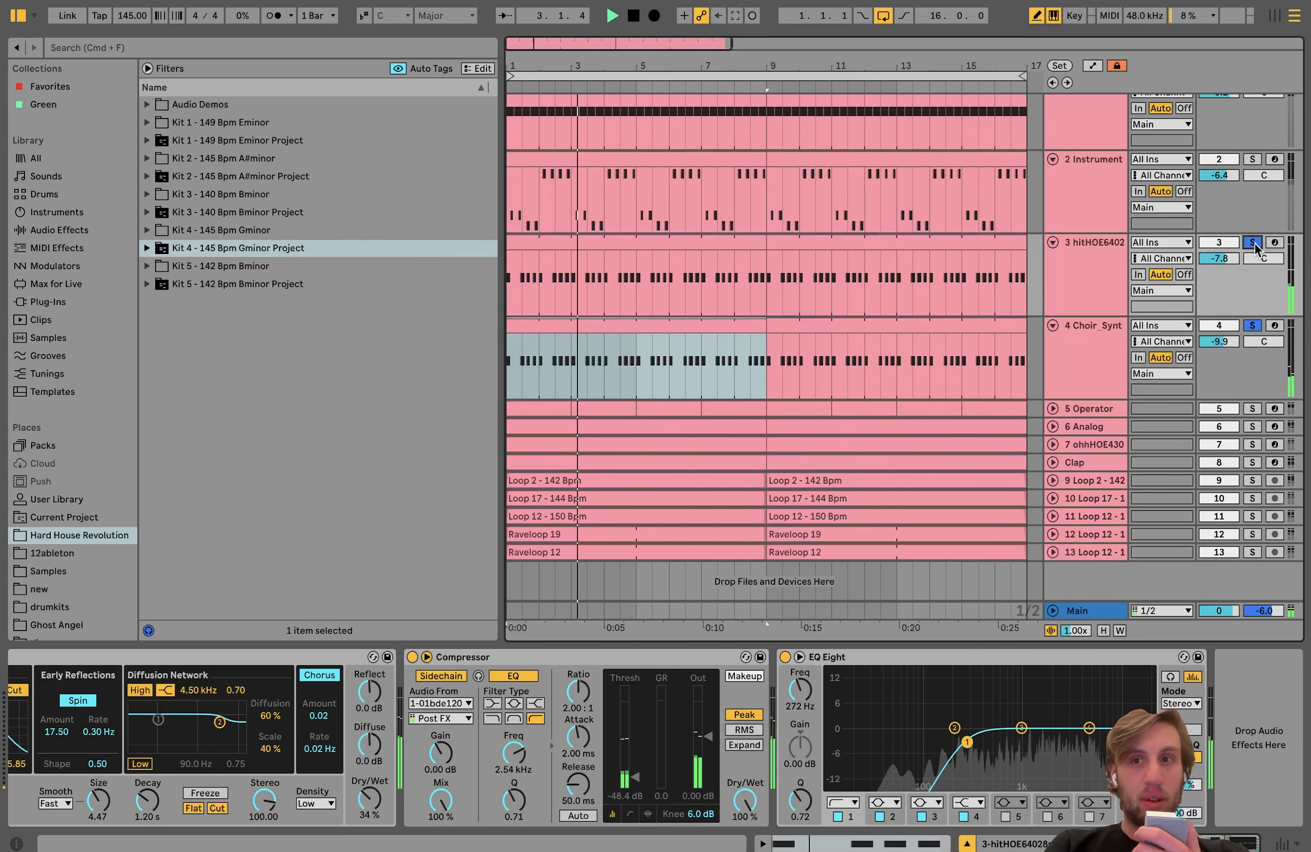
key(space)
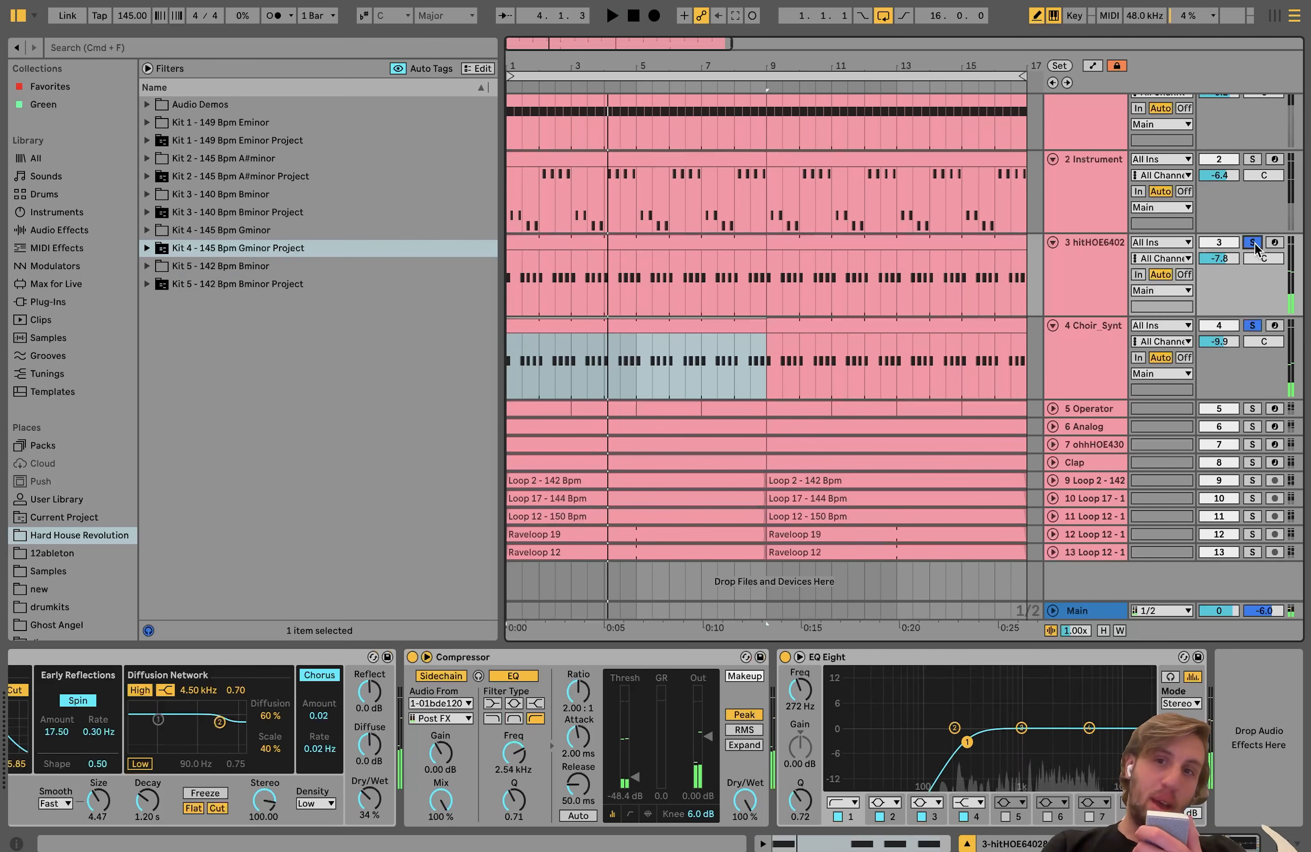
Step: Expand the Operator track, show its devices, and play it soloed alone
click(1053, 407)
click(1082, 408)
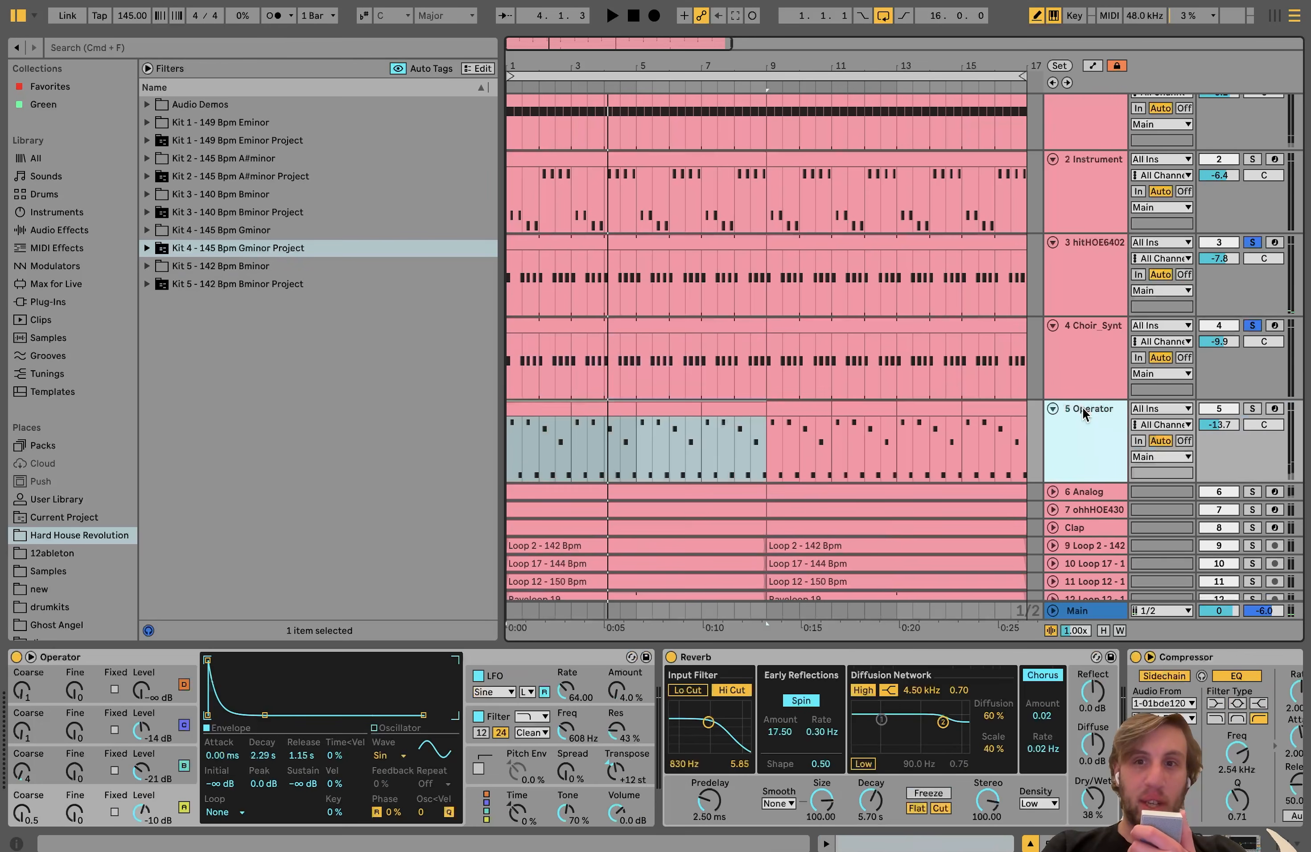
click(1253, 410)
key(space)
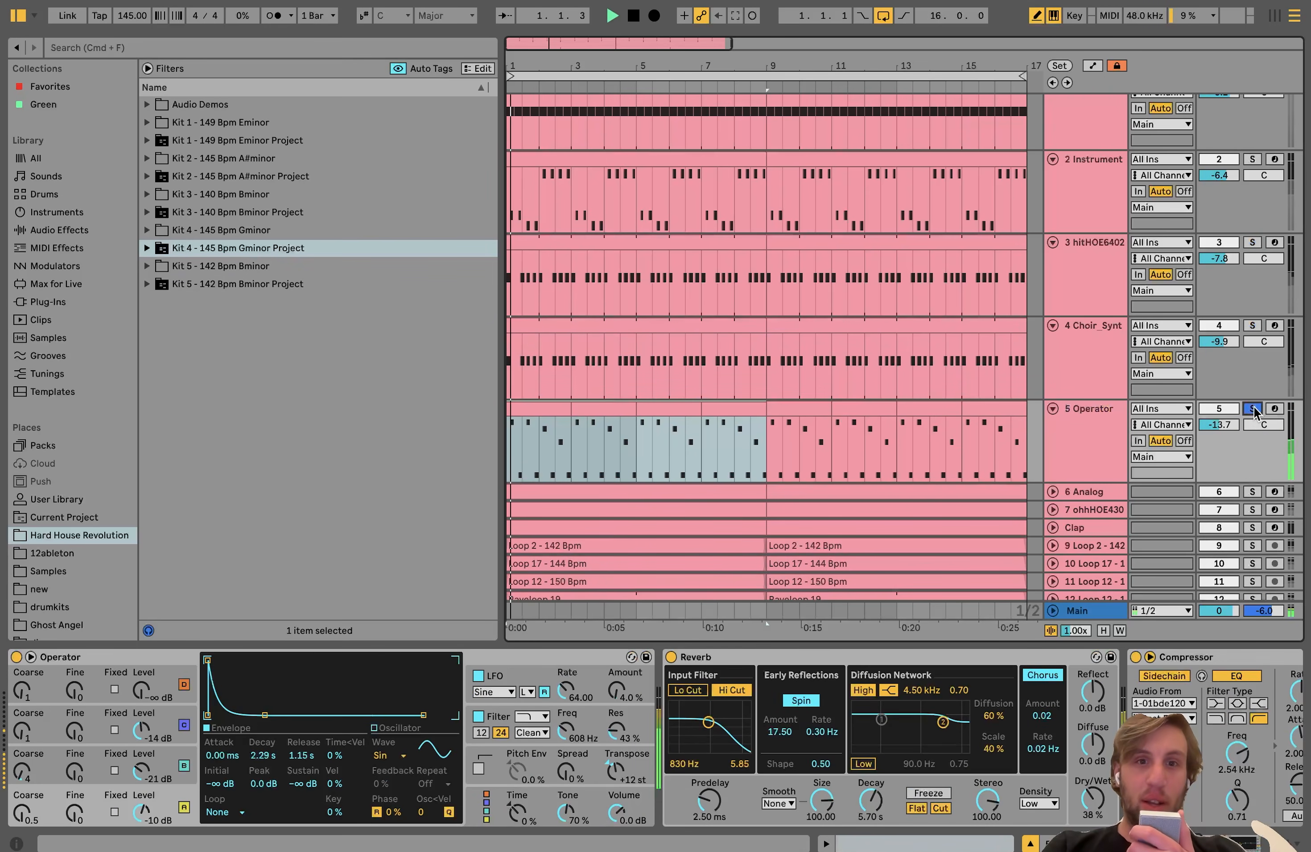
Step: Open the first Operator clip in the note editor, turn off draw mode, and play its melody from the start
double_click(541, 418)
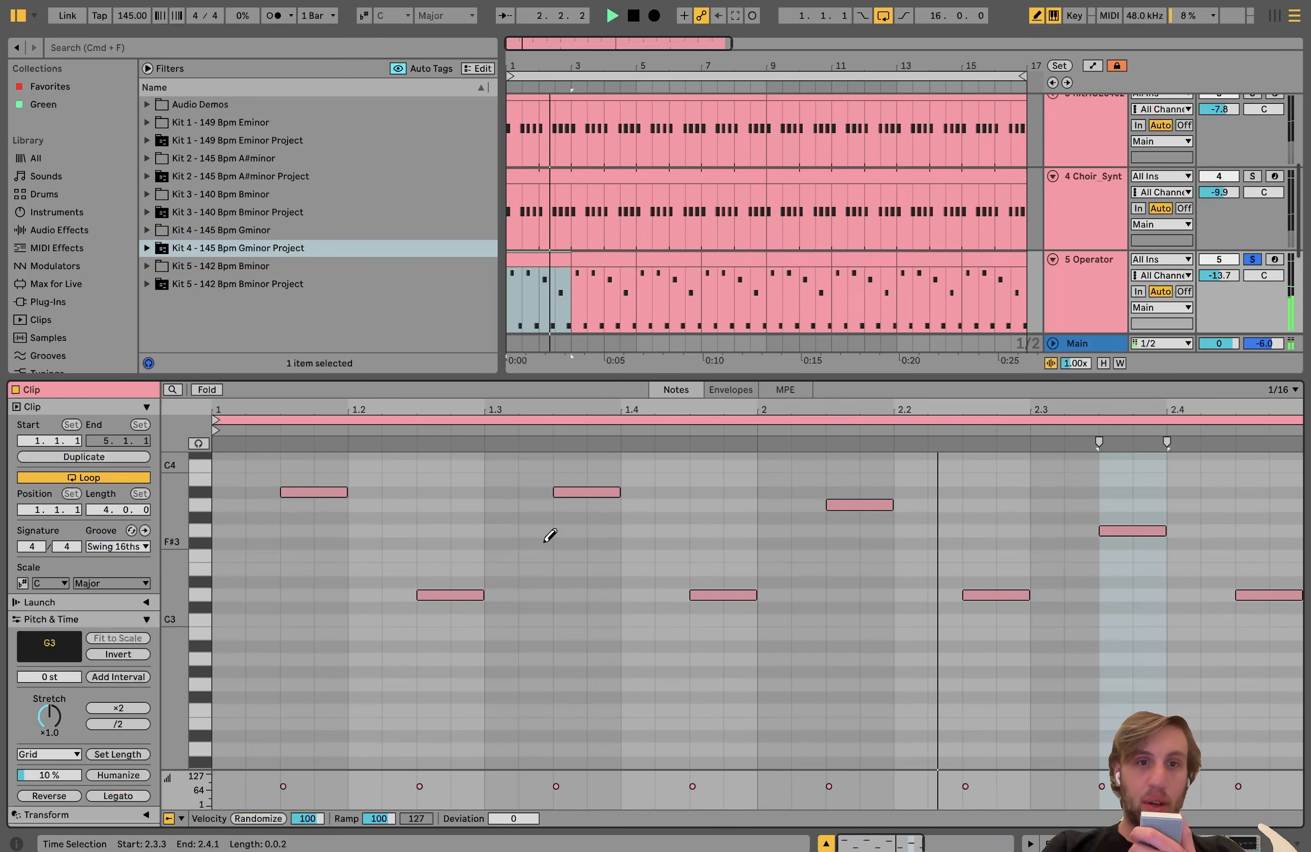
scroll(550, 536, down, 1)
key(b)
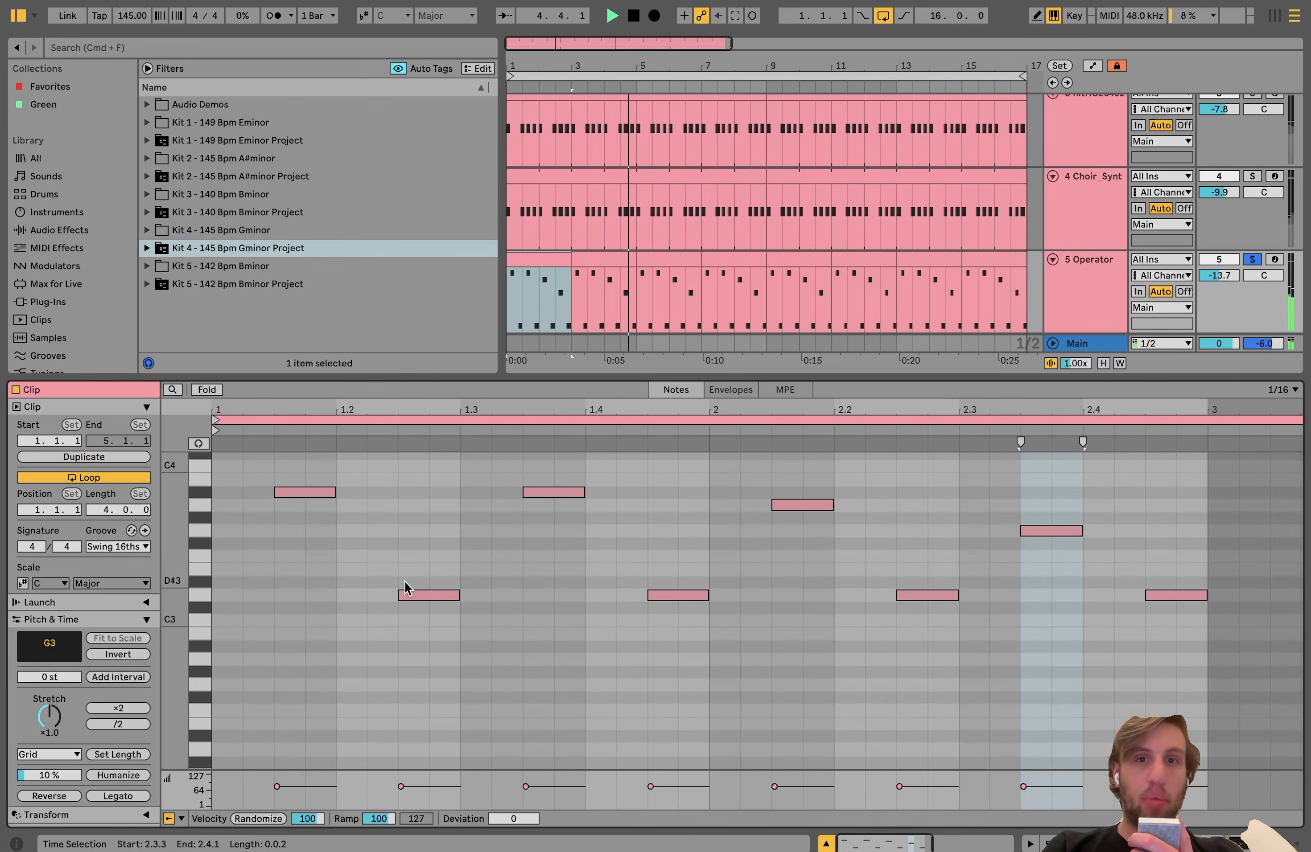
click(535, 259)
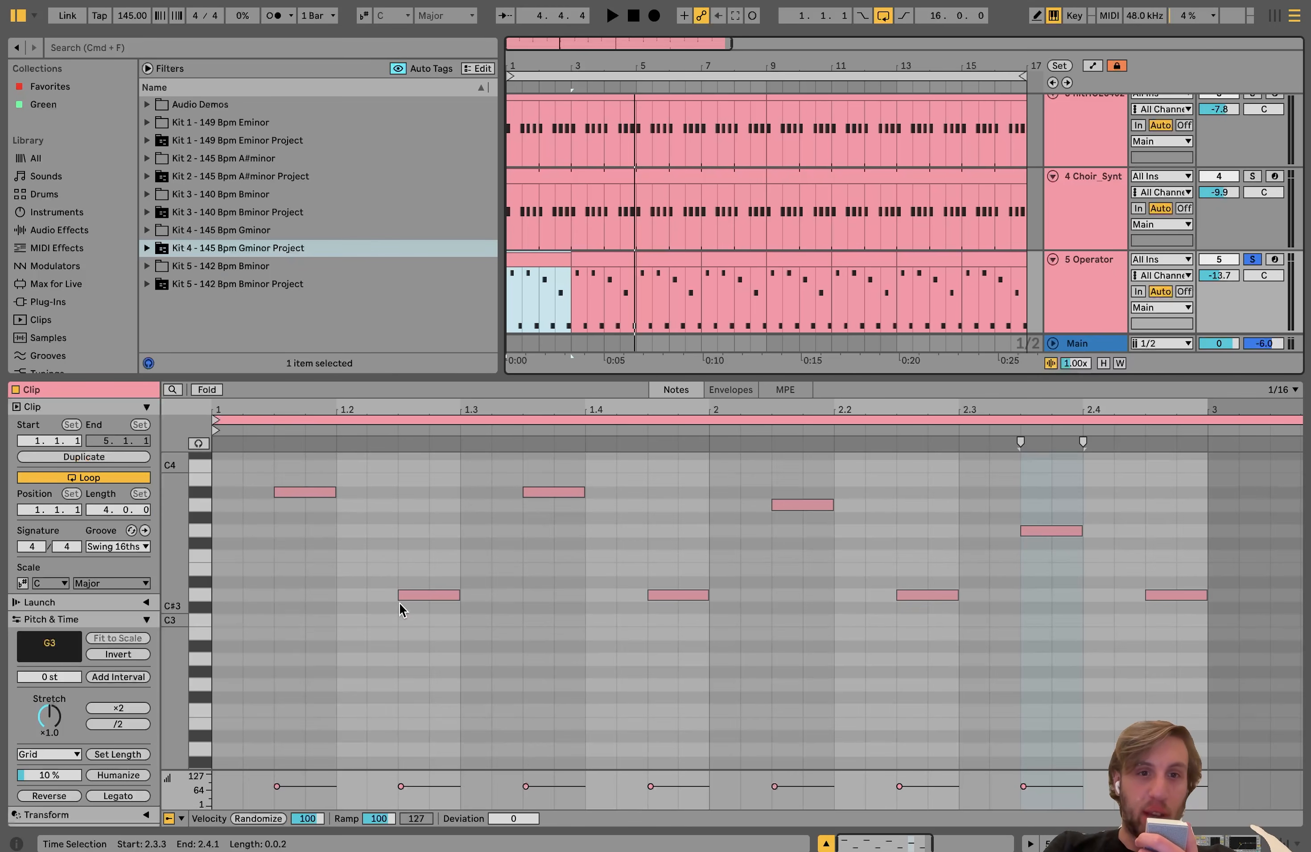
key(space)
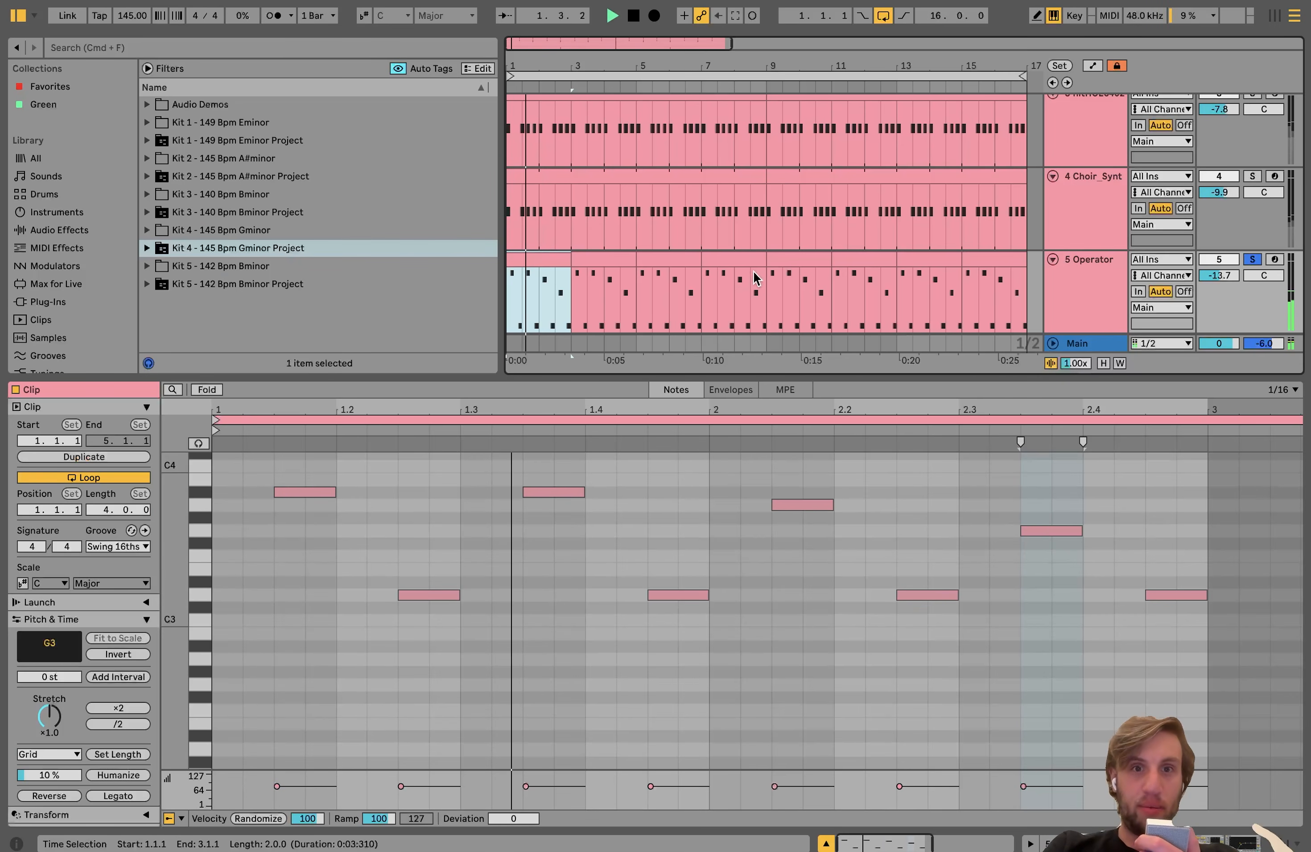
Step: Return to the Operator track's device view, add the Instrument bass track to the solo, and play both parts together
double_click(1079, 303)
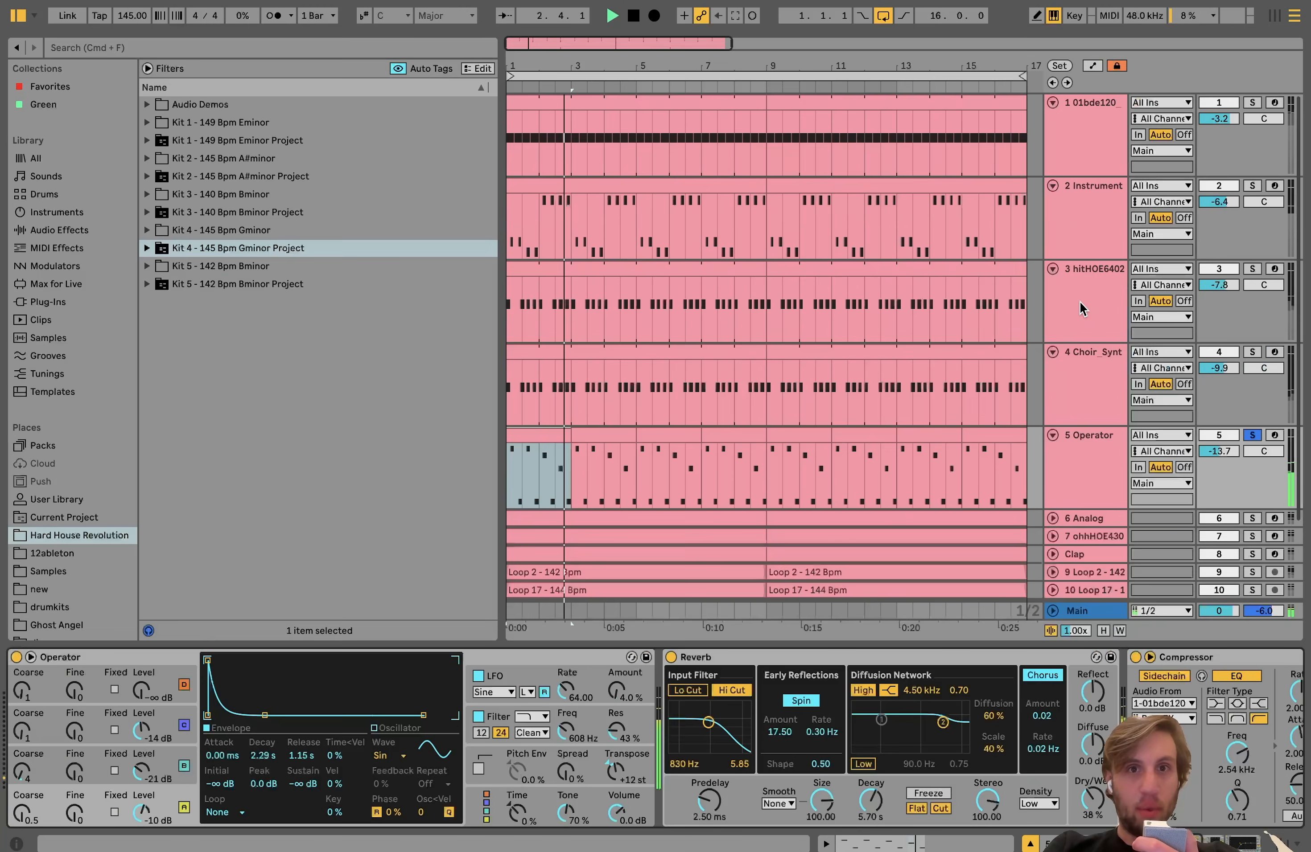
key(space)
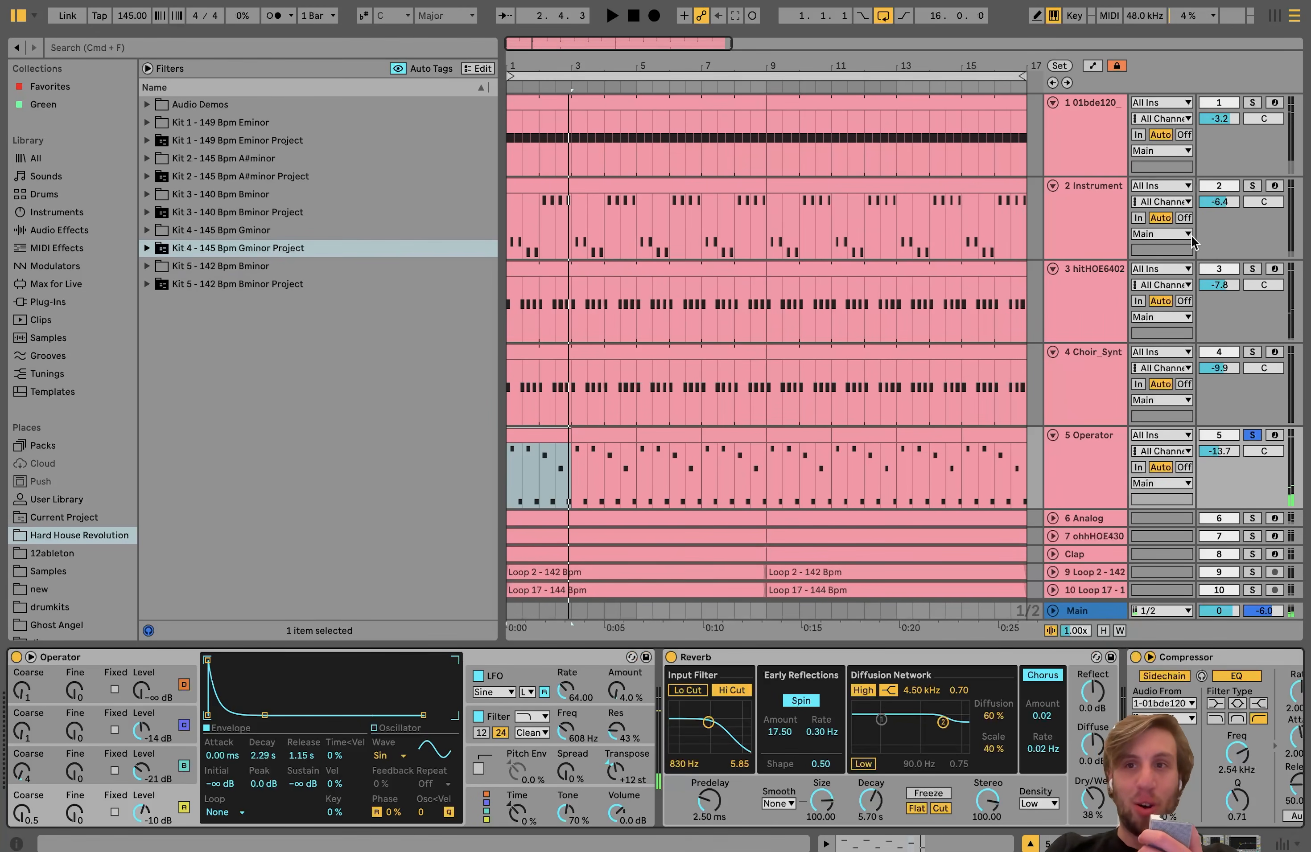
click(1251, 187)
key(space)
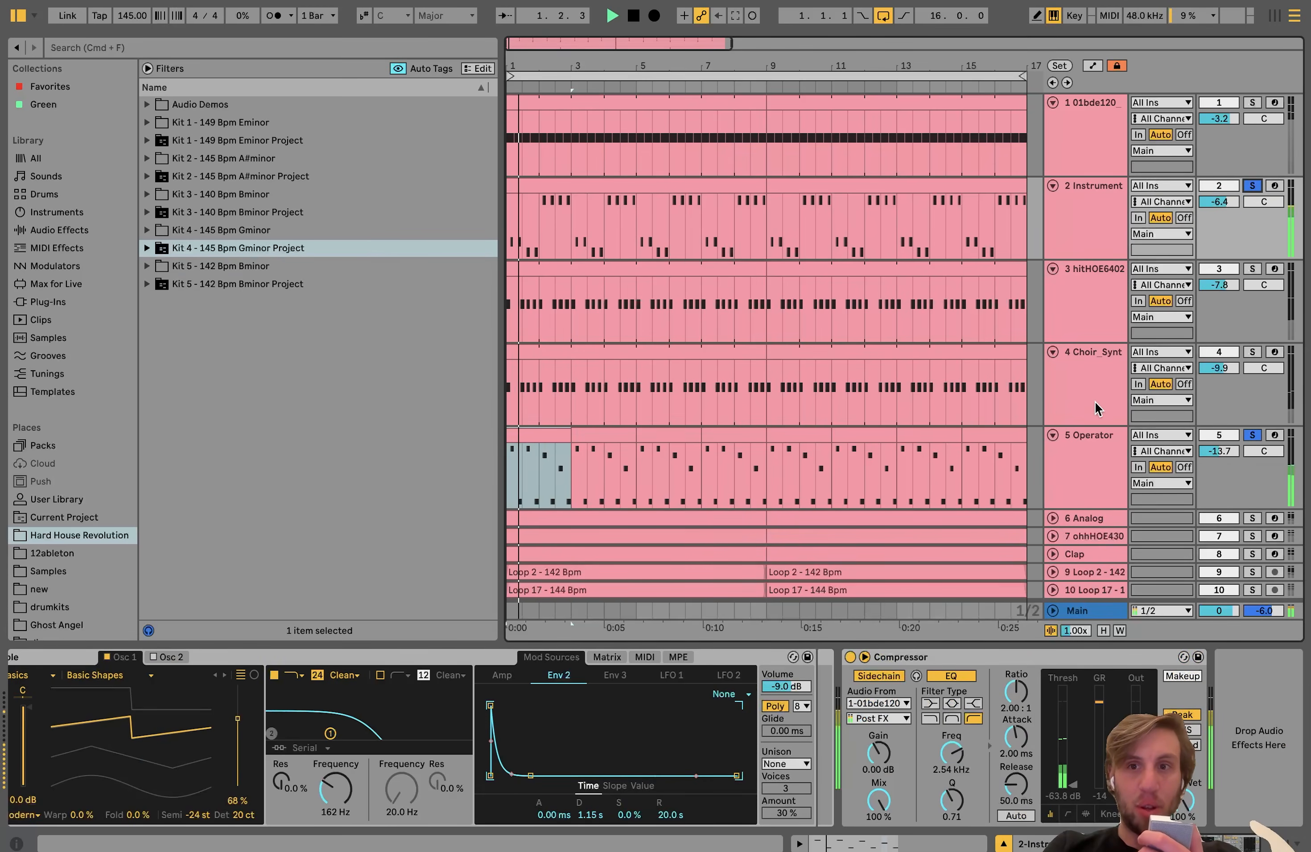
Step: Solo the Operator track alone and examine the synth's oscillator B, oscillator C and filter settings while auditioning the sound
click(1086, 440)
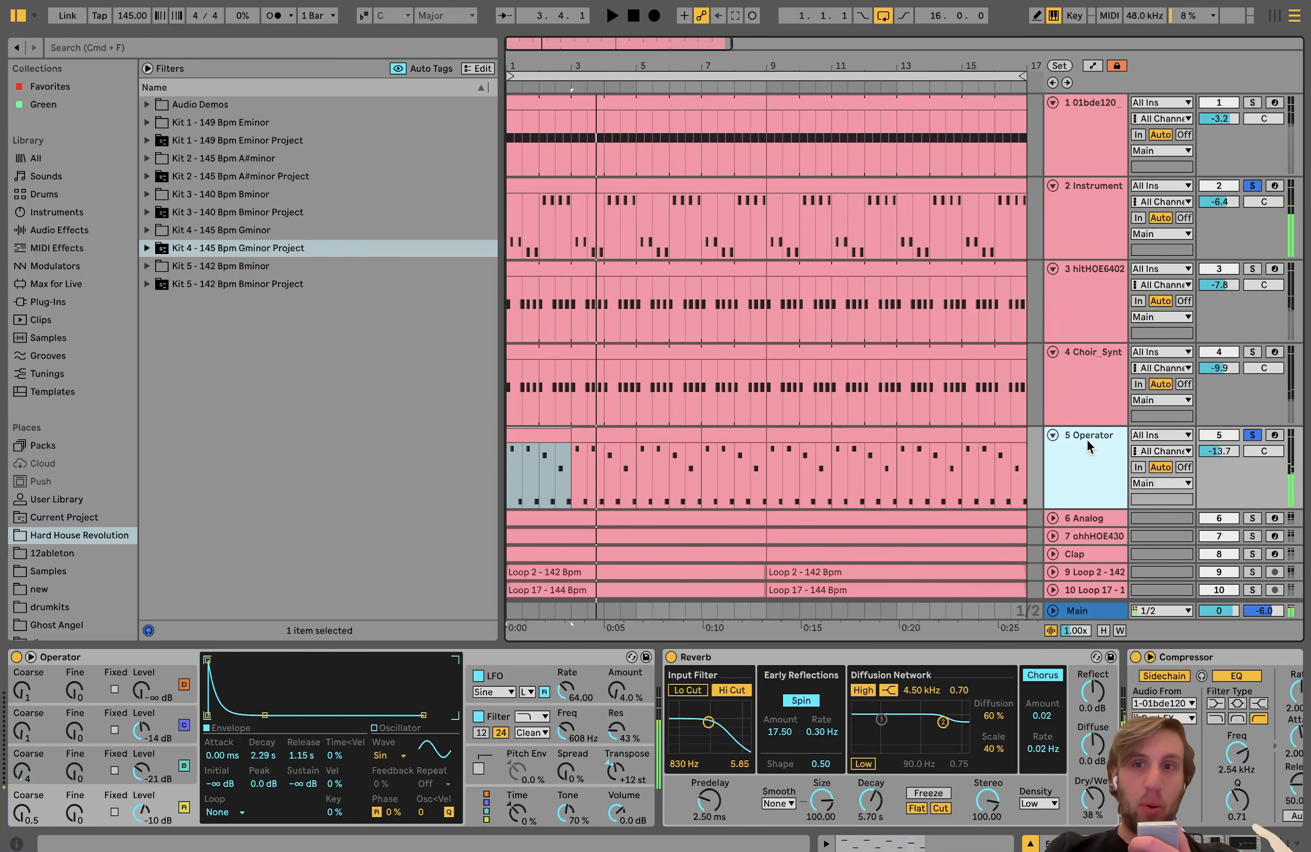
click(1252, 435)
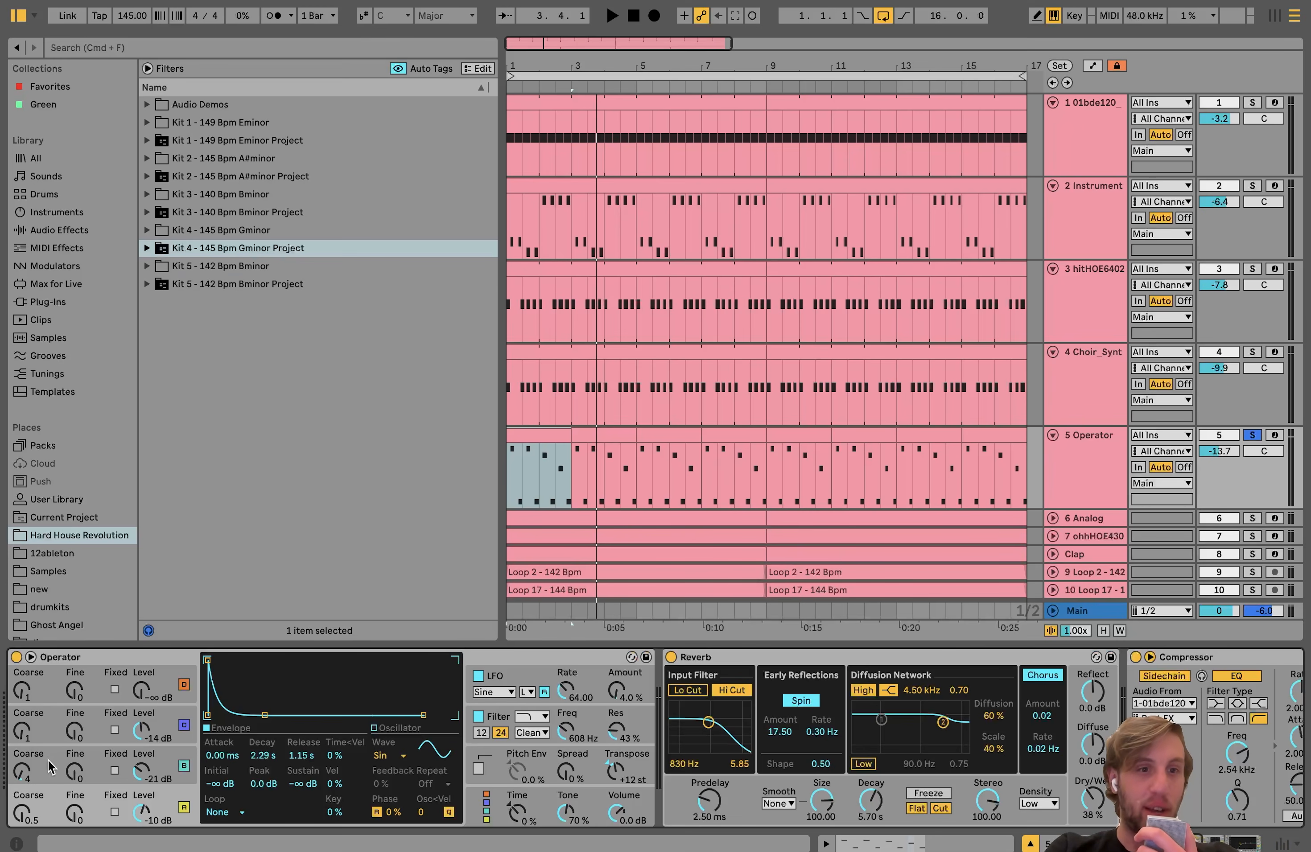
click(130, 767)
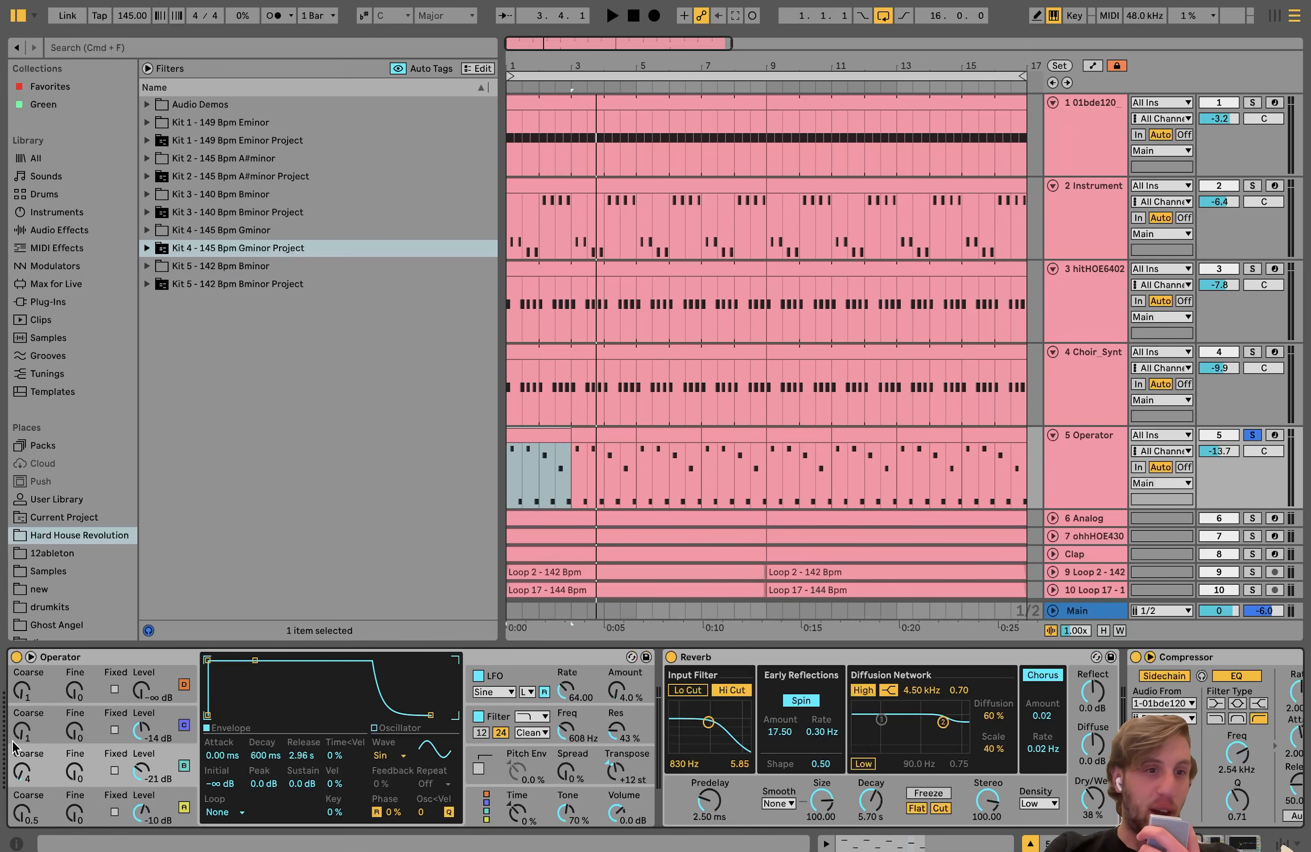
click(153, 732)
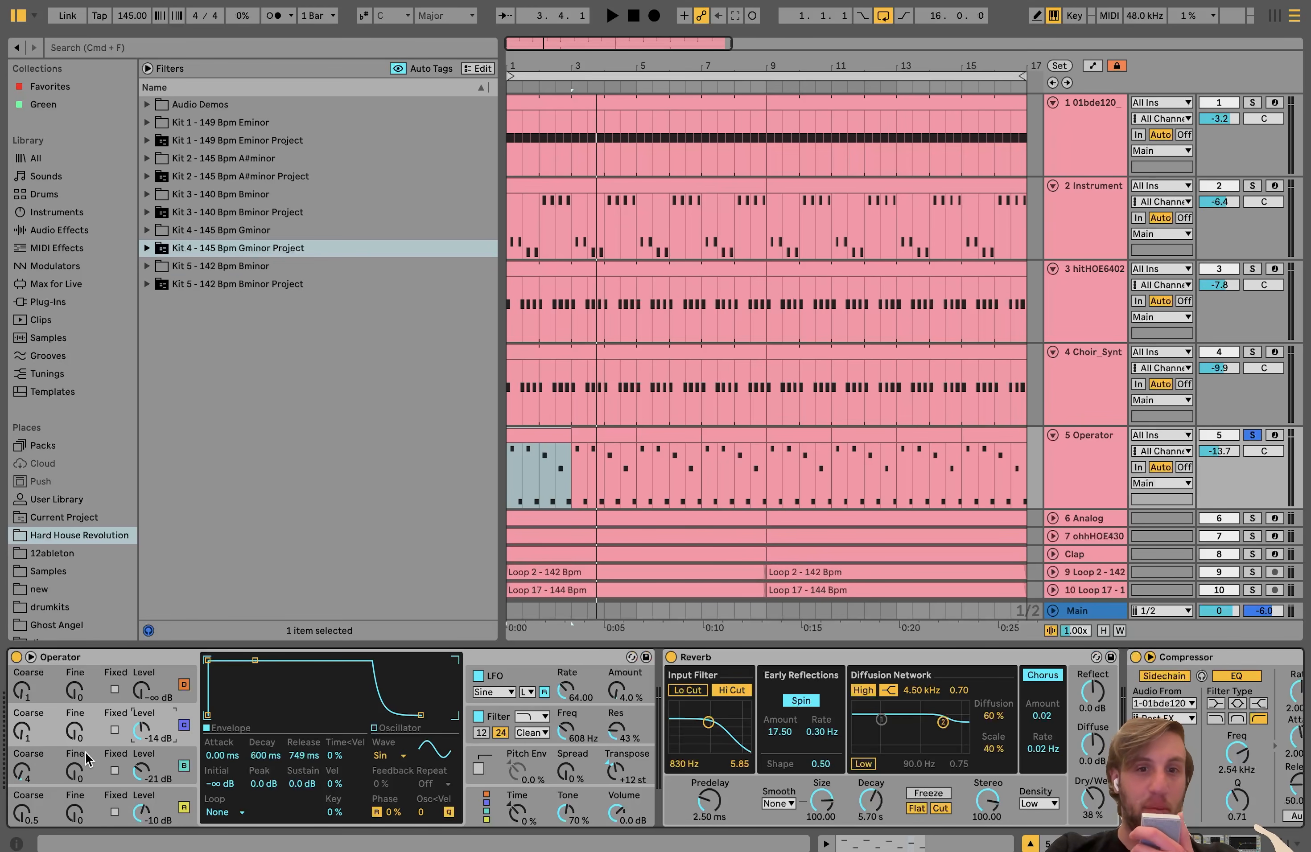
key(space)
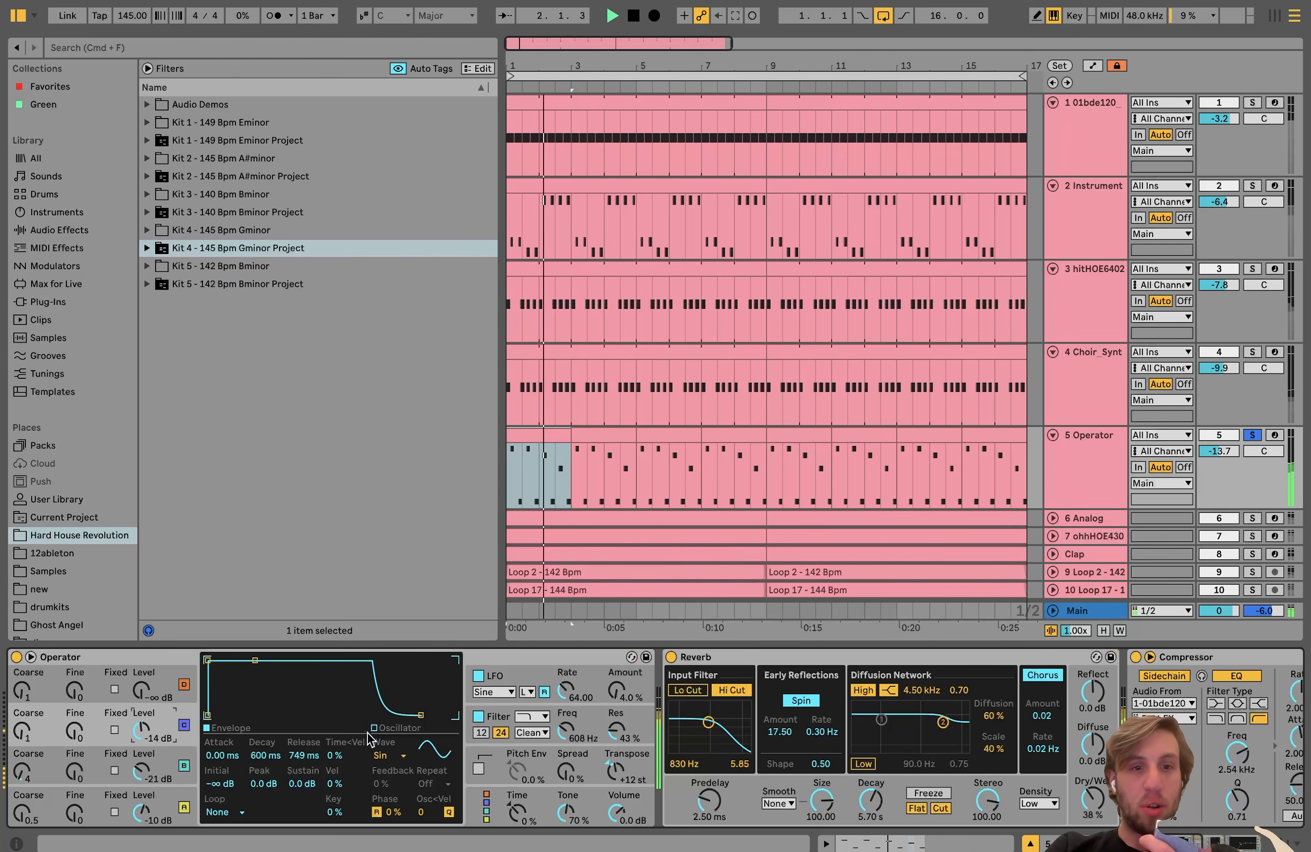
click(505, 718)
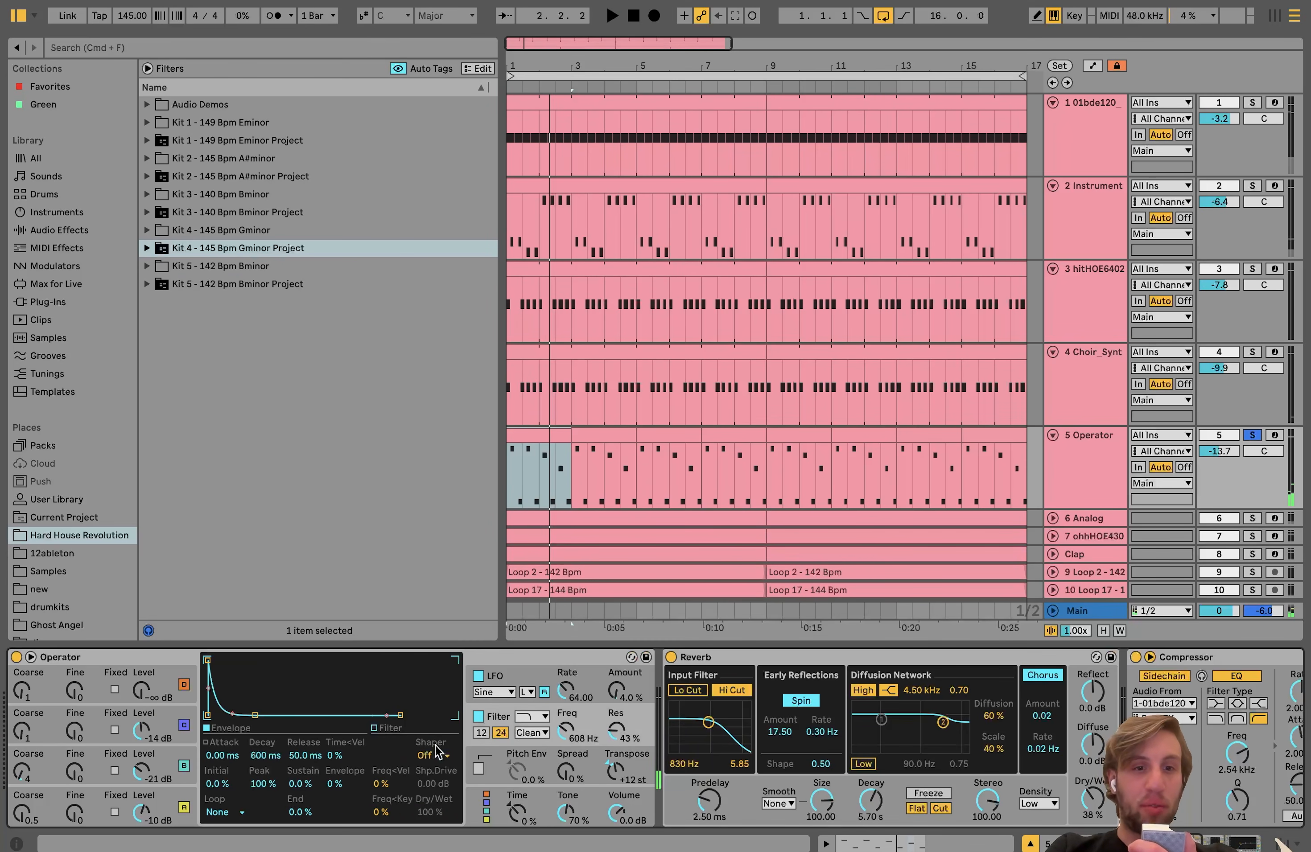
key(space)
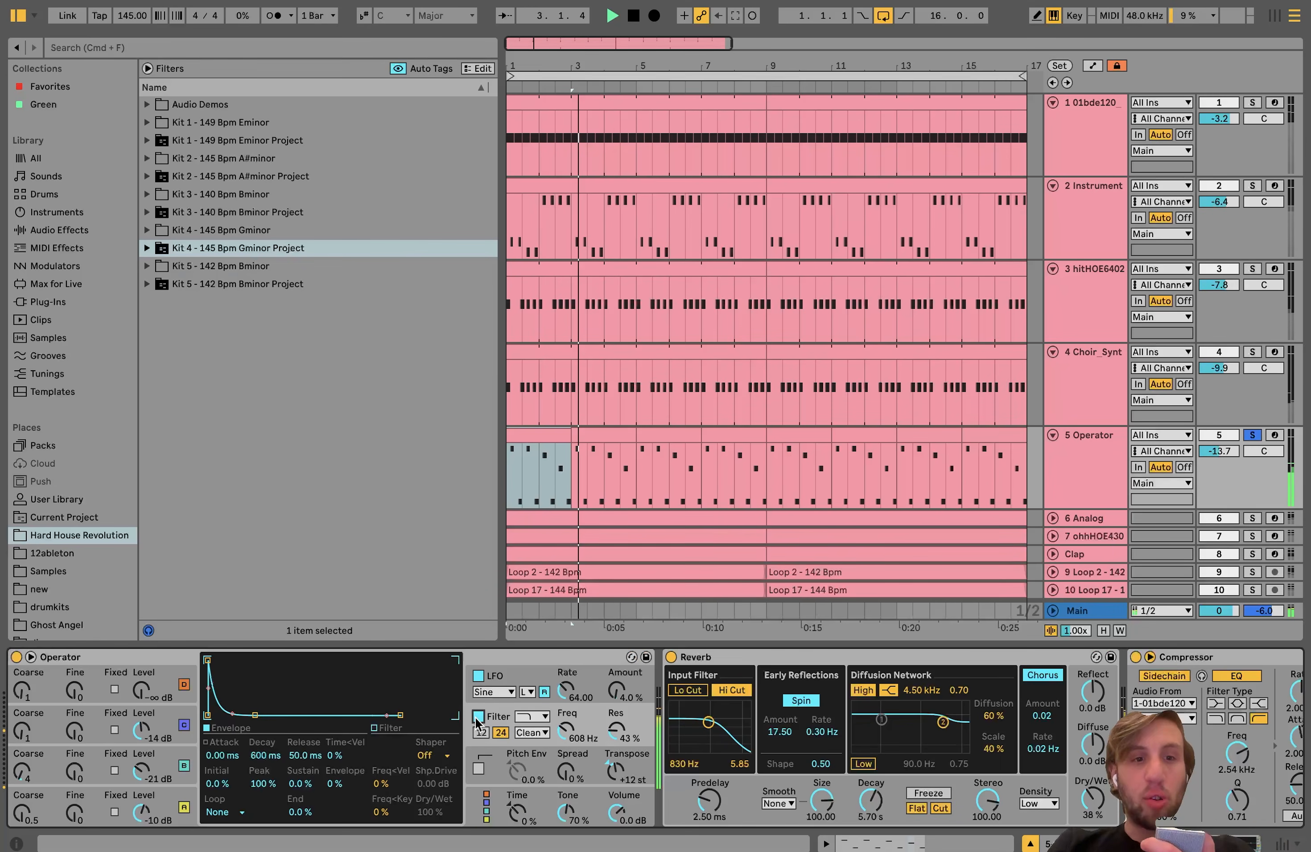
Step: Examine Operator's LFO, compare the sound with the LFO off and on, and view the Reverb, Compressor and EQ Eight
click(516, 679)
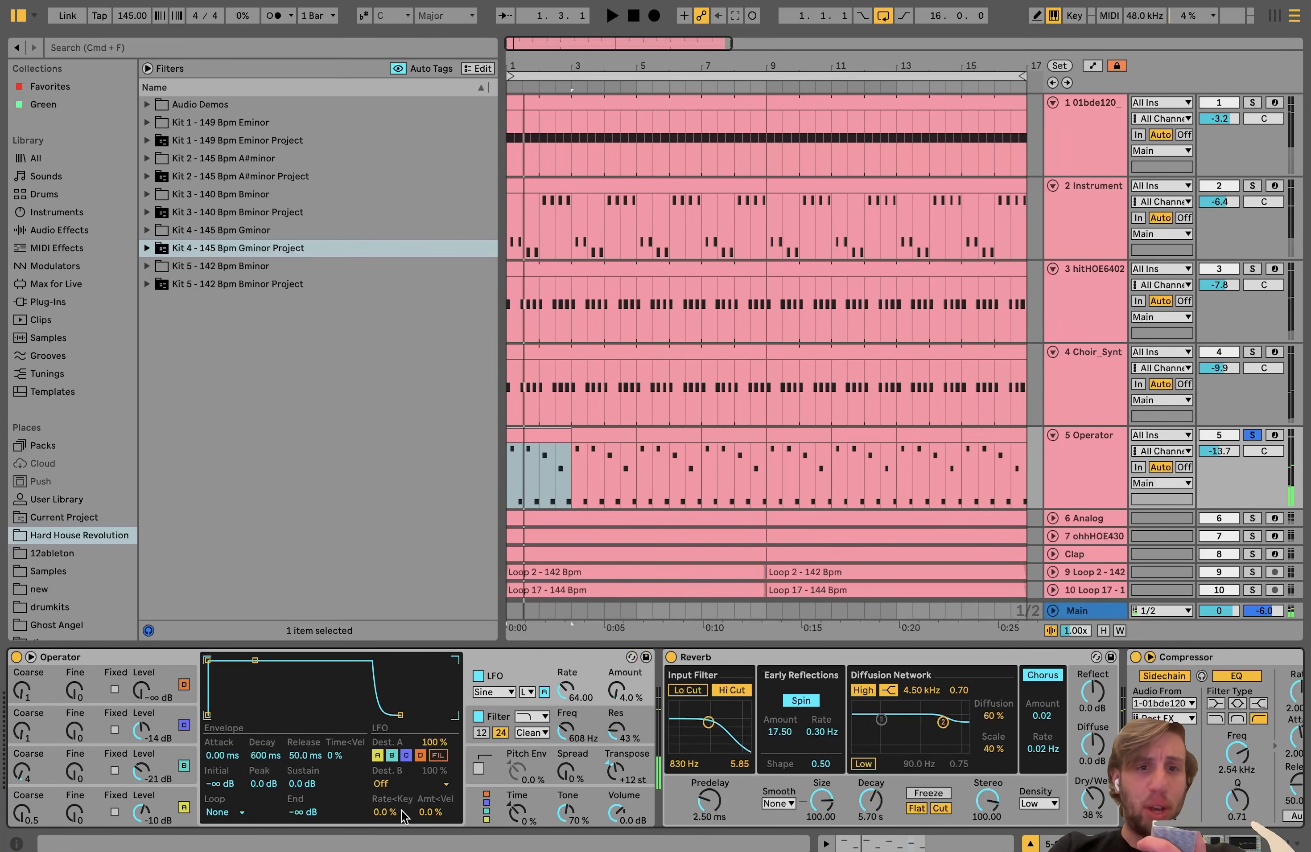
click(480, 673)
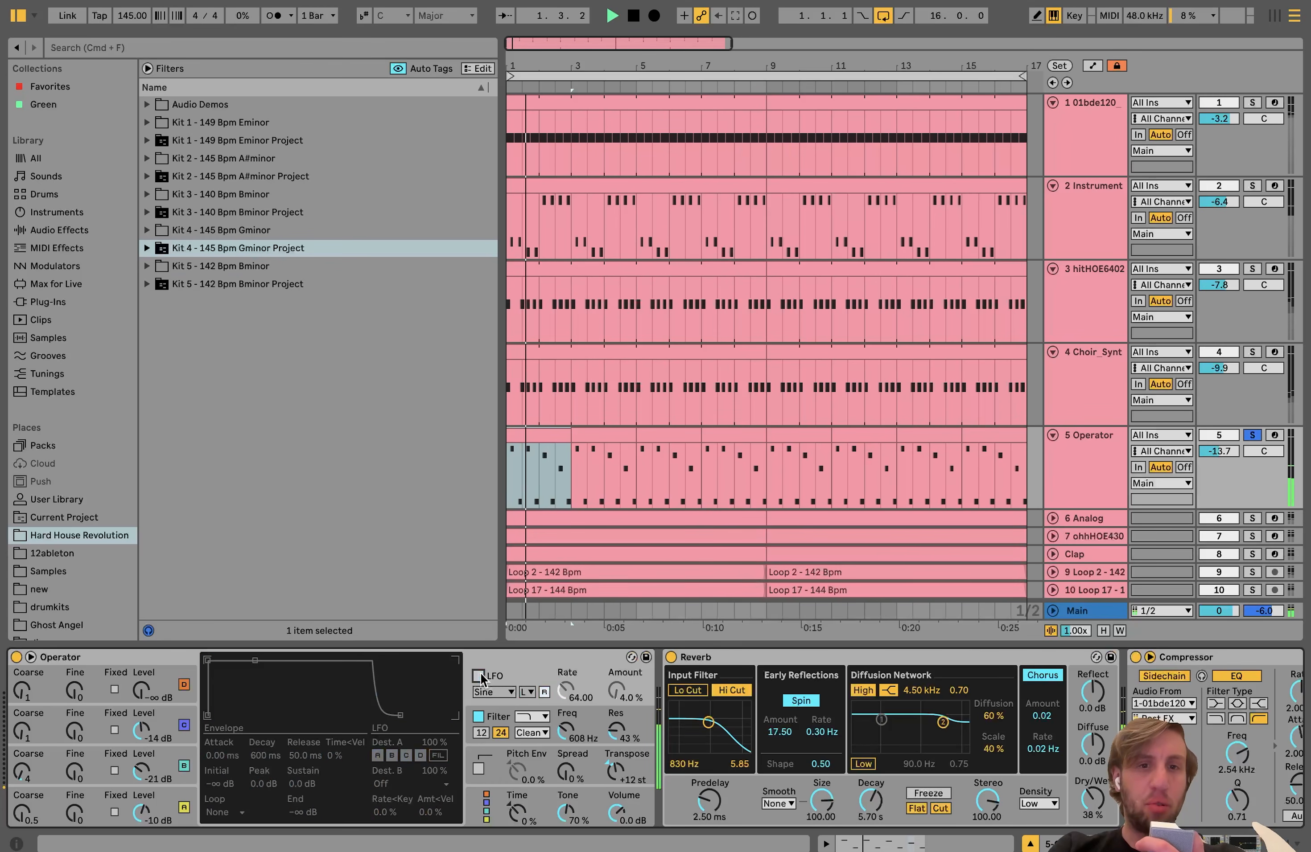
click(480, 674)
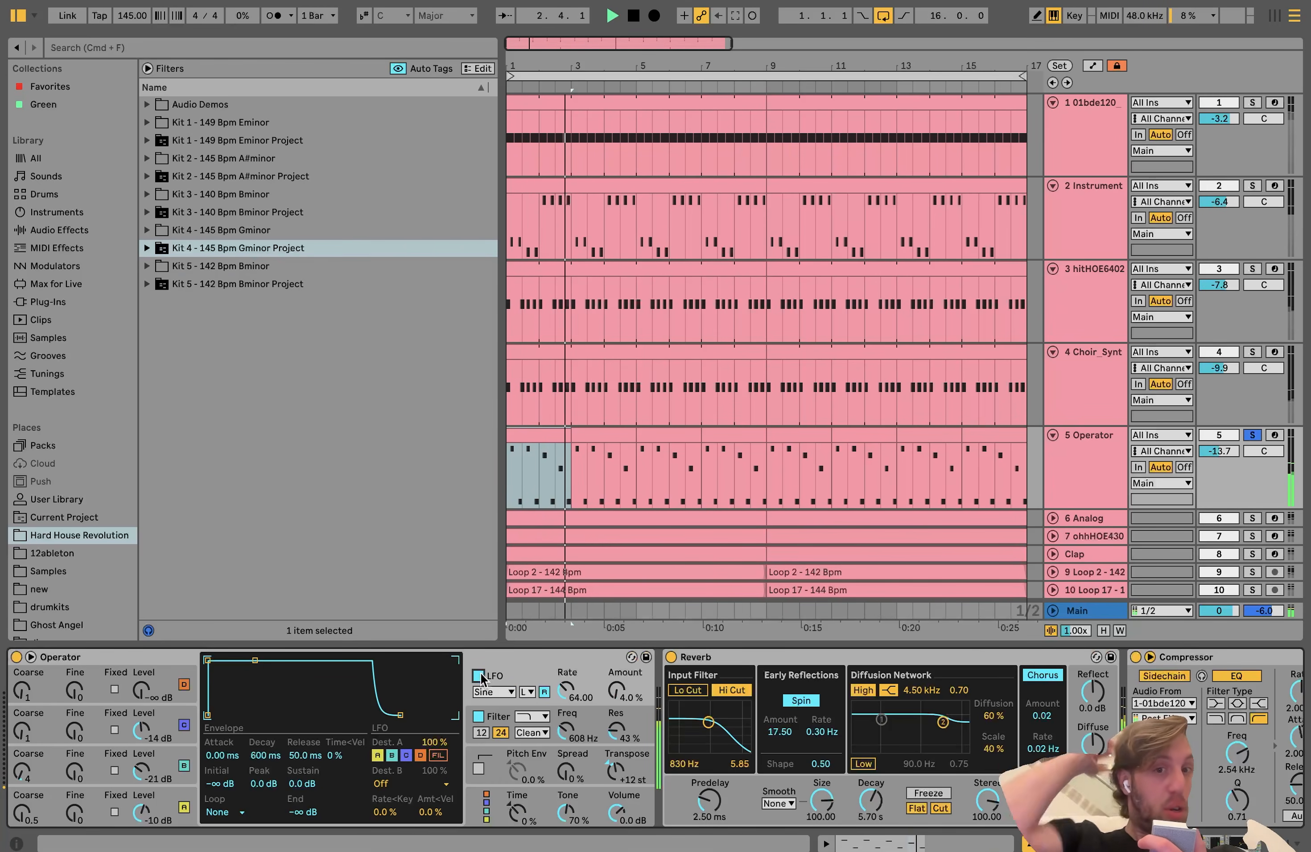
scroll(387, 736, right, 10)
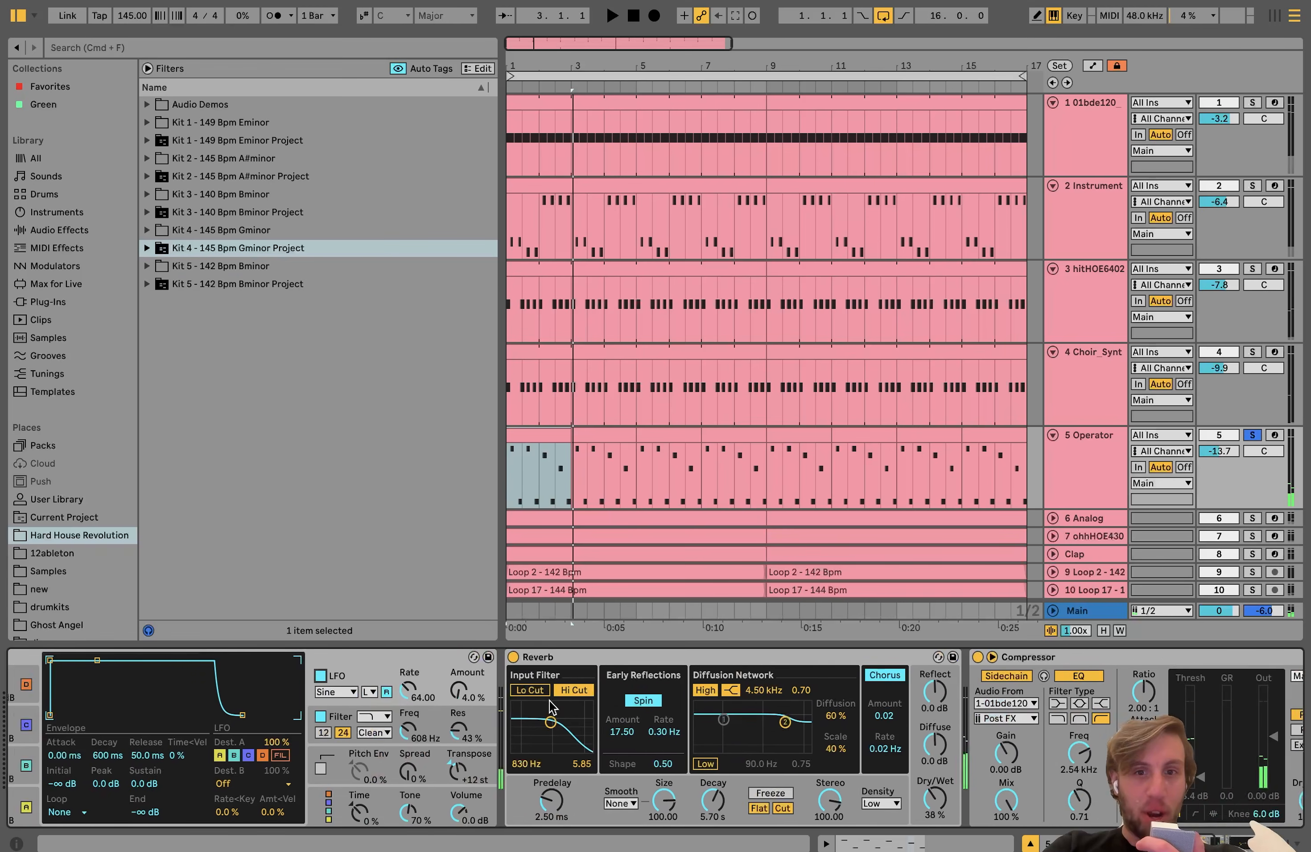
scroll(416, 732, right, 8)
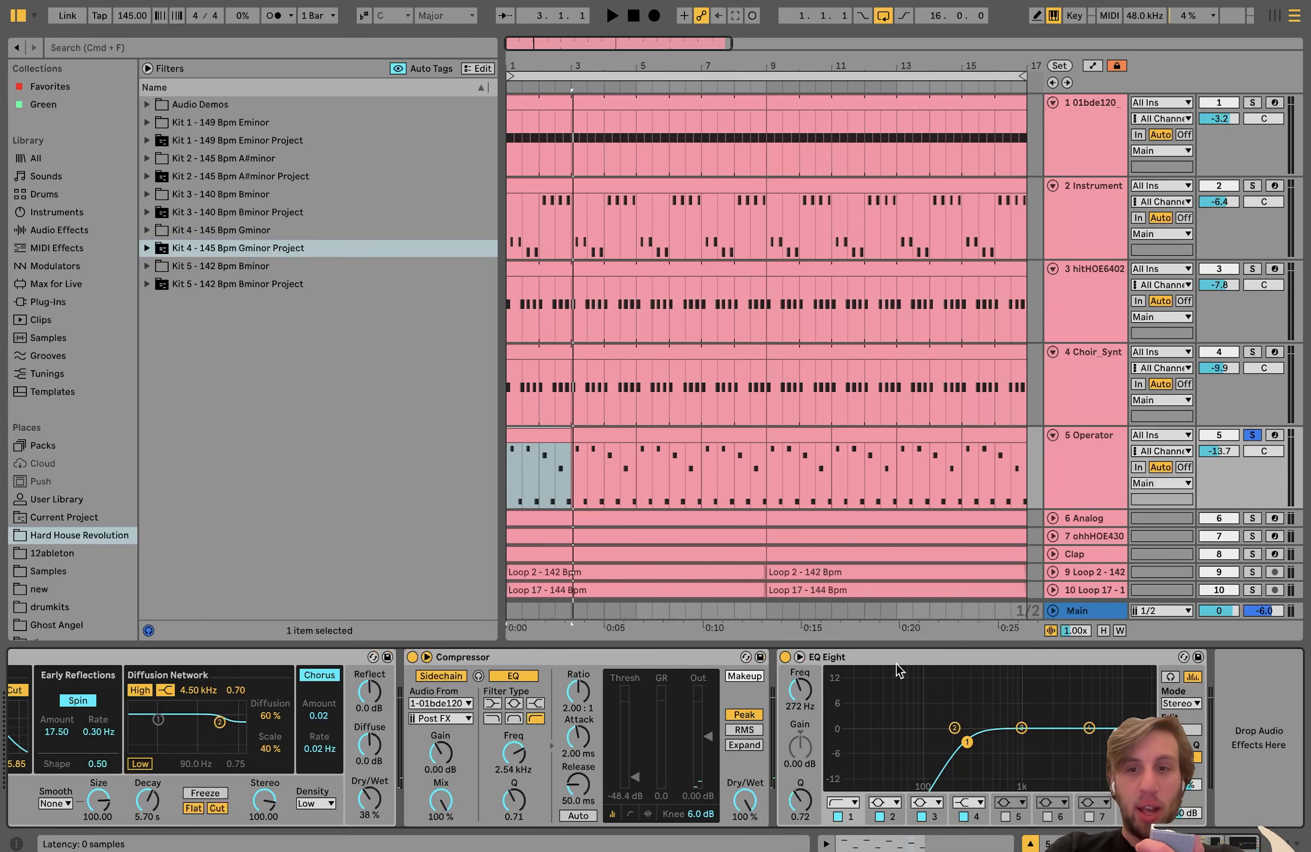
Step: Expand the Analog track, play it soloed, and view its clip's sustained G1 note before returning to its devices
scroll(1063, 484, down, 3)
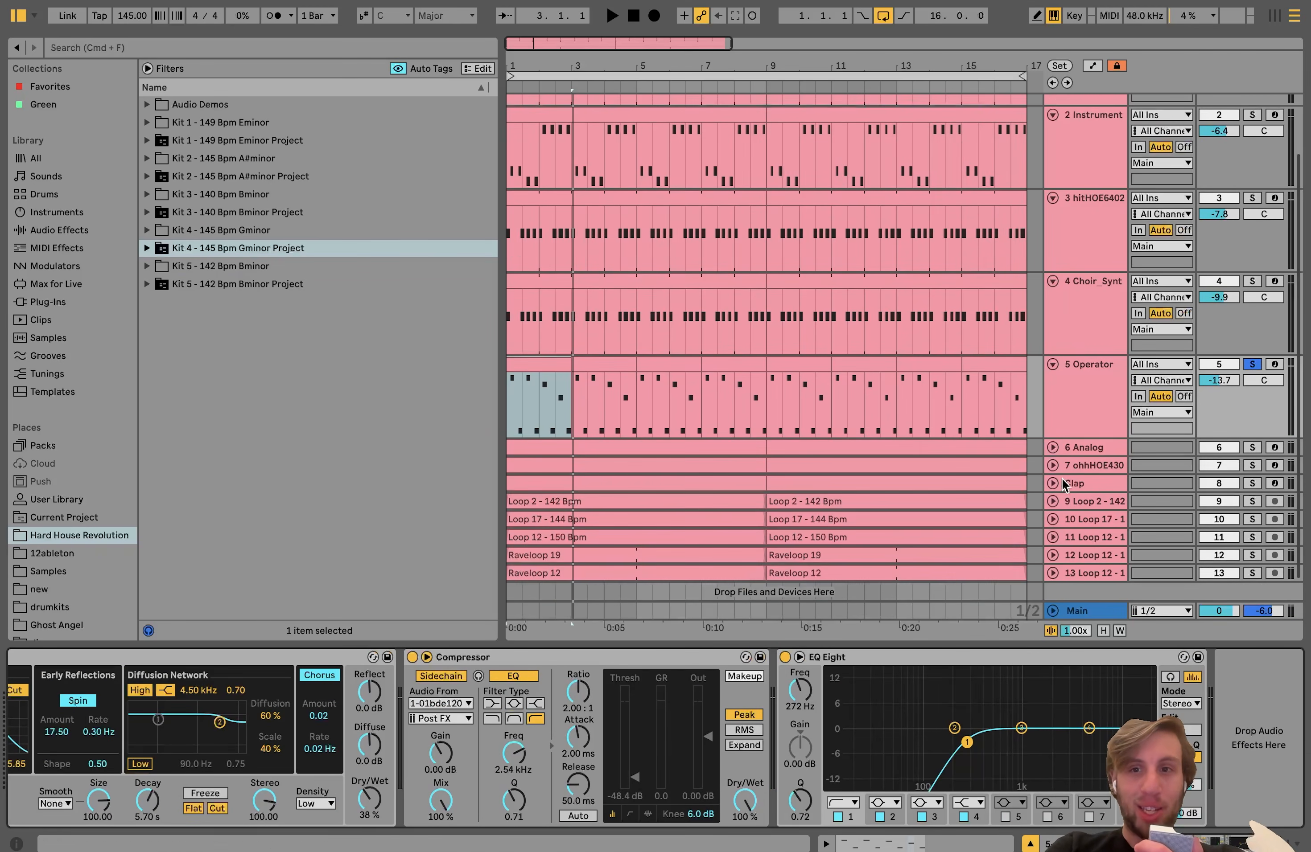
click(1052, 449)
click(1251, 449)
key(space)
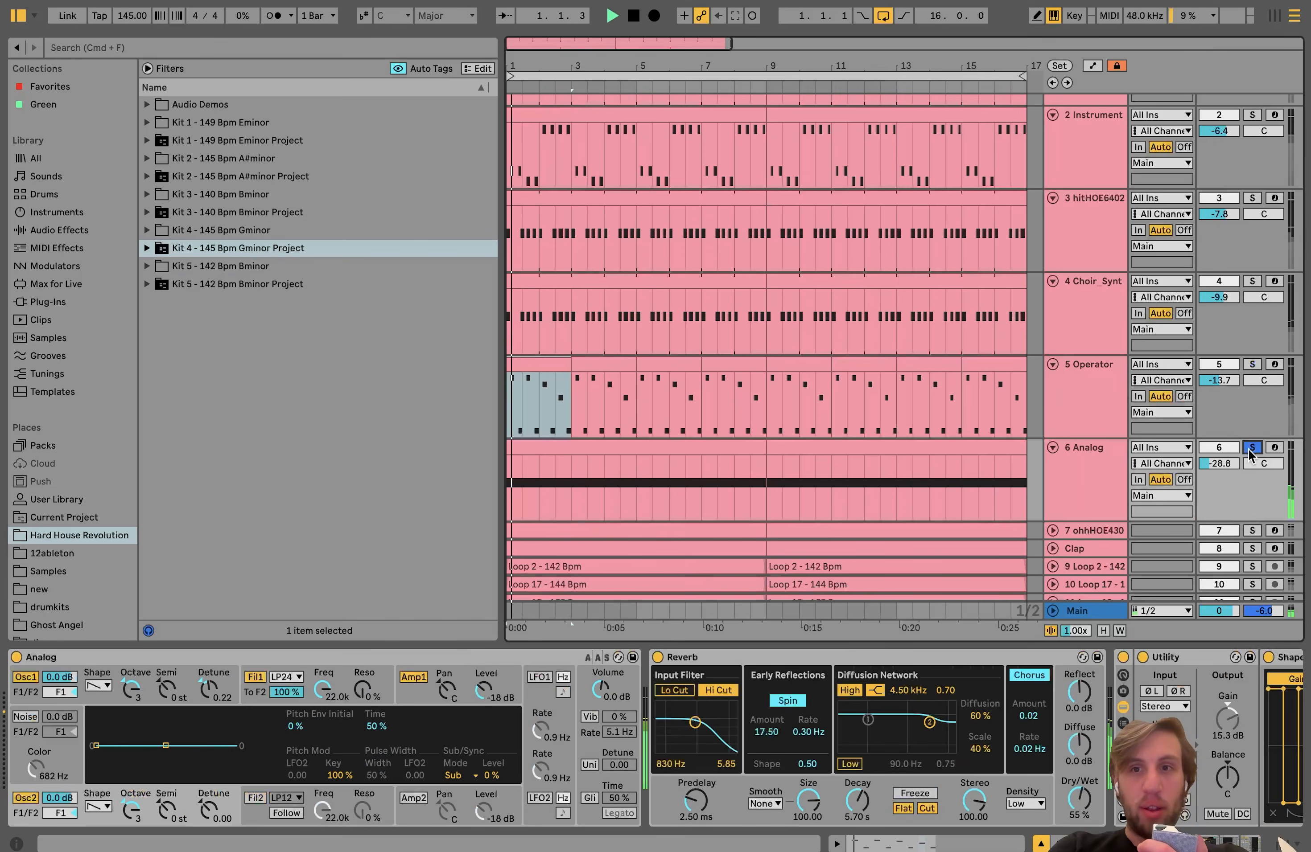
double_click(740, 448)
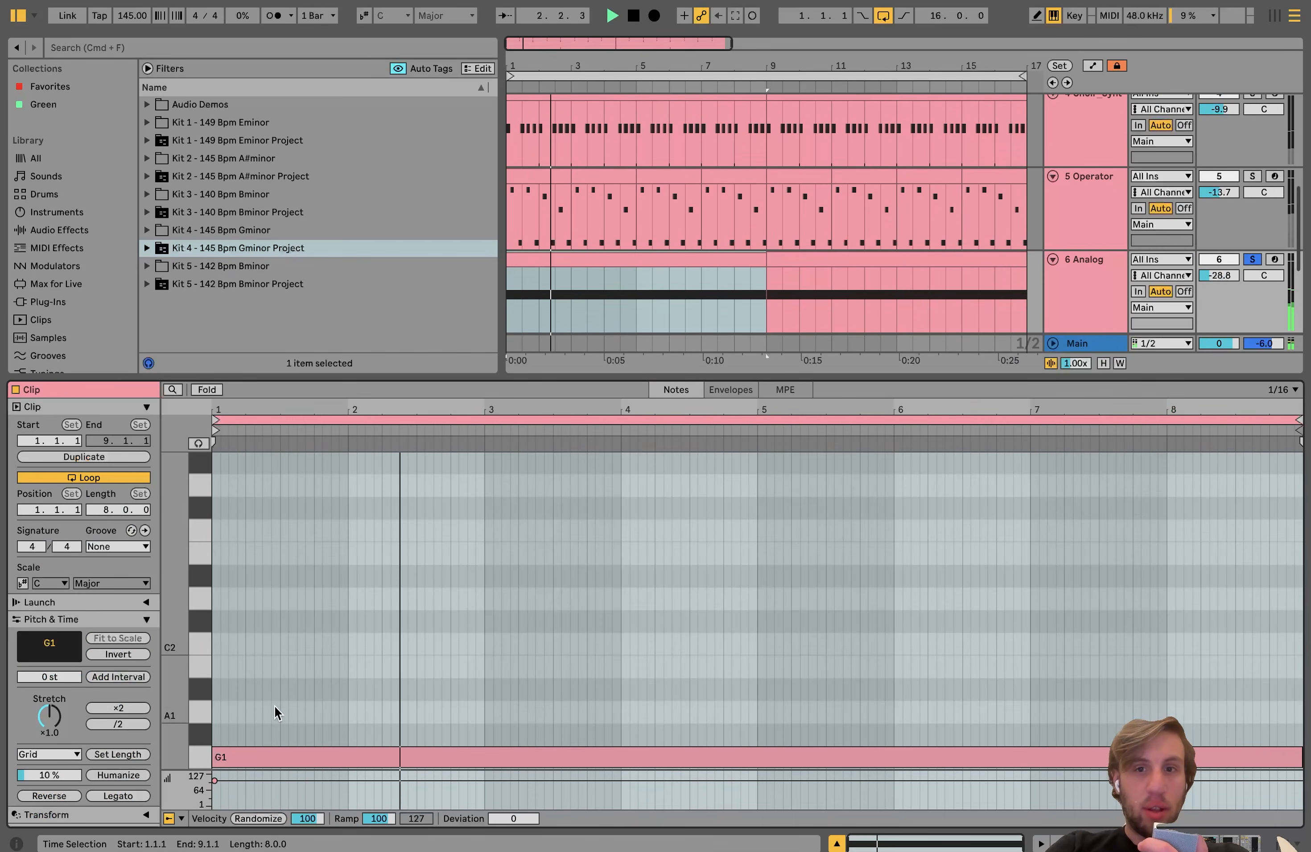
click(1068, 309)
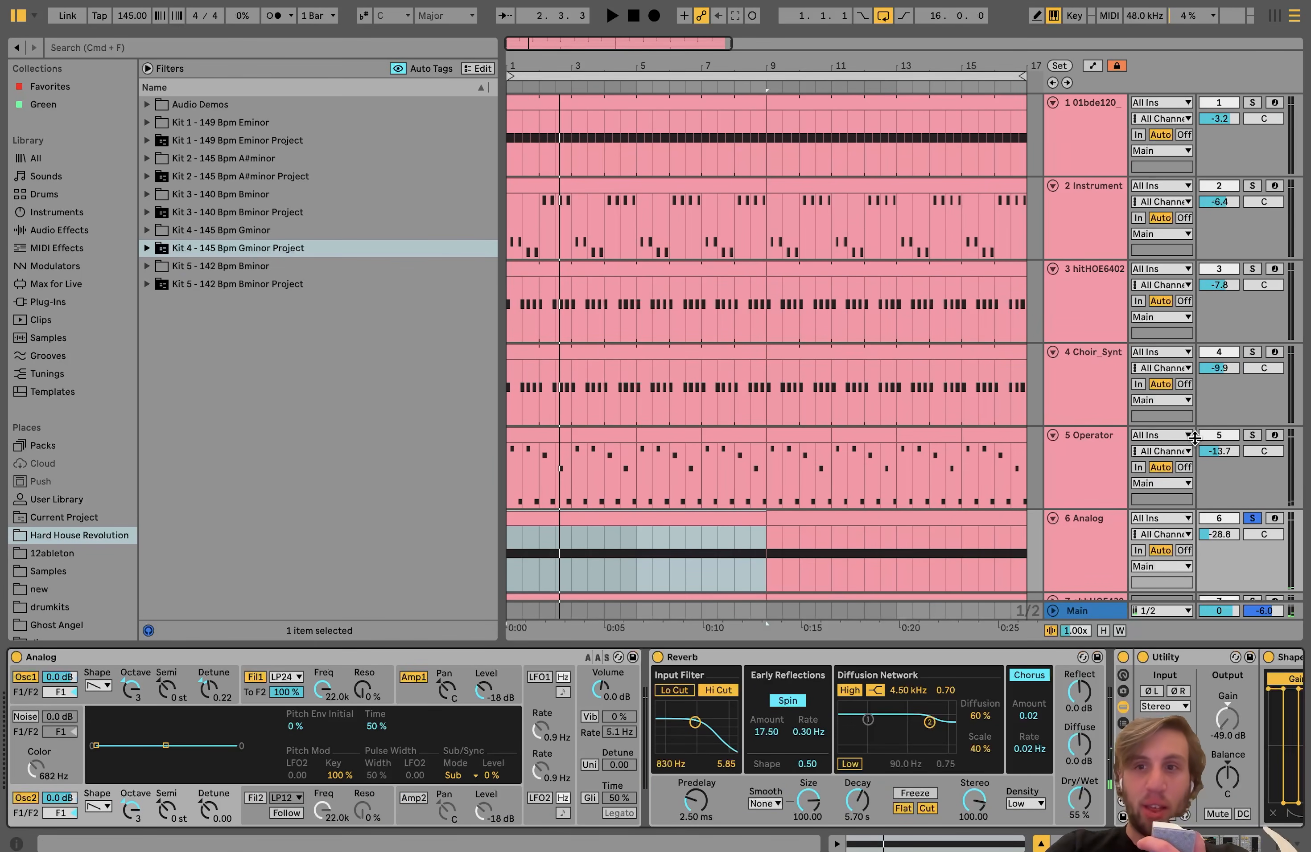
Step: Add the Operator, Choir_Synt, hitHOE6402, Instrument and 01bde120 tracks to the Analog solo and play them together
click(1253, 437)
click(1252, 353)
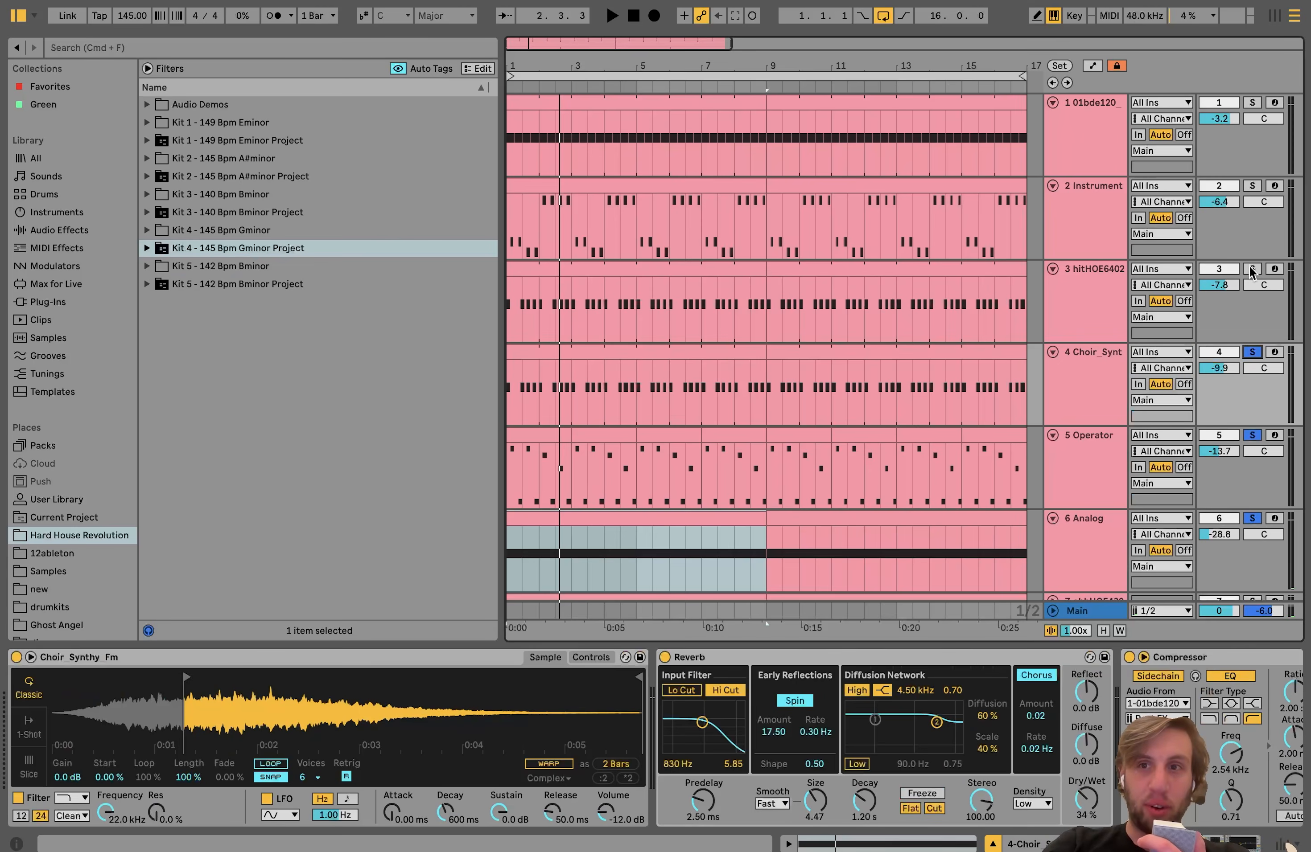
click(1252, 270)
click(1252, 186)
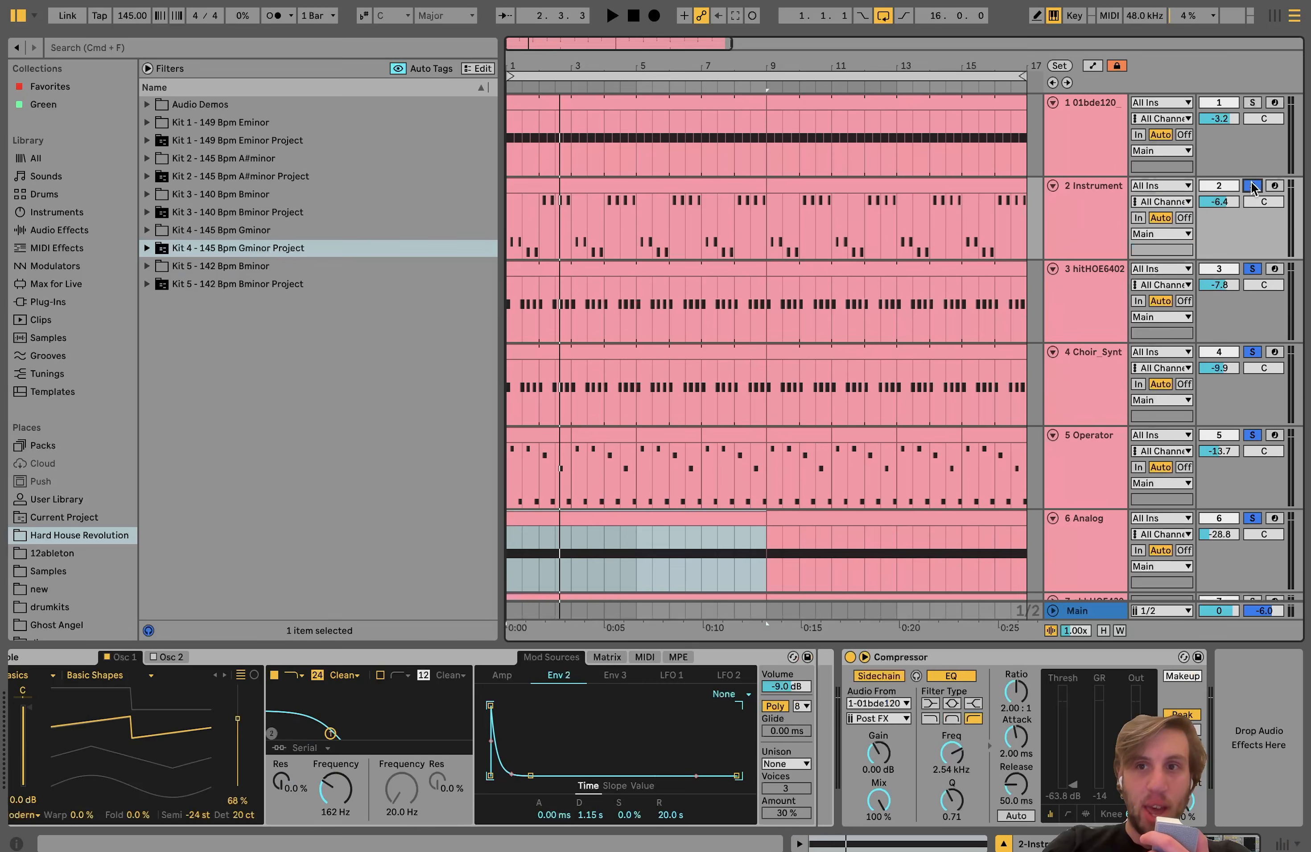
click(1252, 103)
key(space)
scroll(1112, 337, down, 5)
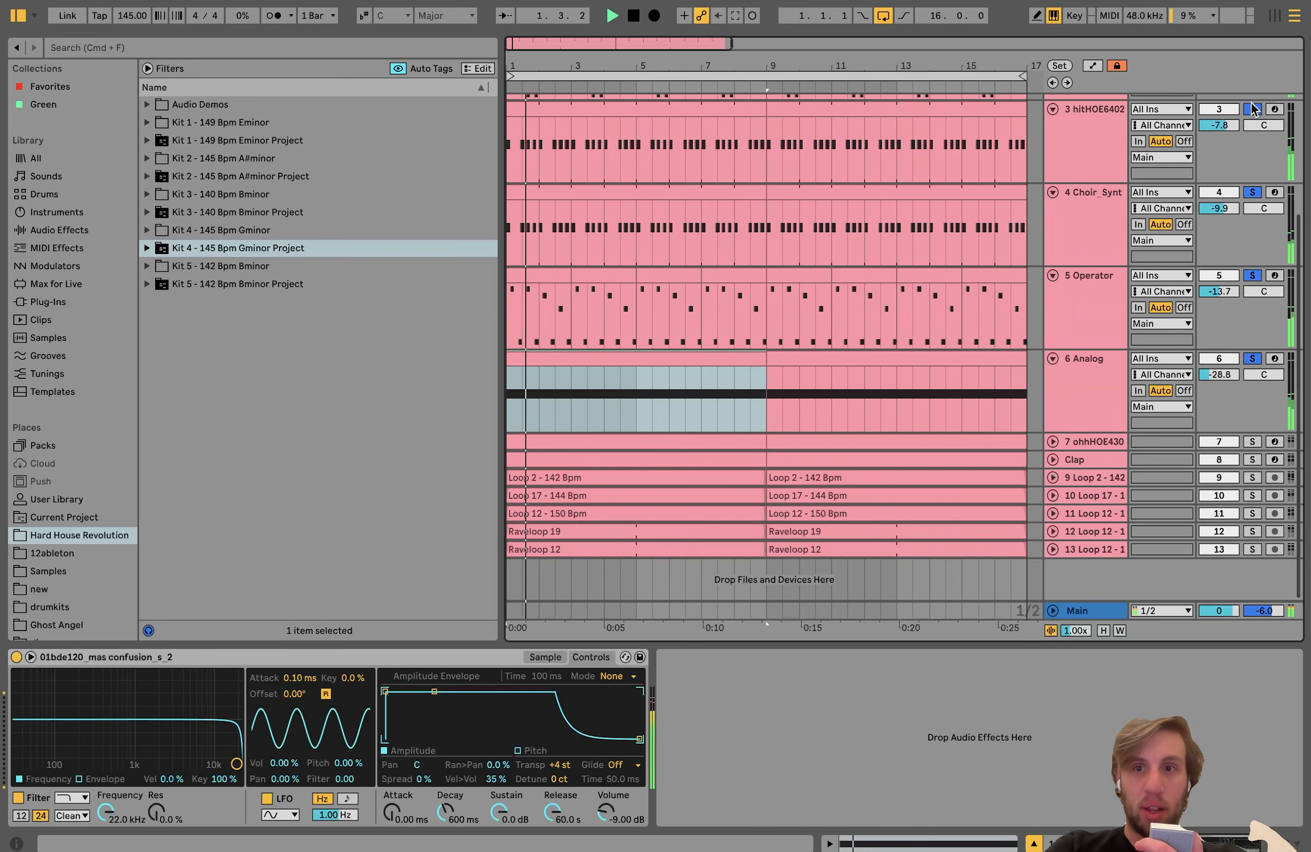
Step: Clear the other solos, solo the Analog track alone, select its first clip and play the drone from bar 1
click(1109, 372)
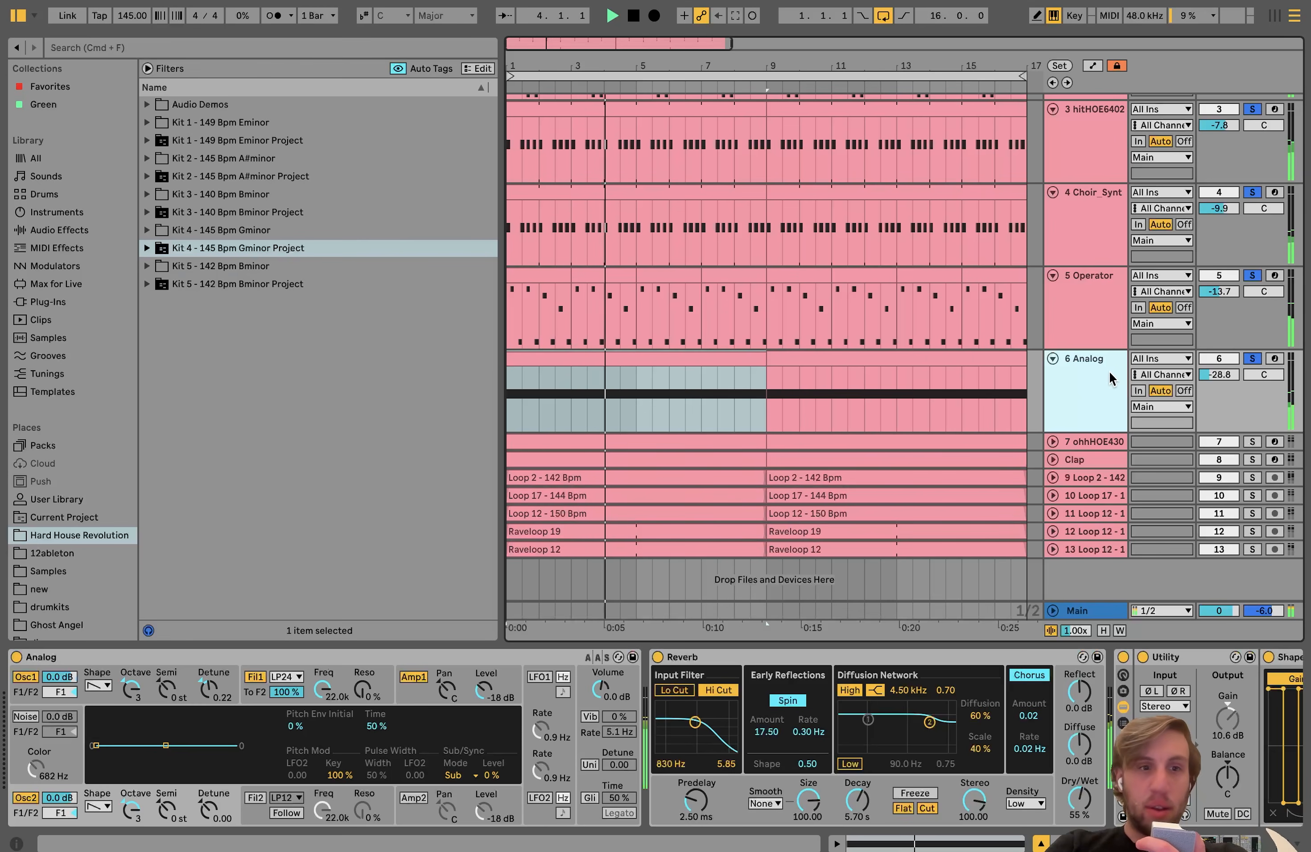
click(1252, 359)
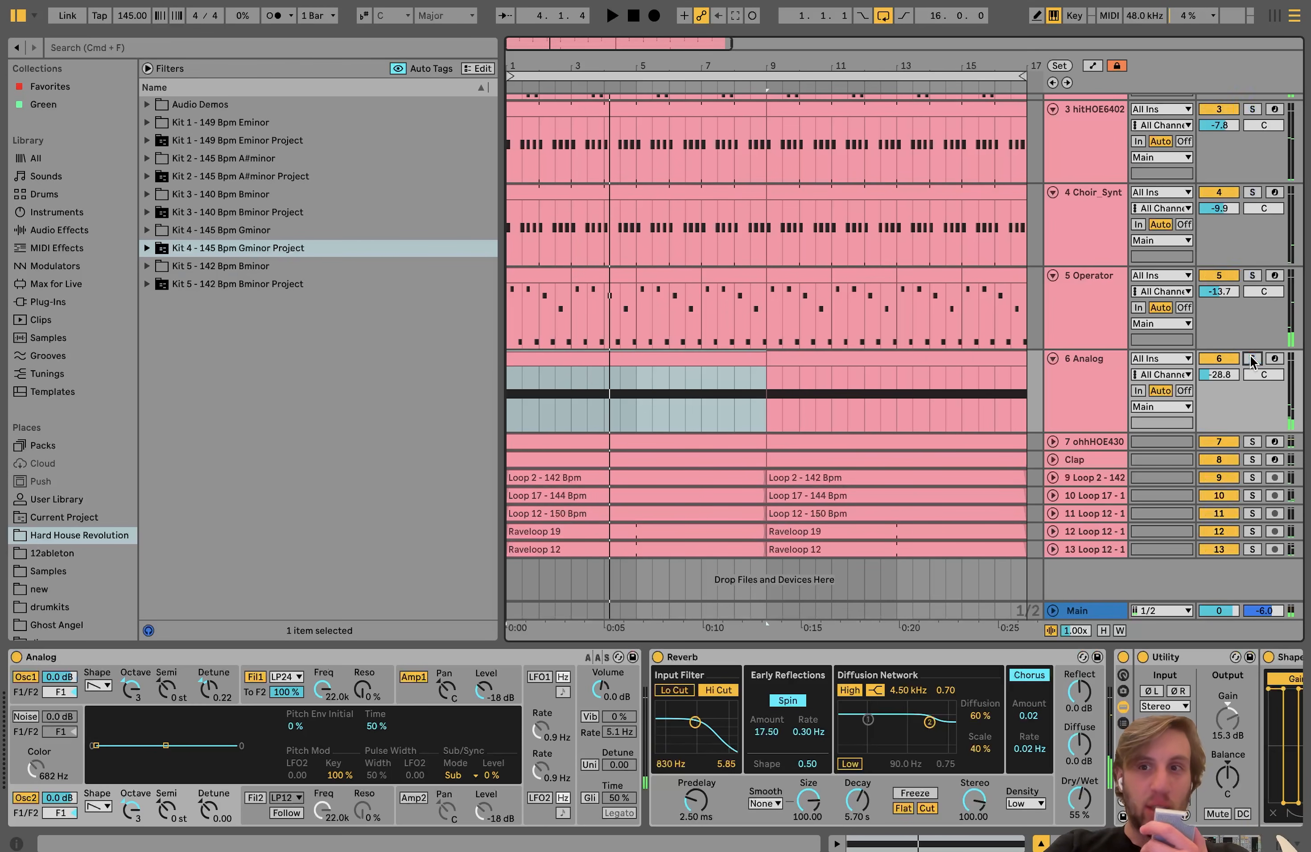
click(1093, 391)
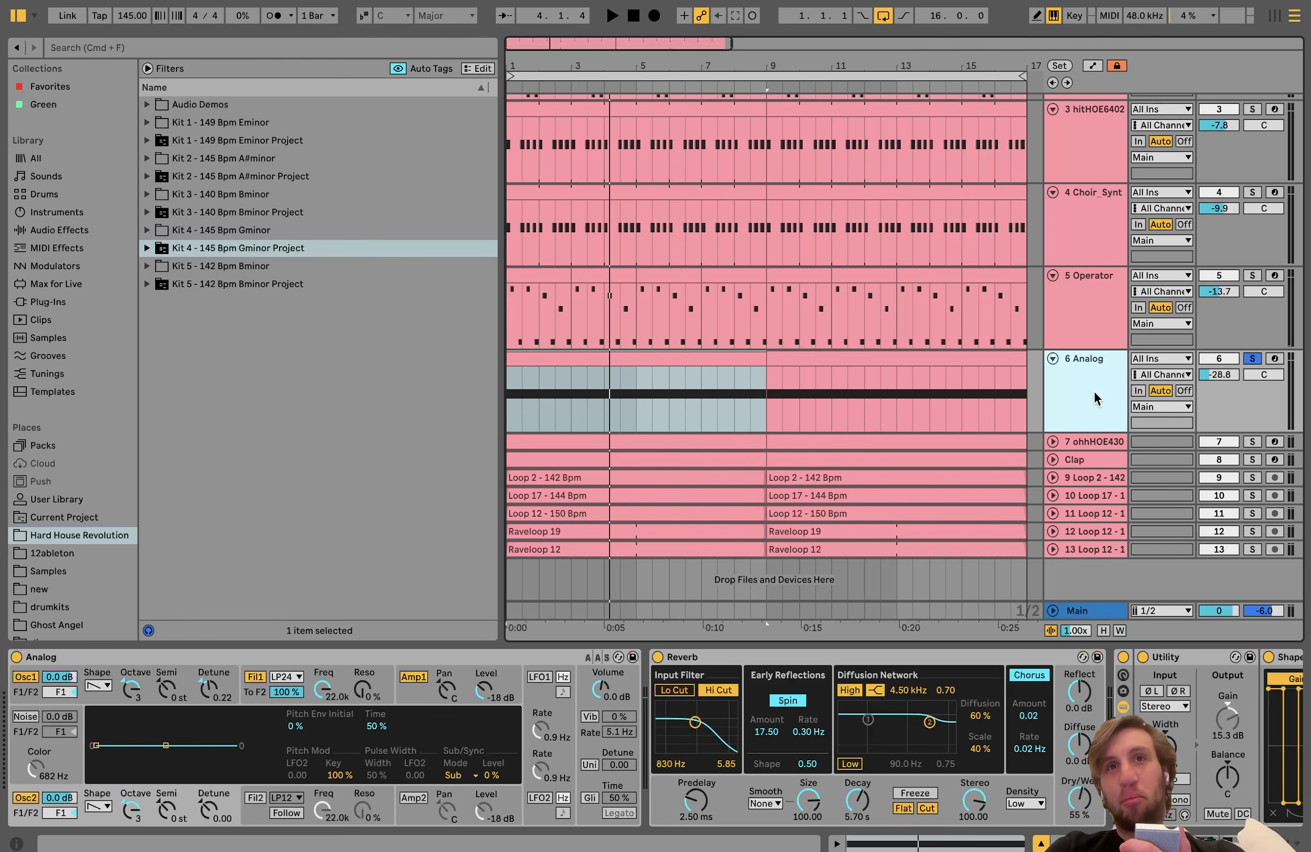
click(707, 356)
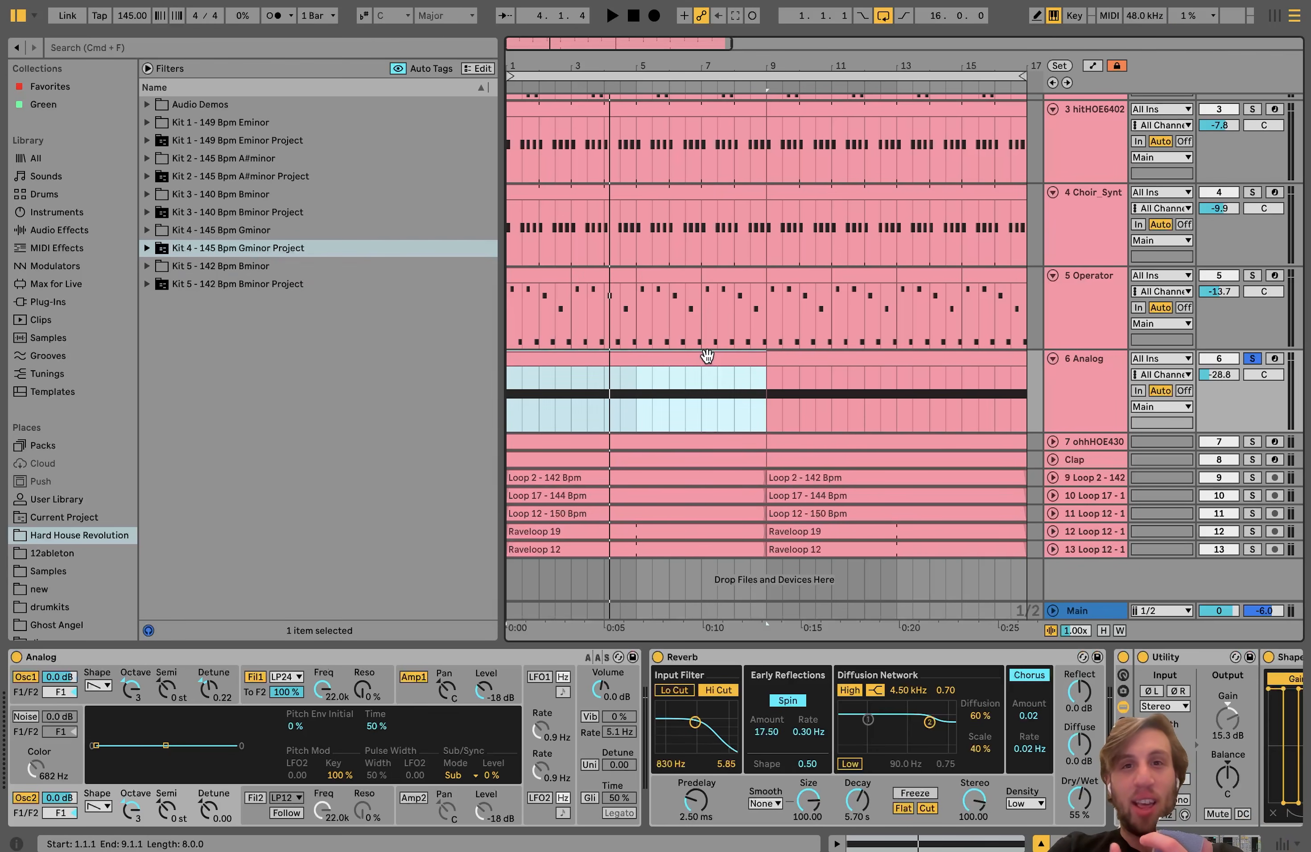
key(space)
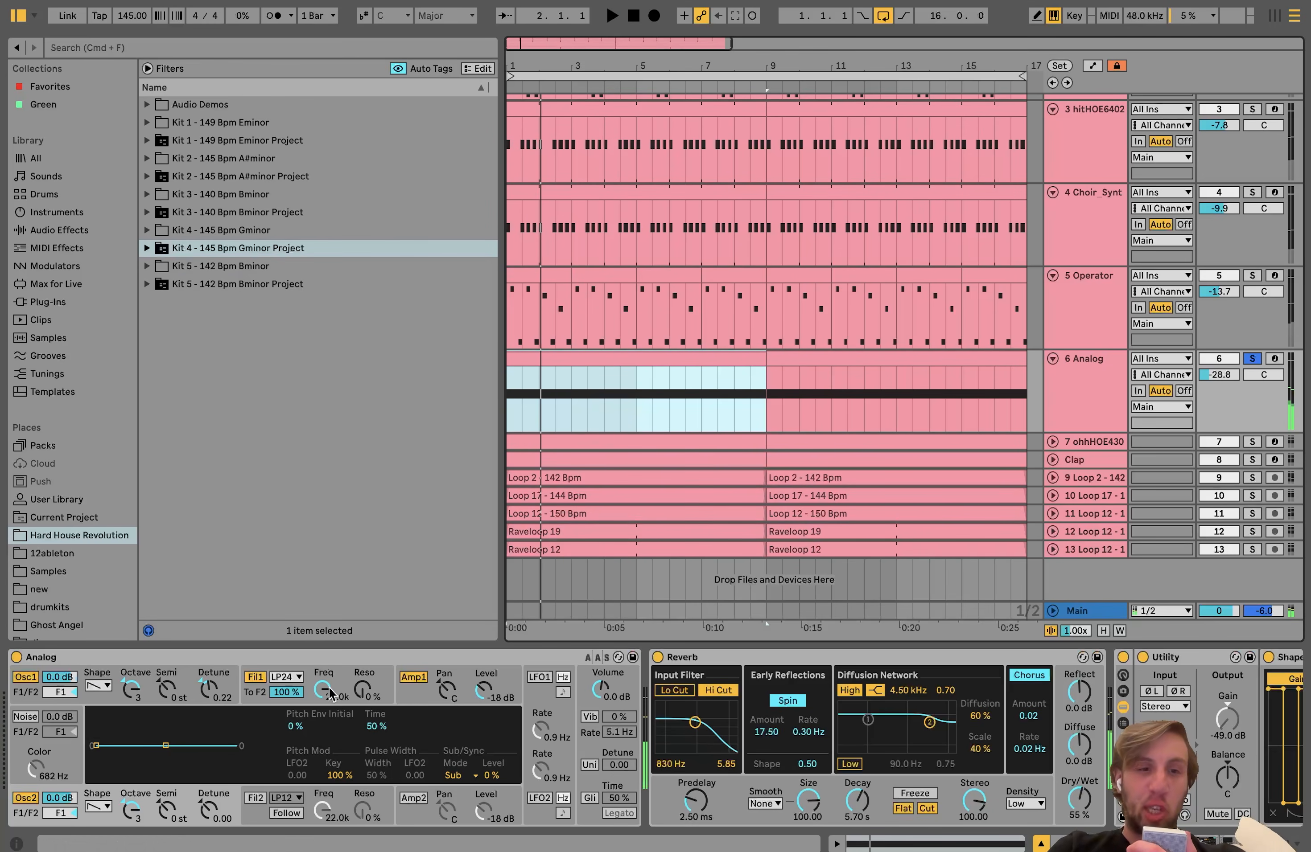
Step: Bypass every effect on the Analog track, from the first Reverb through the Compressor, and play the dry synth
scroll(493, 746, right, 3)
click(623, 658)
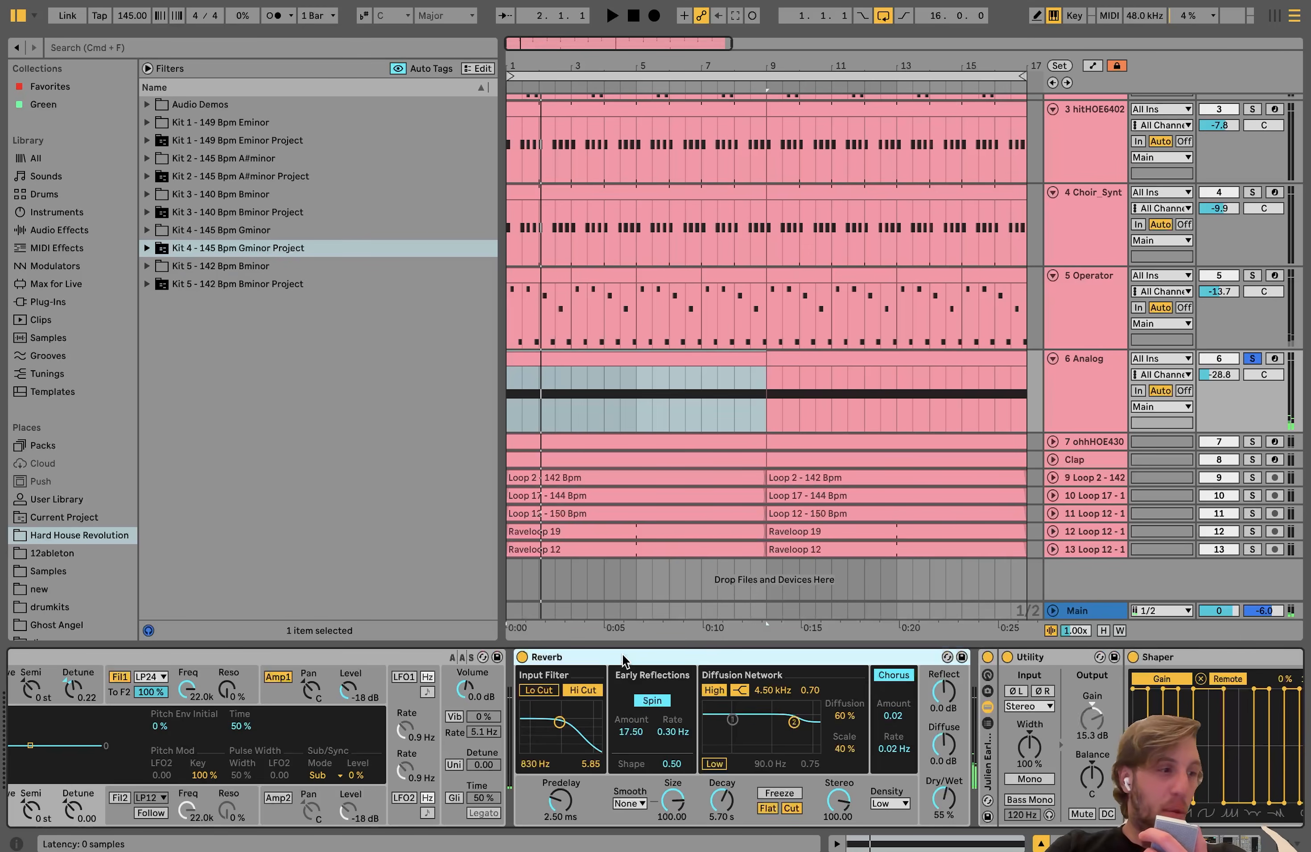
scroll(623, 661, right, 15)
scroll(622, 659, right, 10)
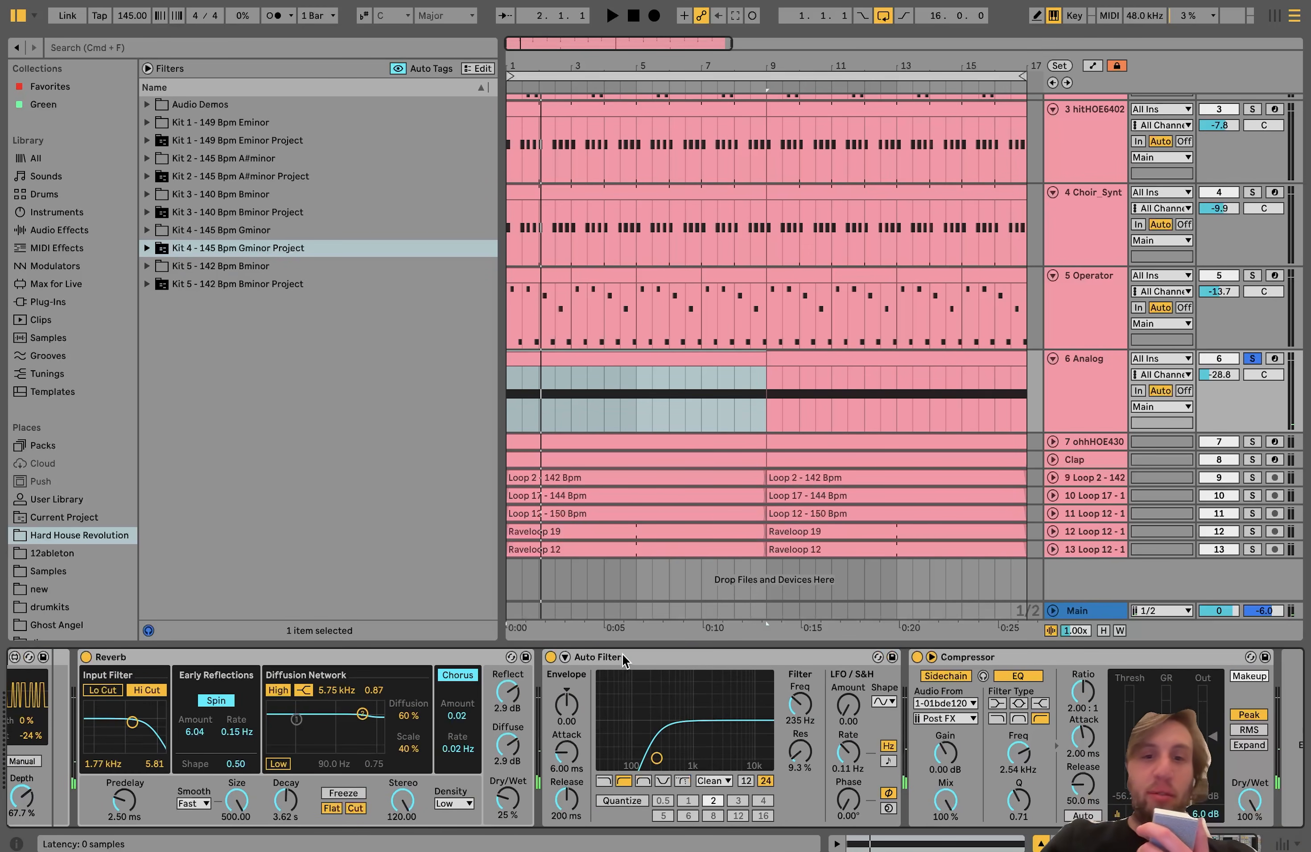
shift+click(946, 658)
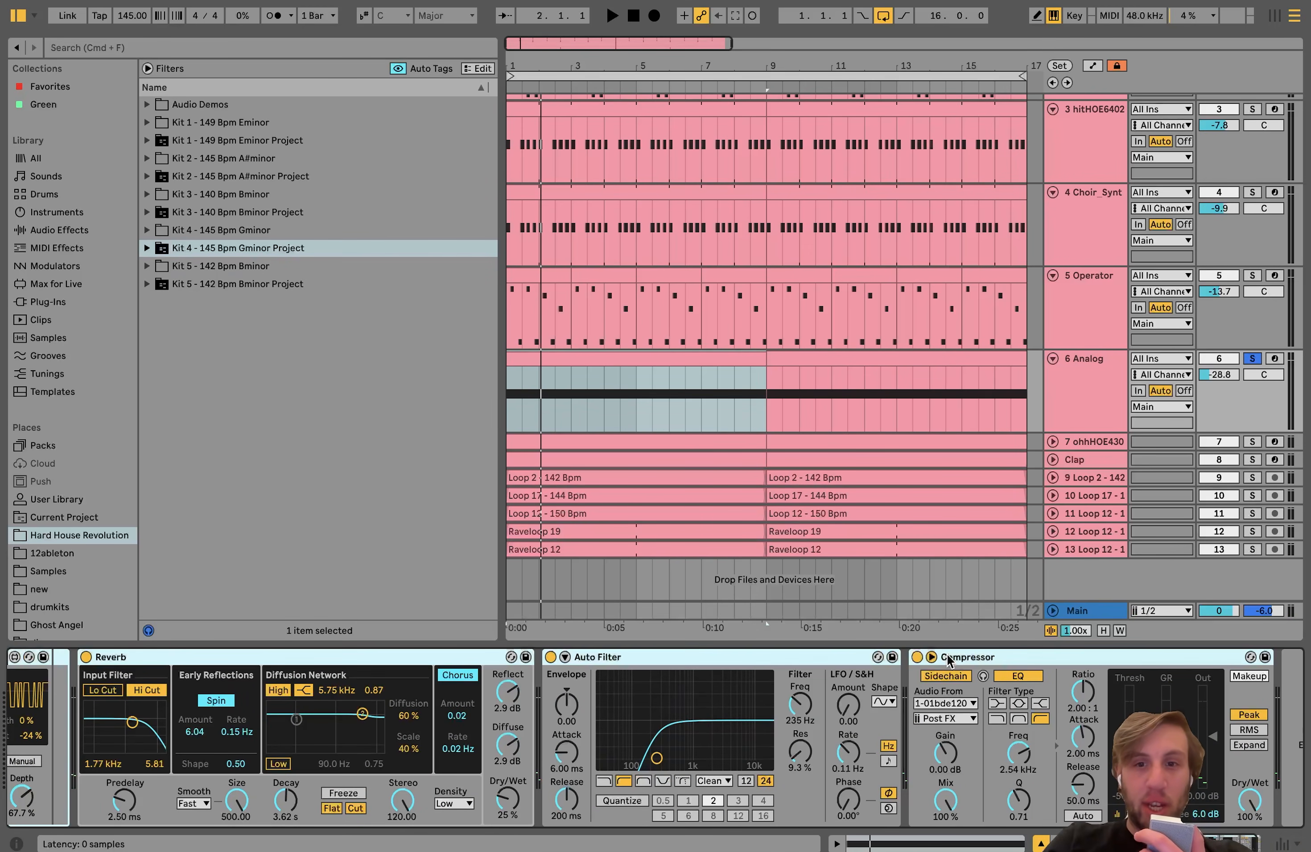
key(space)
scroll(86, 696, left, 20)
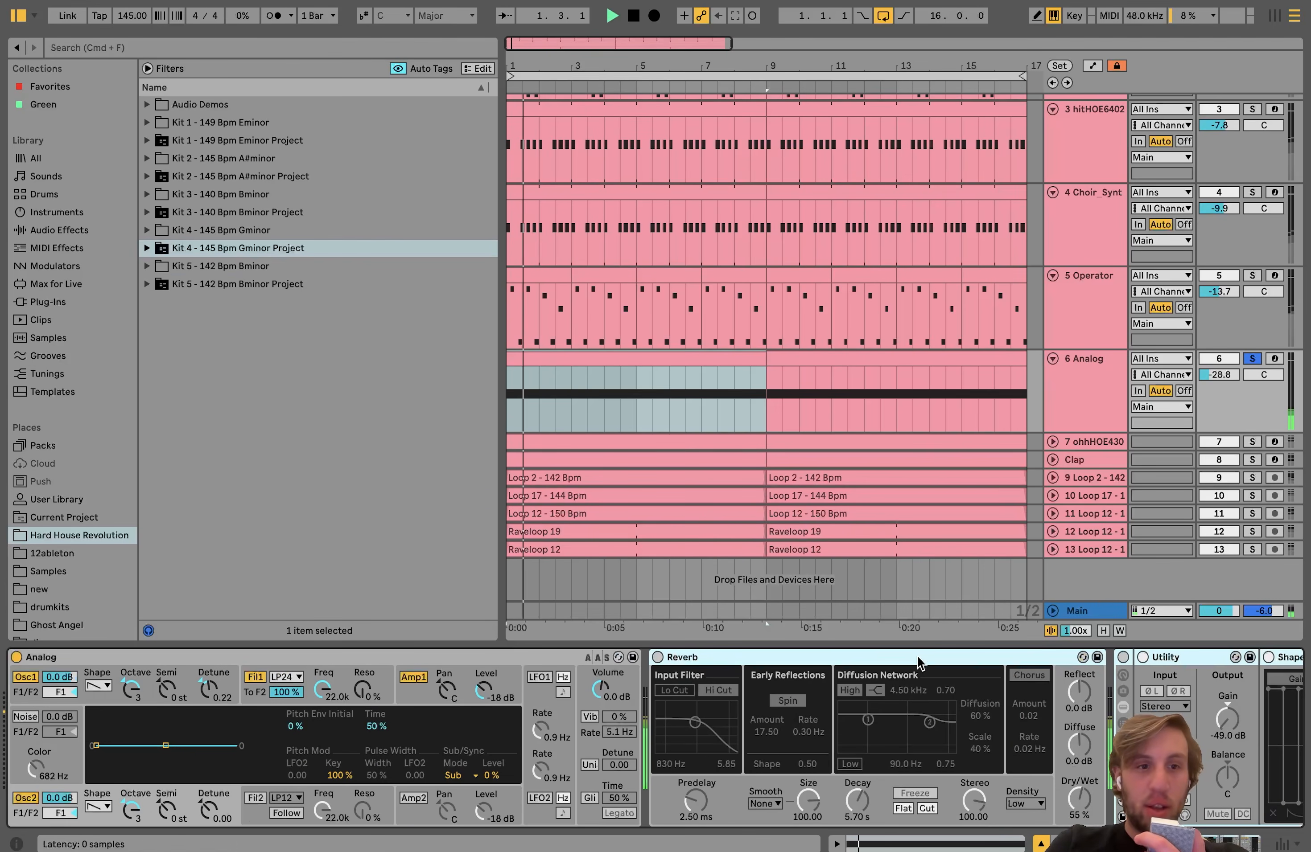
Step: Examine the Analog synth's Osc1 shape and Amp1 envelope settings while auditioning the dry drone
click(94, 686)
click(94, 686)
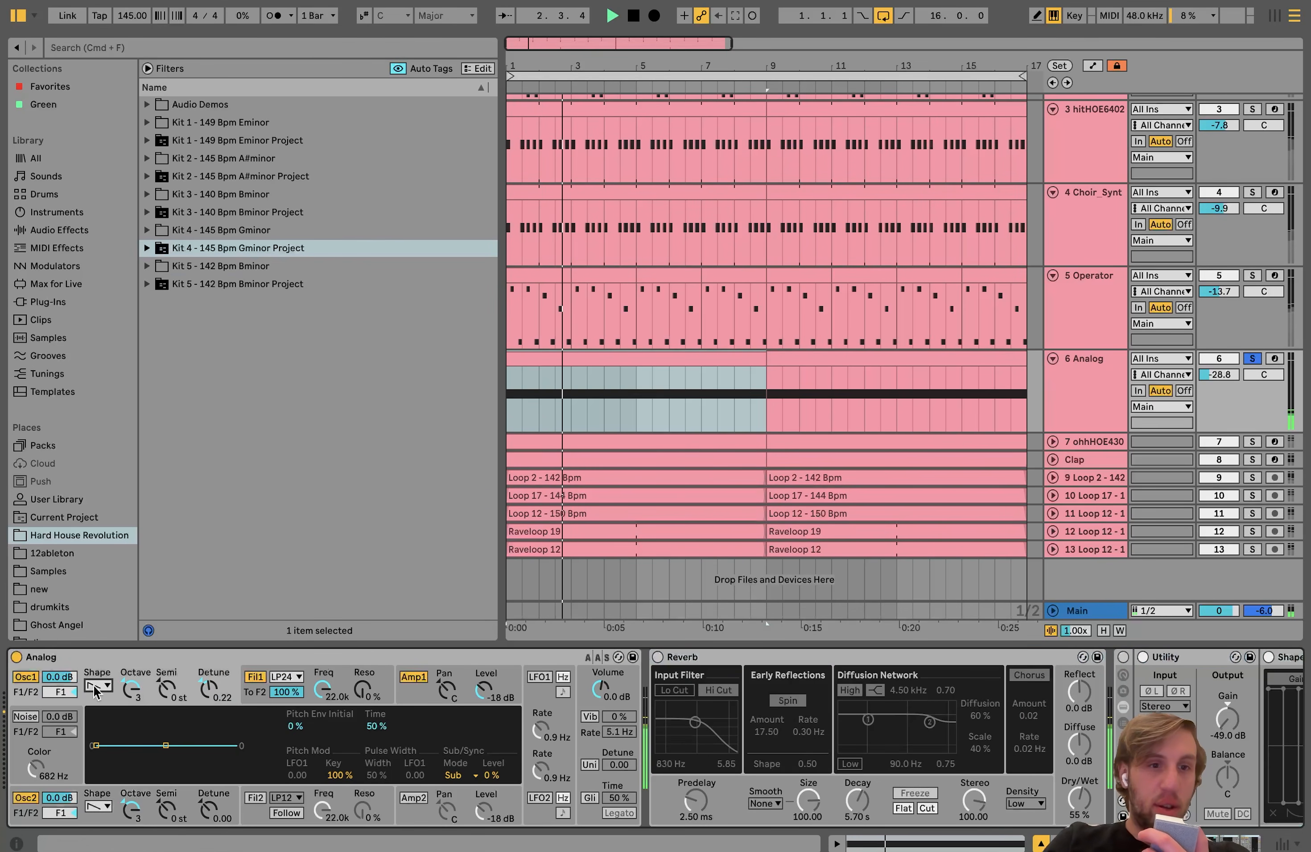
key(space)
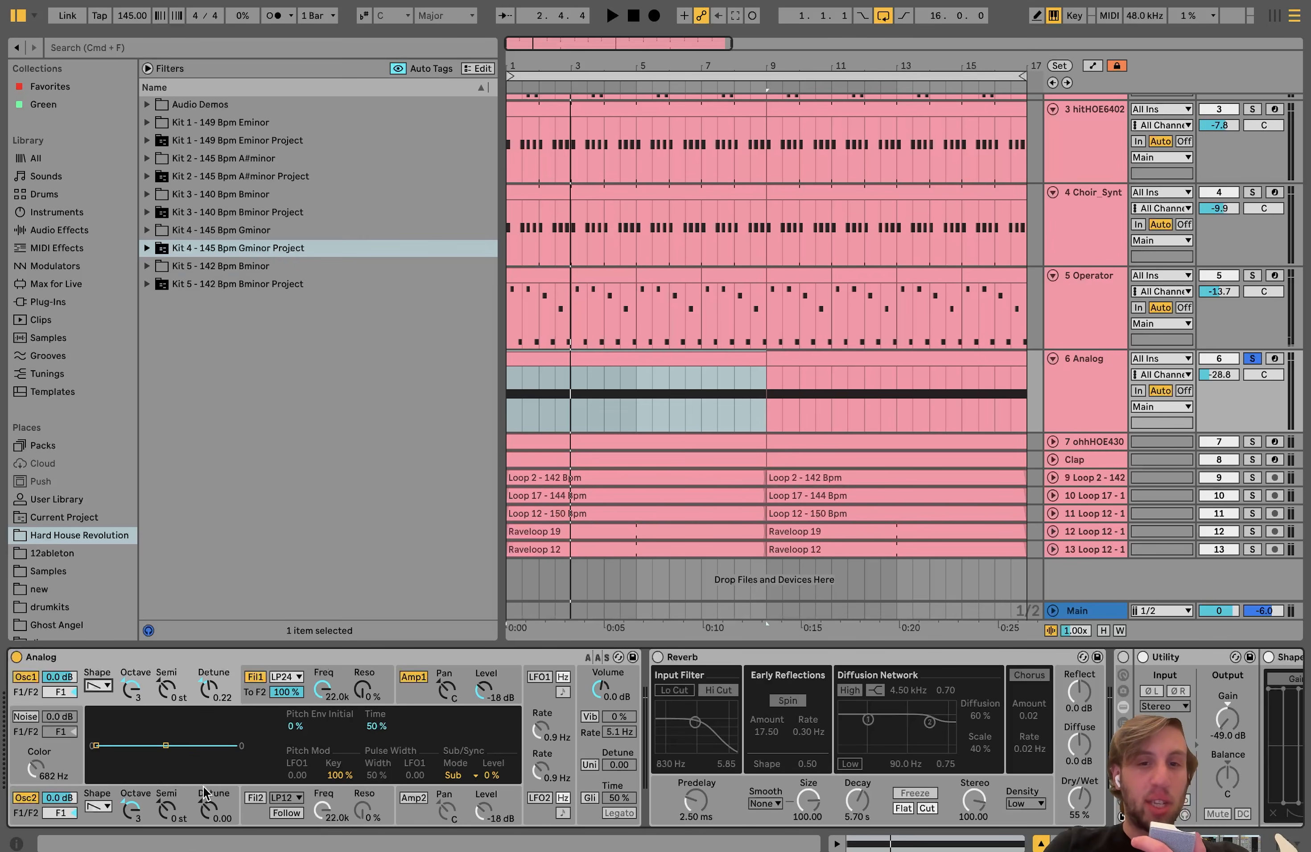
key(space)
click(413, 693)
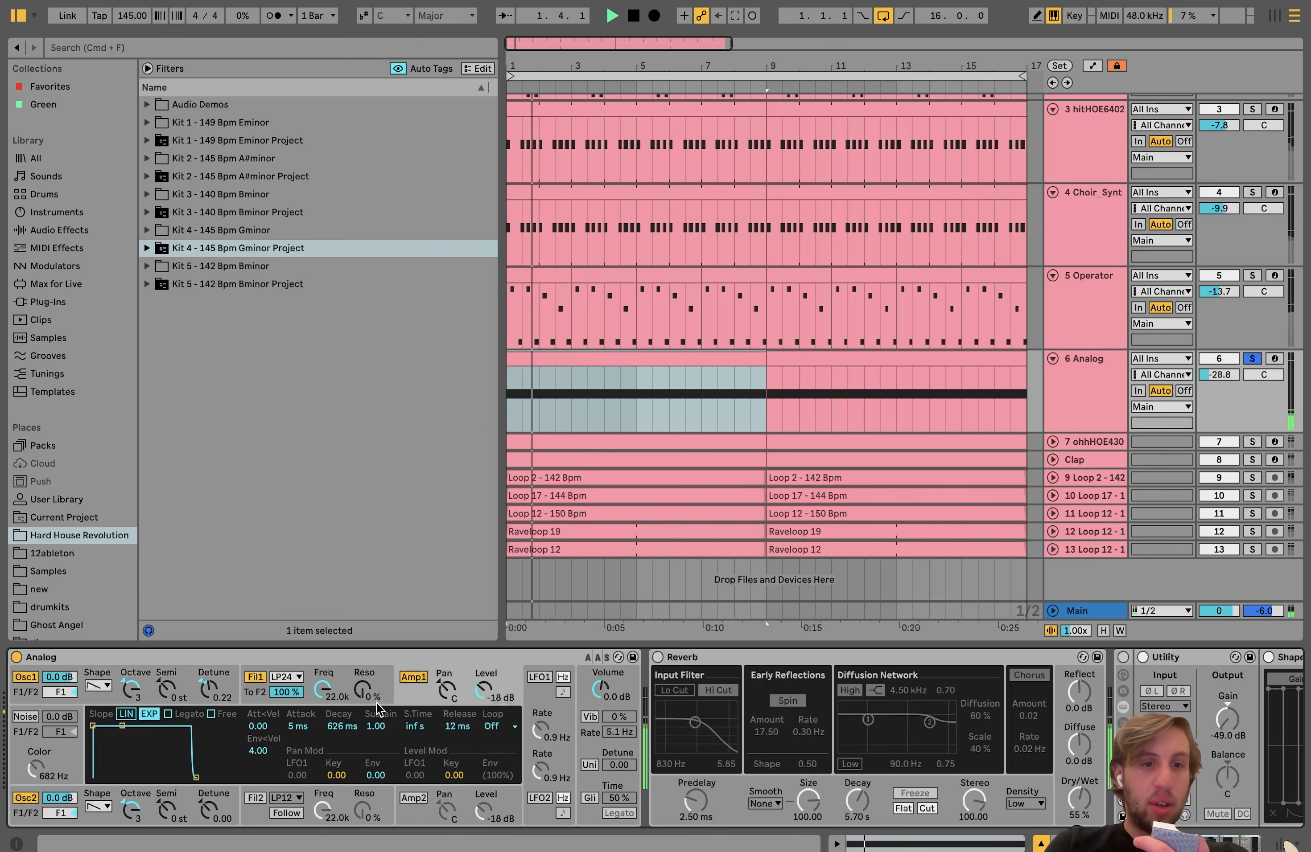
key(space)
Step: Switch the first Reverb on the Analog track back on and play the drone through it
scroll(370, 710, right, 10)
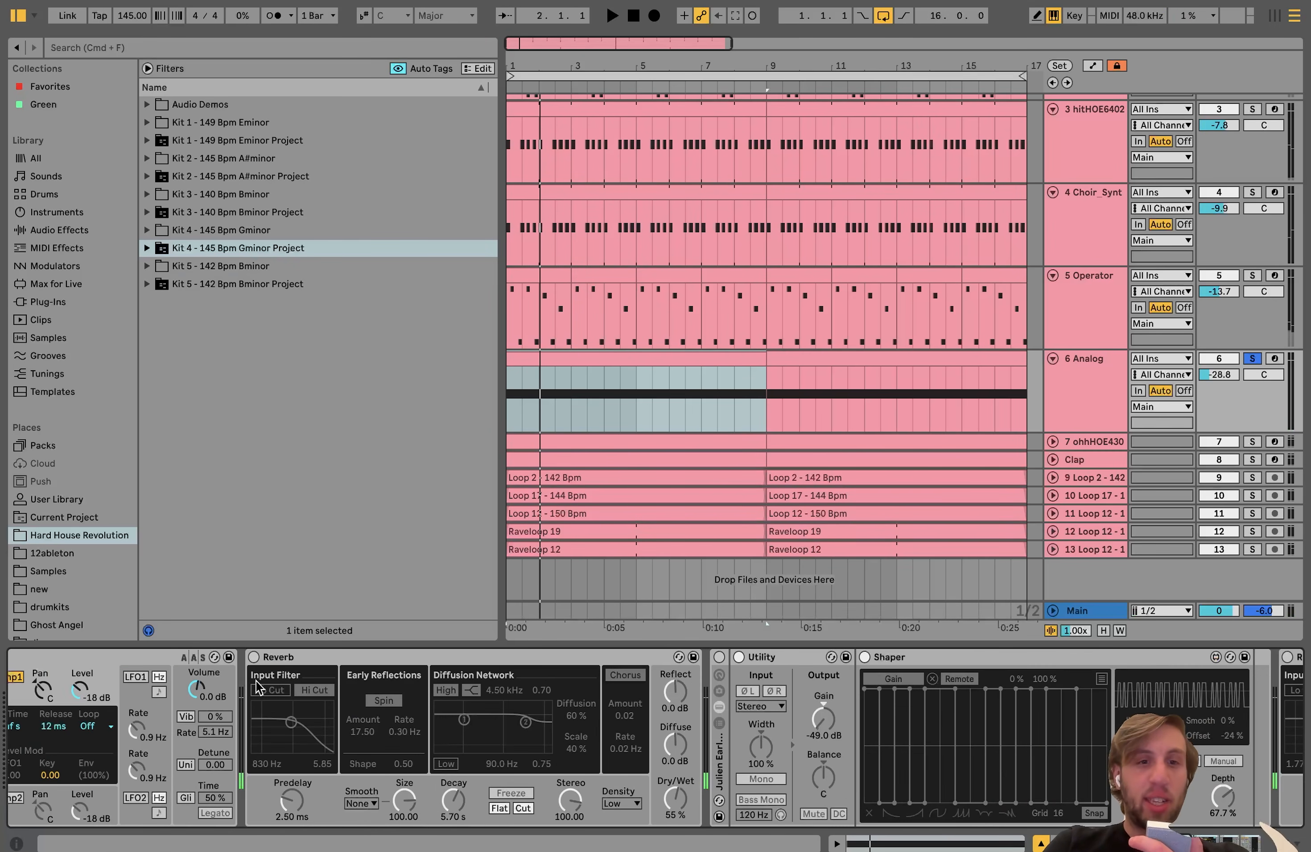
click(254, 657)
key(space)
scroll(421, 671, right, 8)
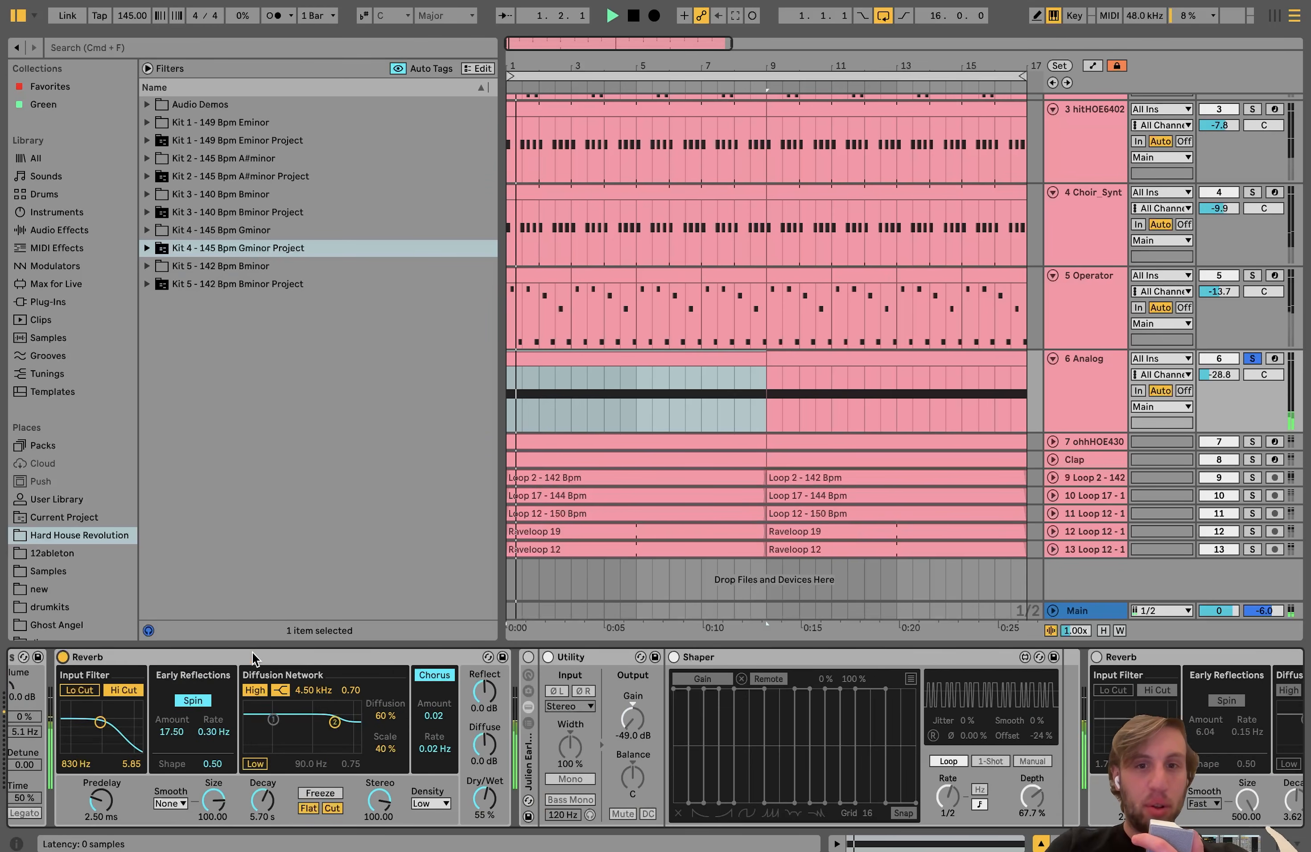
Step: Reactivate the Trancegate rack with its Utility and Shaper, and audition how Shaper modulates the Utility's Gain
click(471, 657)
scroll(473, 660, right, 6)
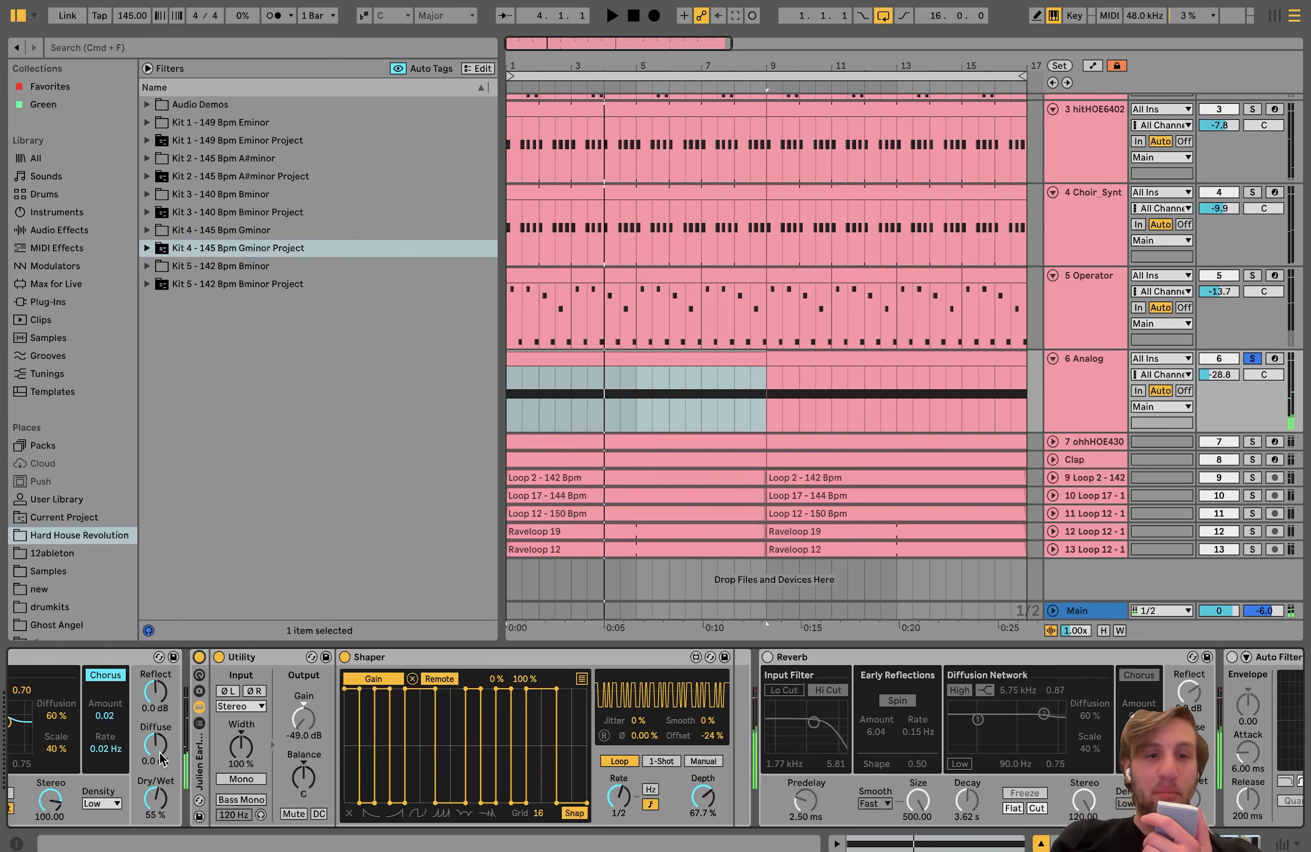
click(365, 676)
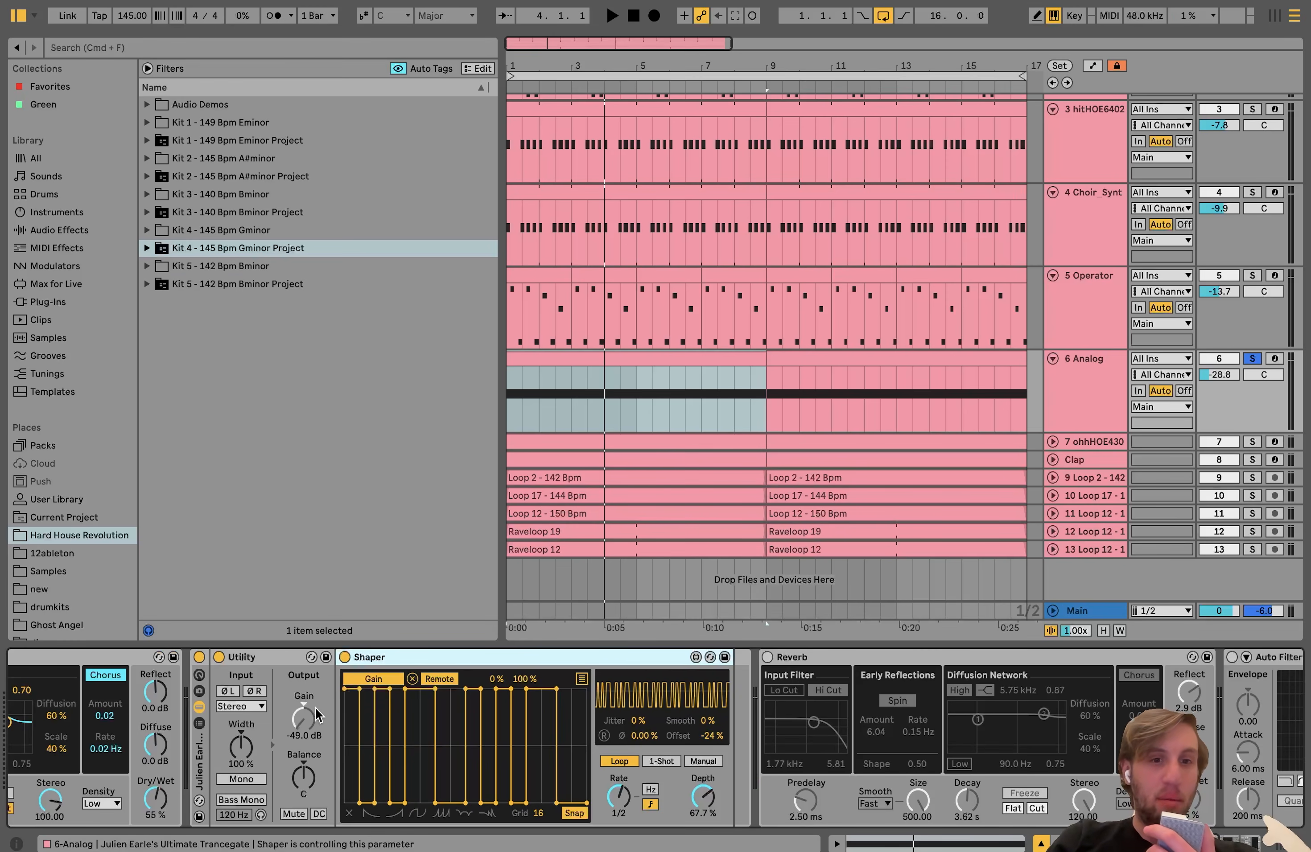
key(space)
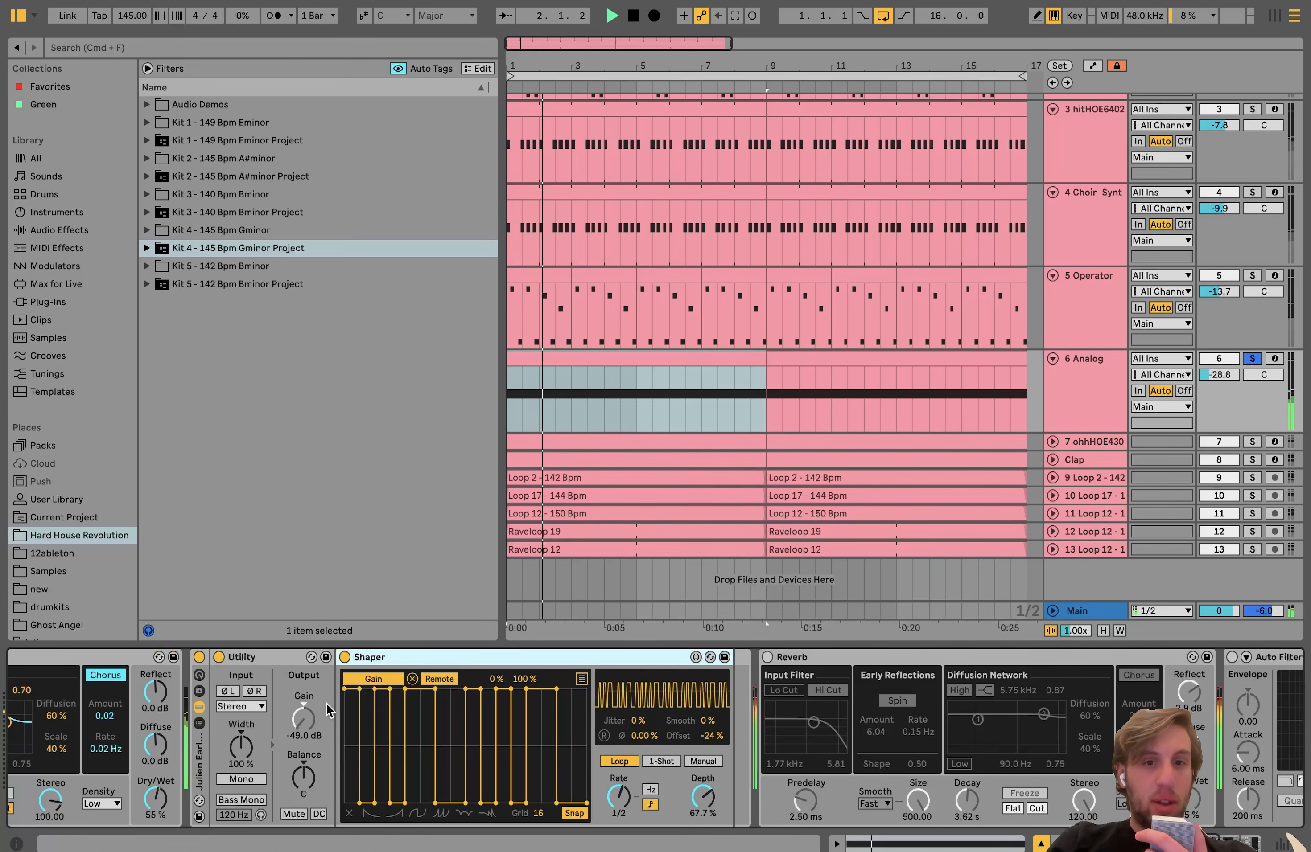
key(space)
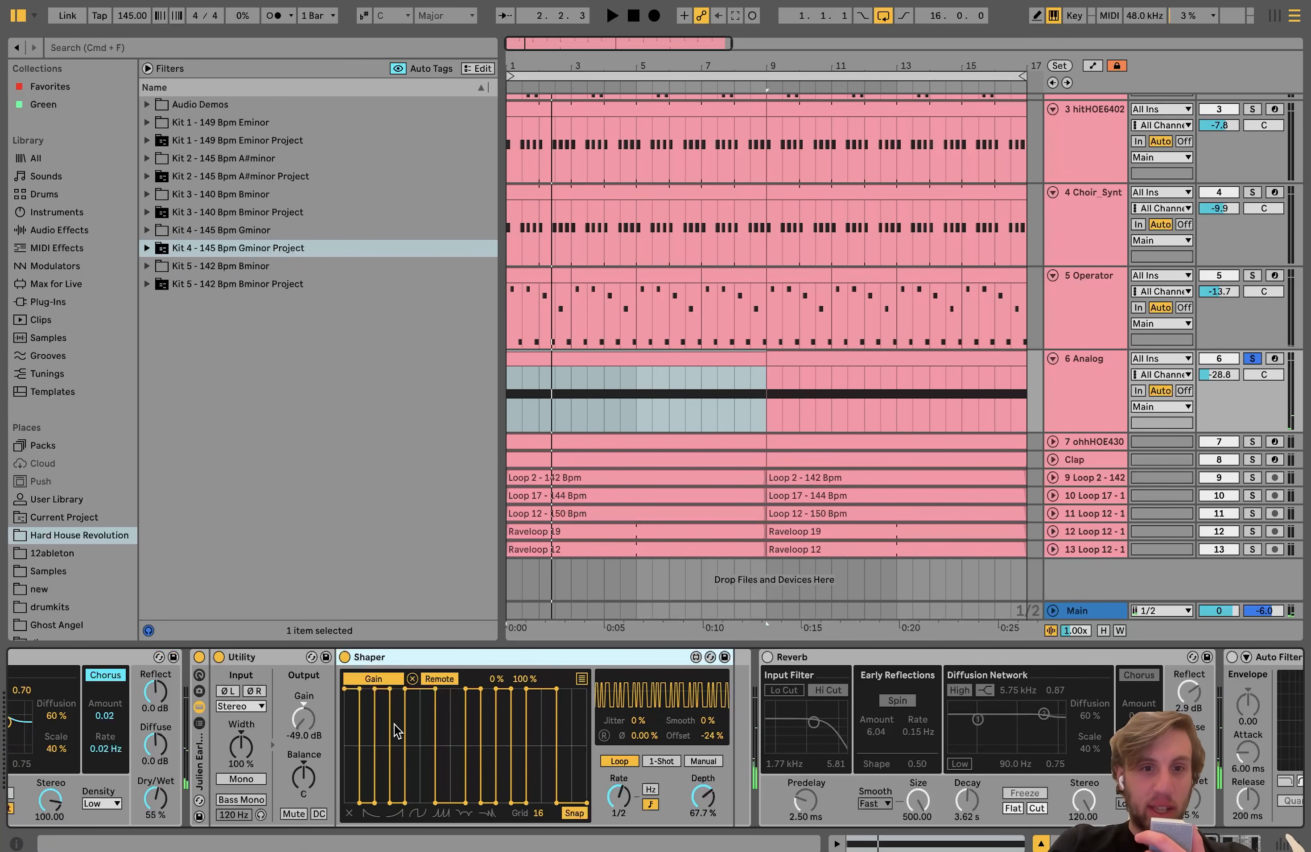
key(space)
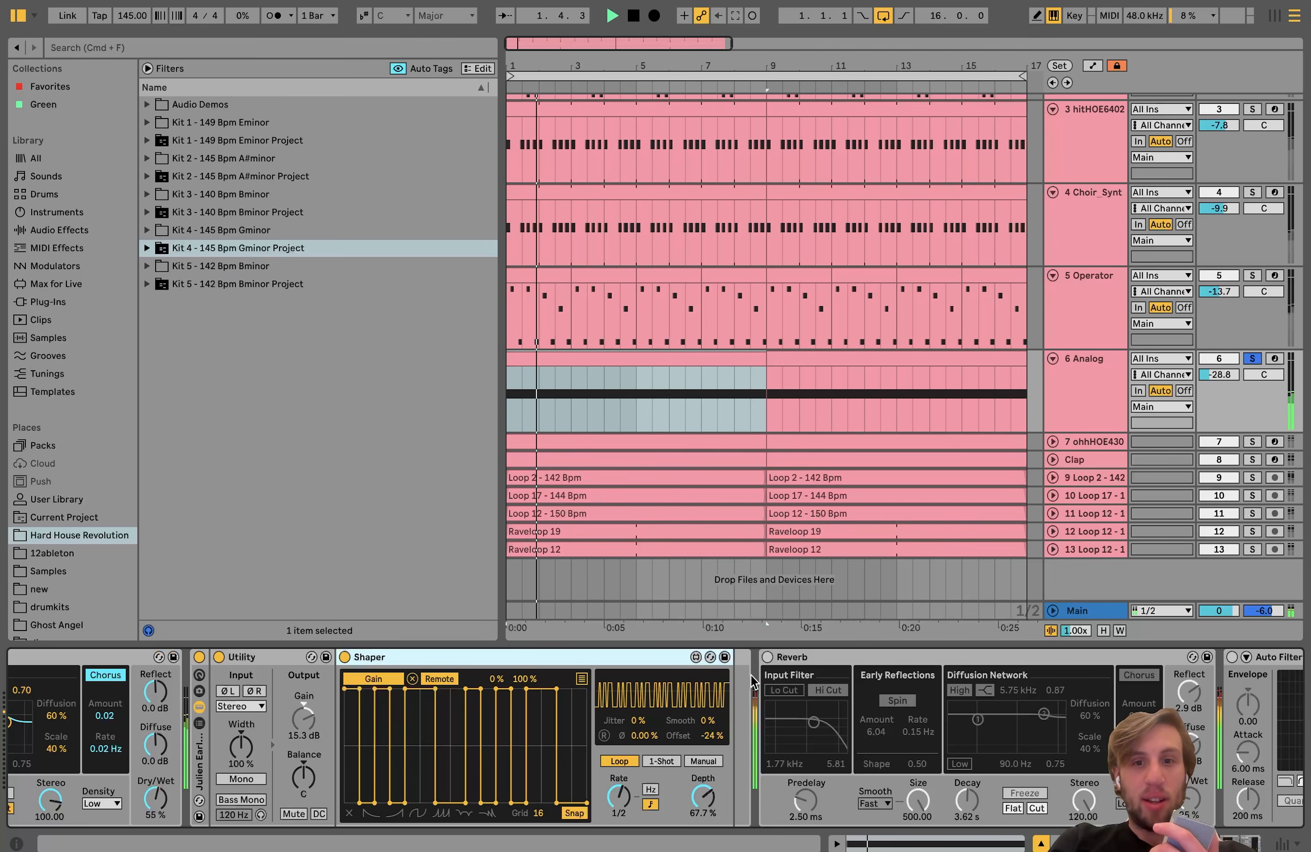
Step: Reactivate the second Reverb, the Auto Filter and the sidechained Compressor on the Analog track while auditioning the sound
scroll(753, 682, right, 10)
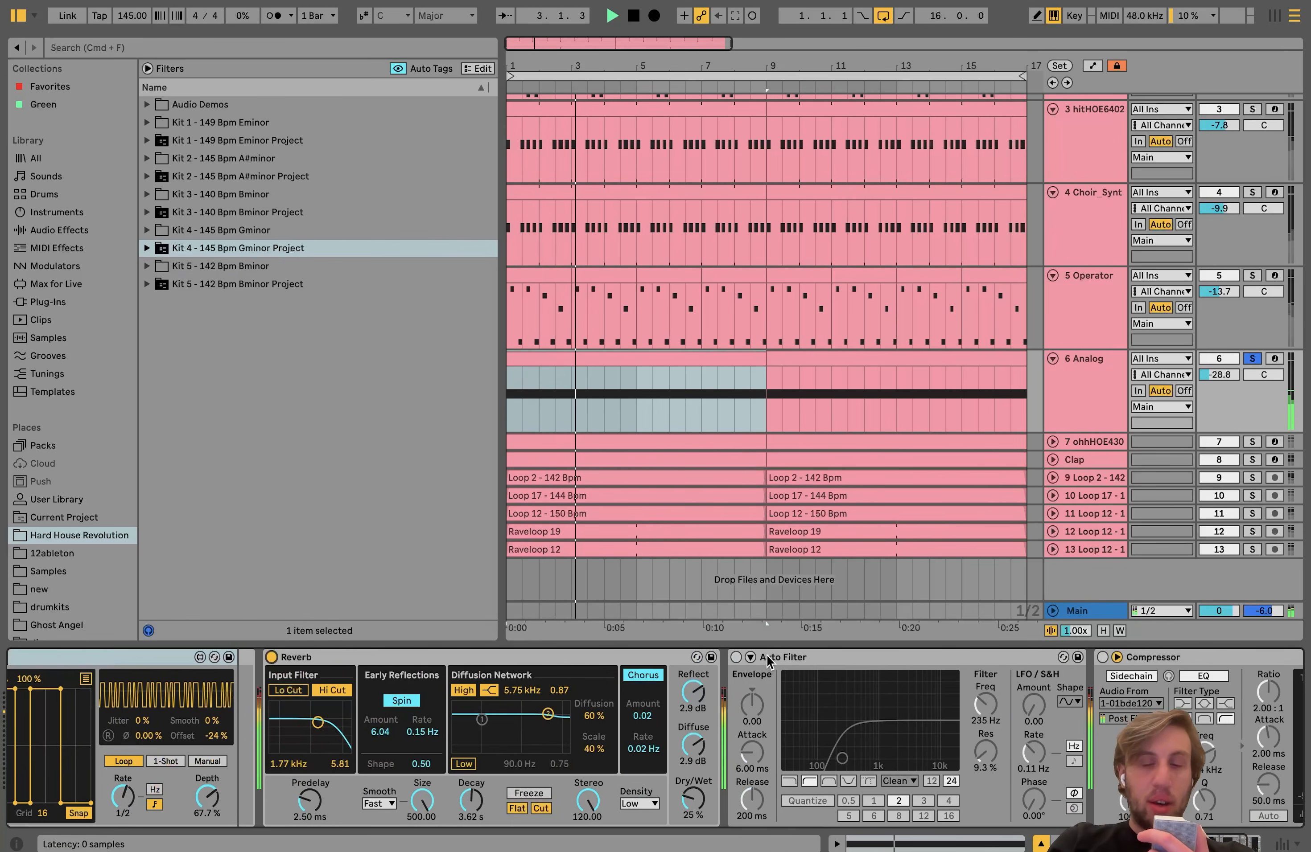
scroll(741, 659, right, 5)
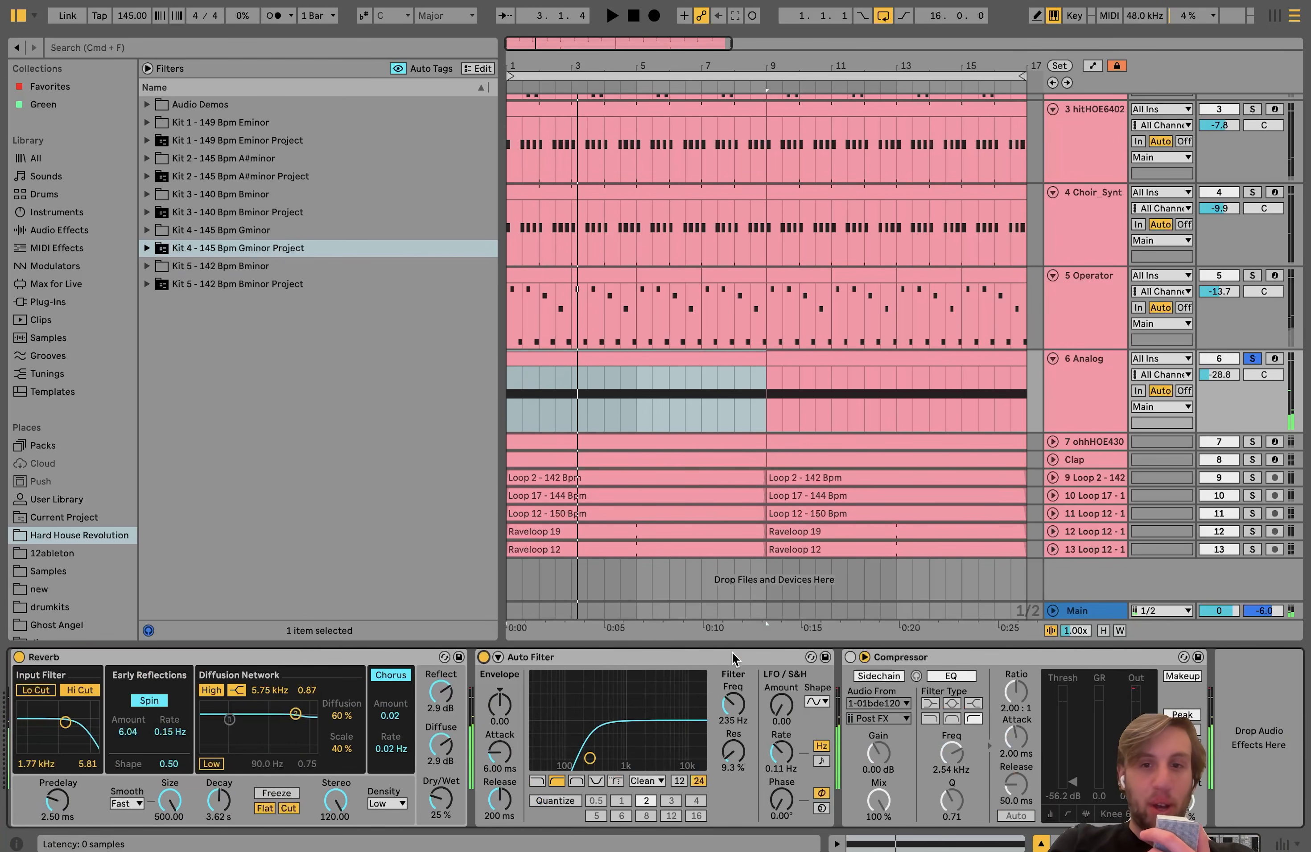
click(850, 657)
key(space)
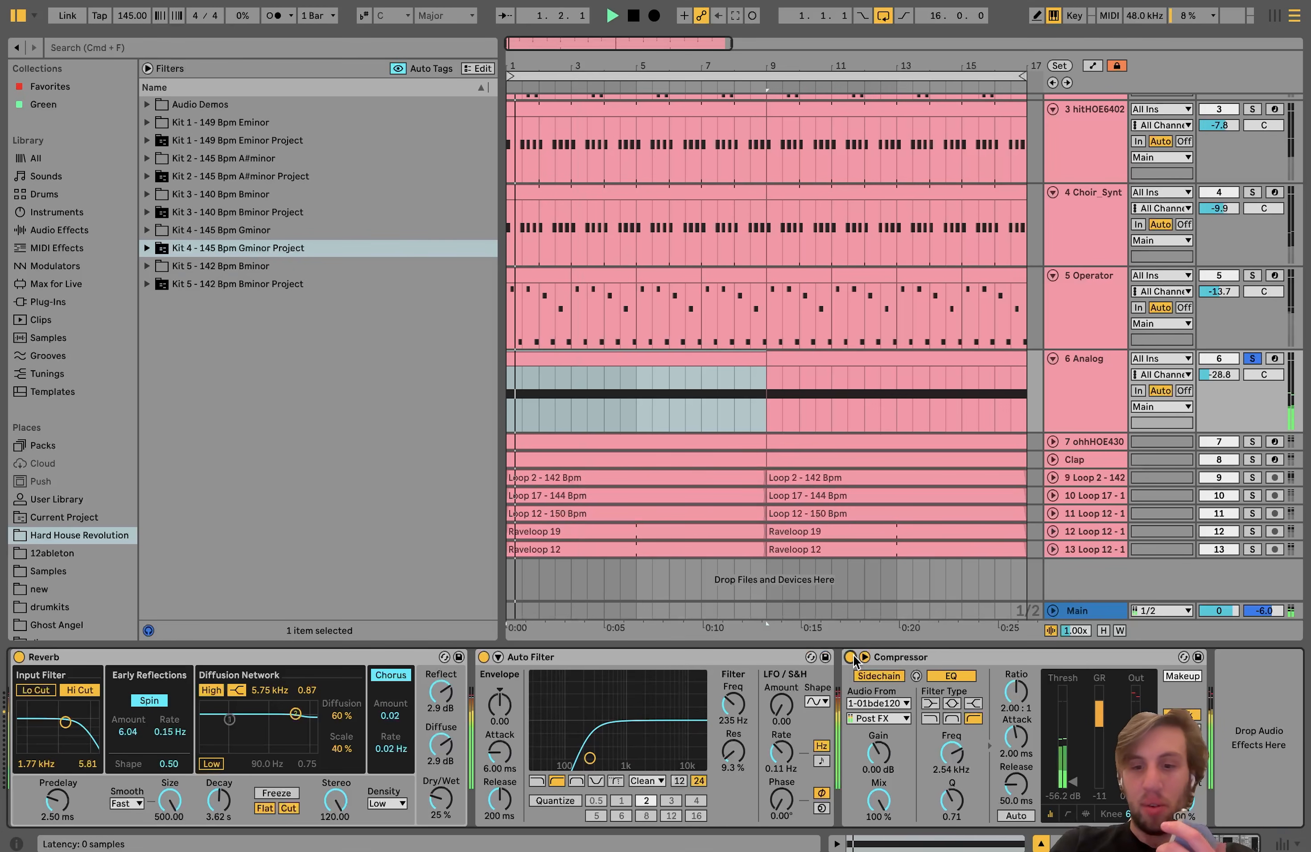
Step: Take the Analog track out of solo, play the full arrangement, and look back over the track's effects
click(1250, 358)
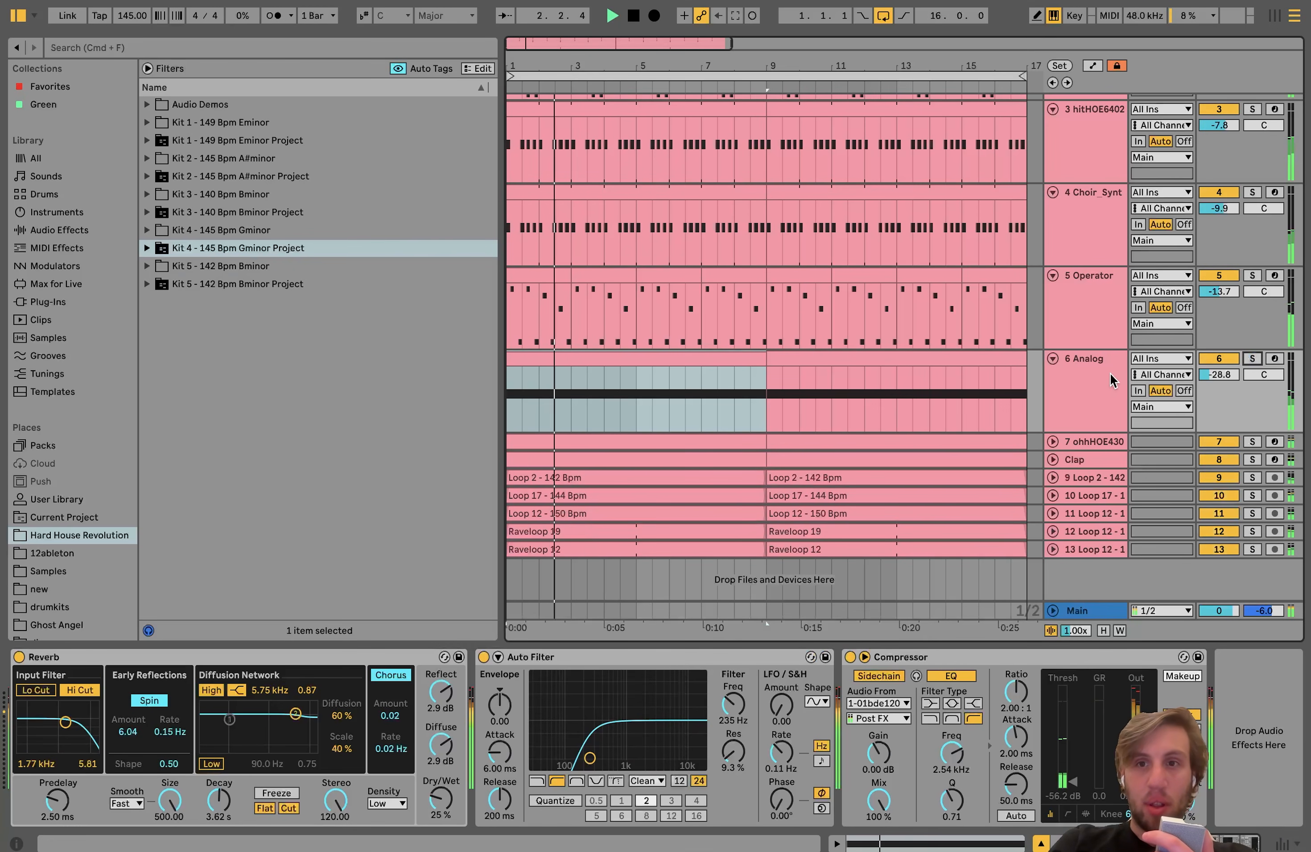
click(1097, 376)
key(space)
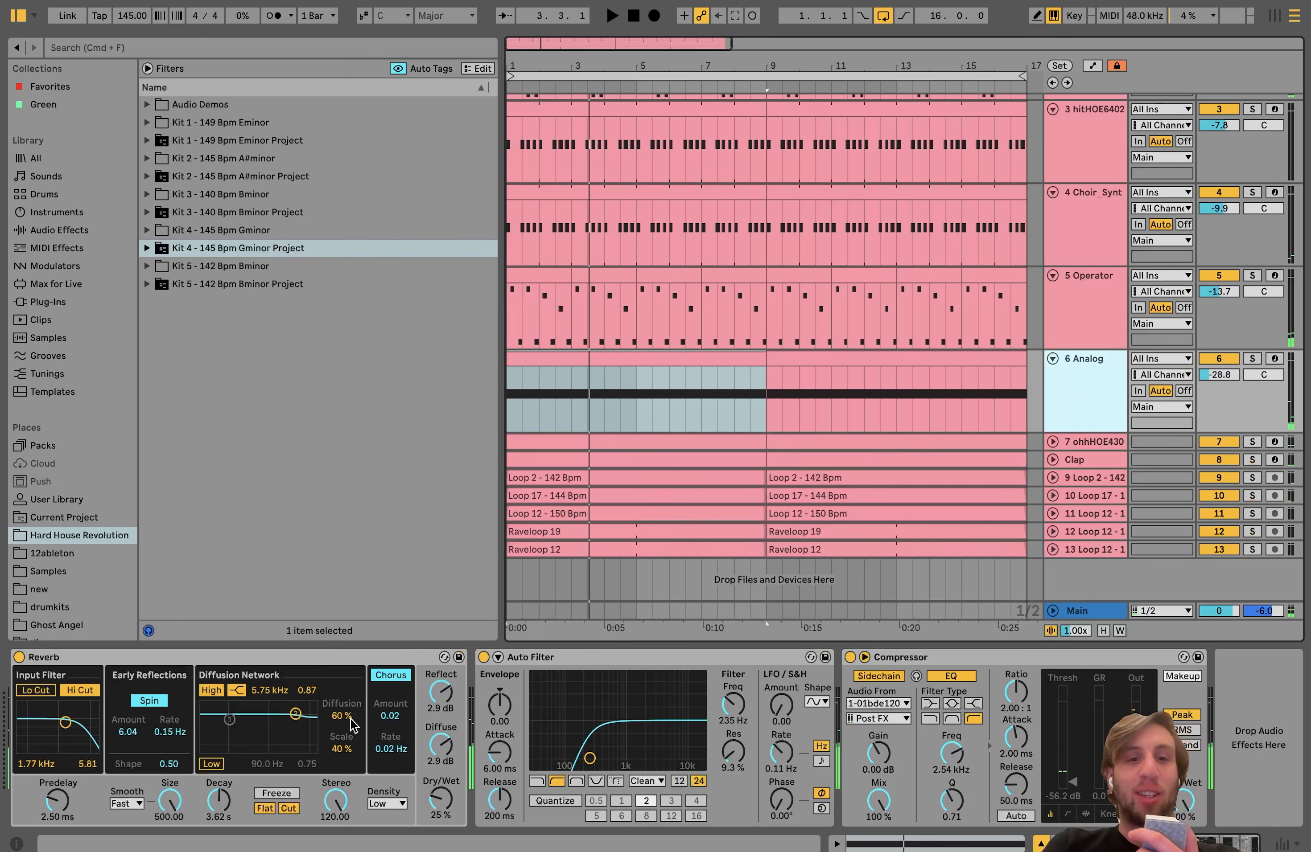
scroll(271, 775, left, 5)
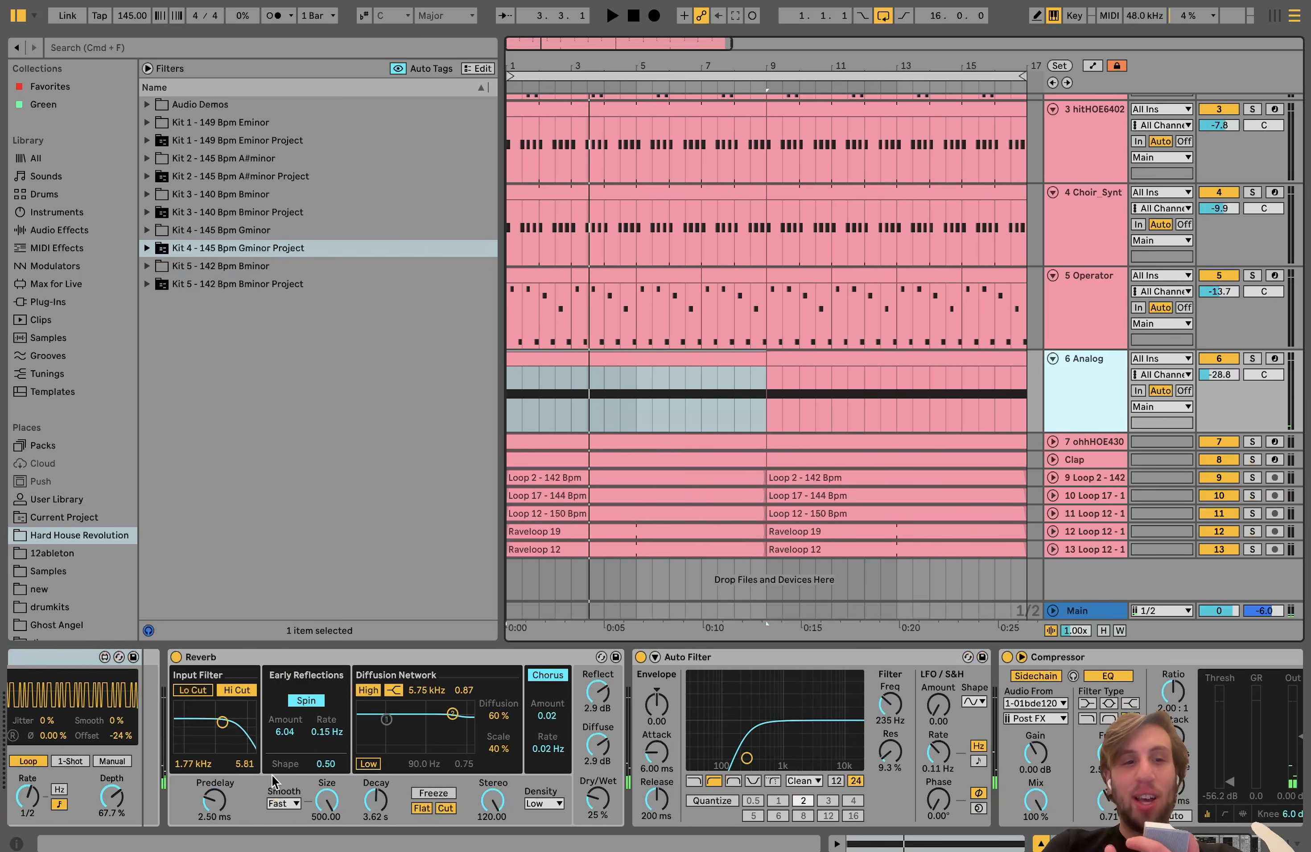
scroll(271, 775, left, 10)
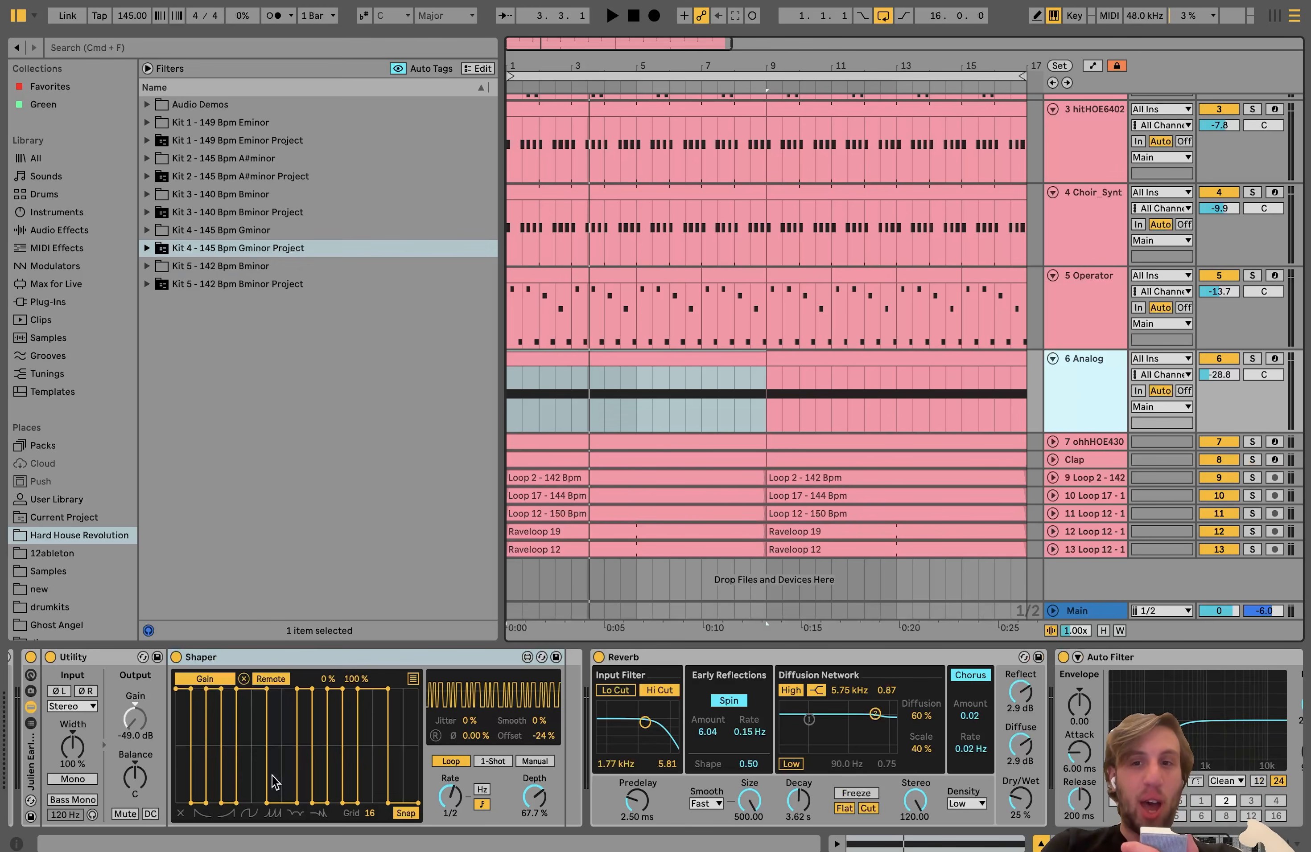
Step: Solo the ohhHOE430 and Clap tracks together, play them, and expand both tracks to show their note patterns
click(946, 458)
click(1074, 442)
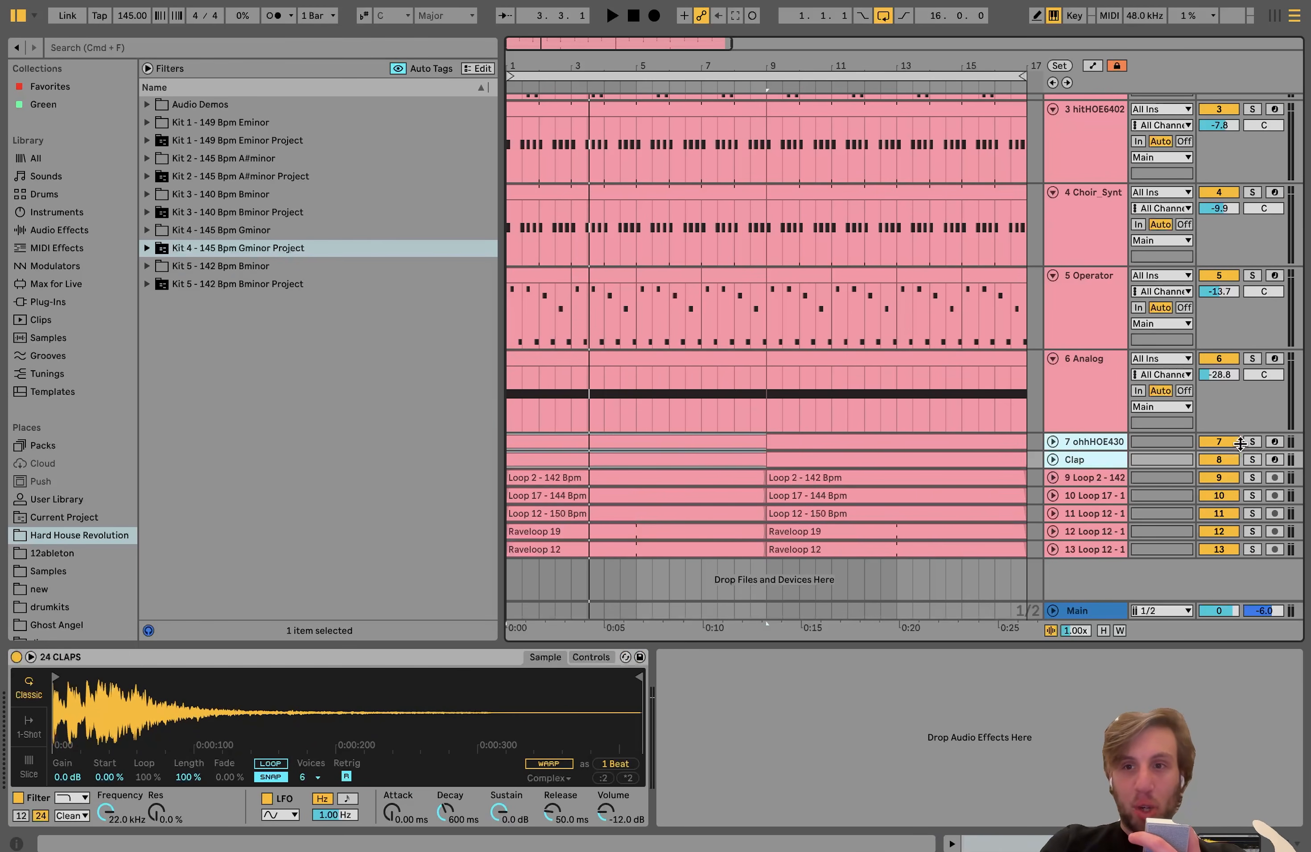
click(1252, 442)
key(space)
click(1053, 441)
scroll(1052, 437, down, 3)
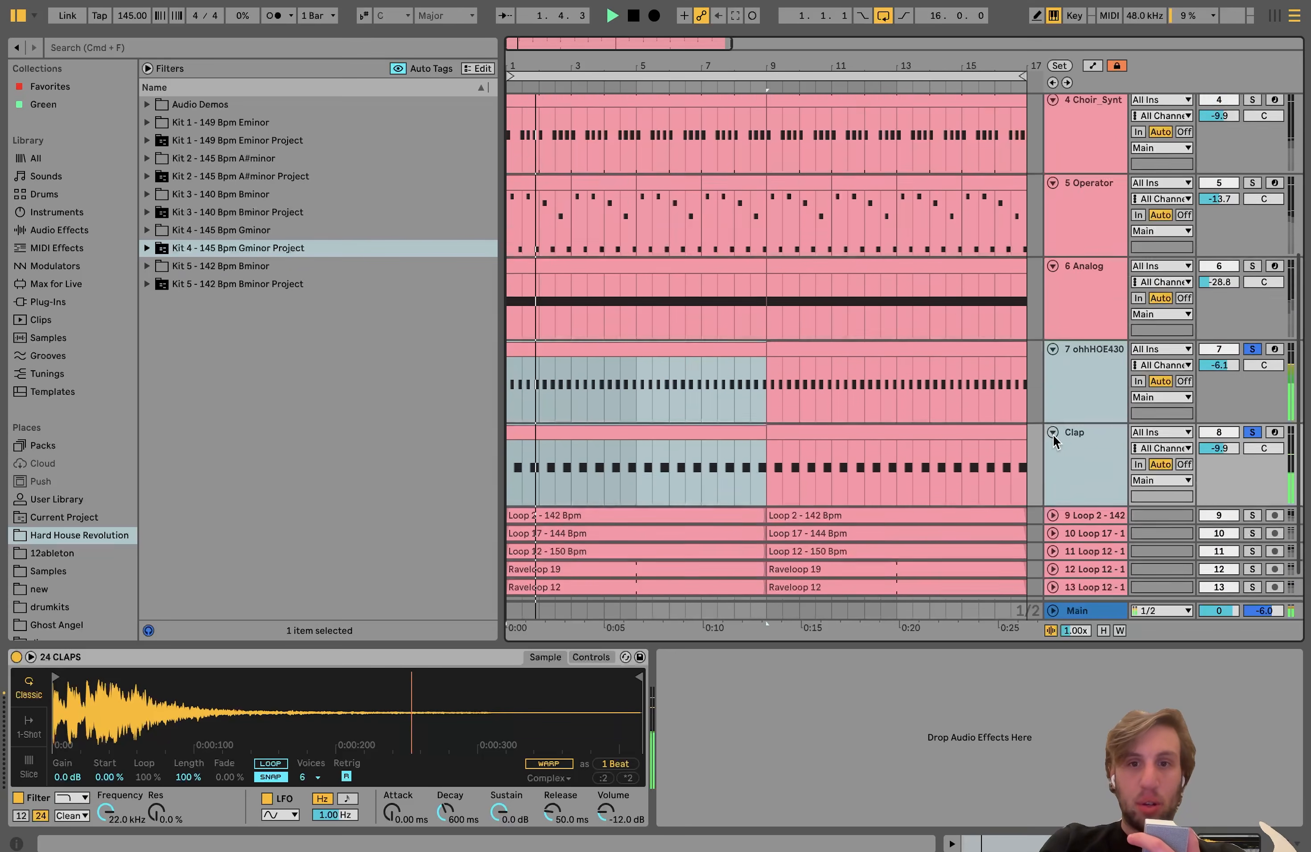
scroll(1053, 433, down, 1)
click(1095, 346)
Step: Add the Instrument and 01bde120 tracks to the hat and clap solo and play them together
scroll(1082, 346, up, 5)
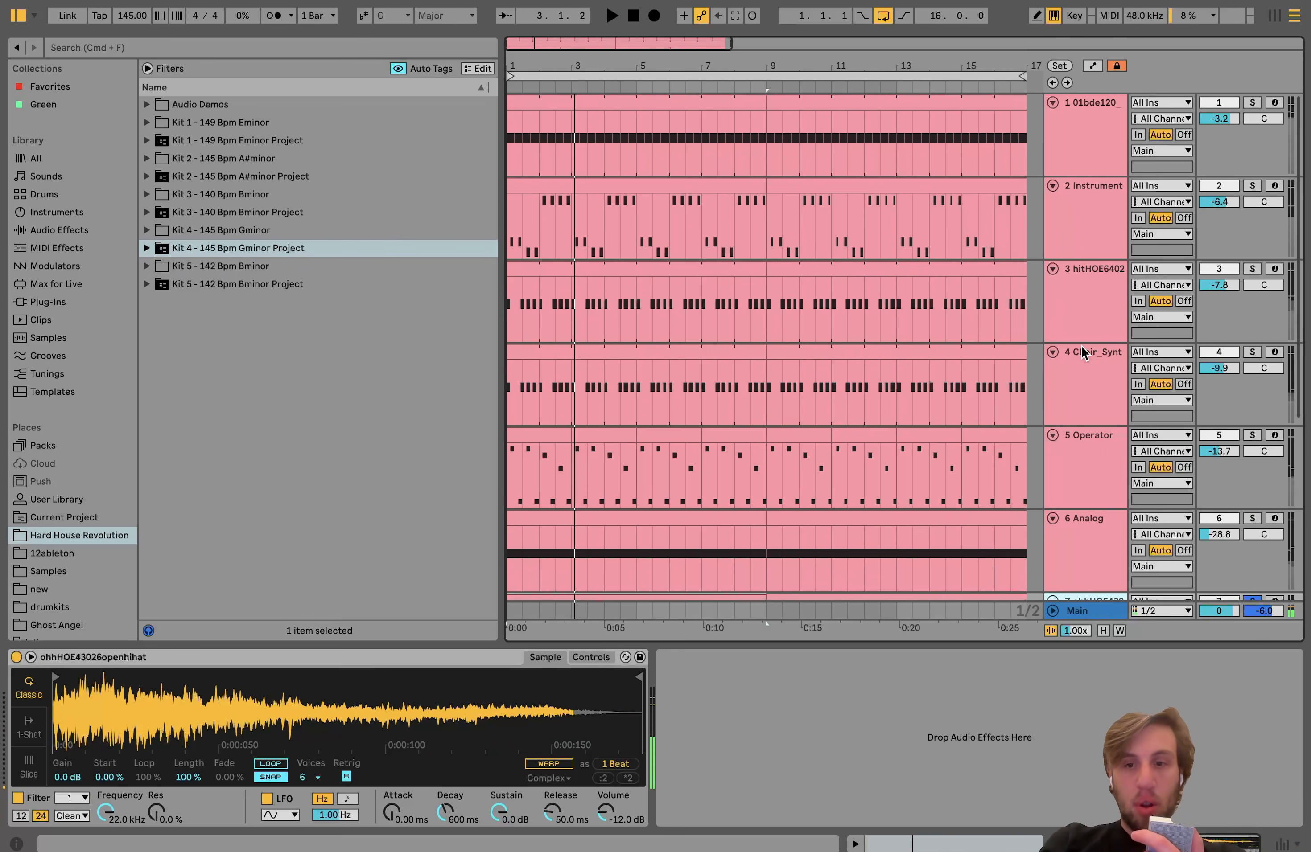
click(1252, 185)
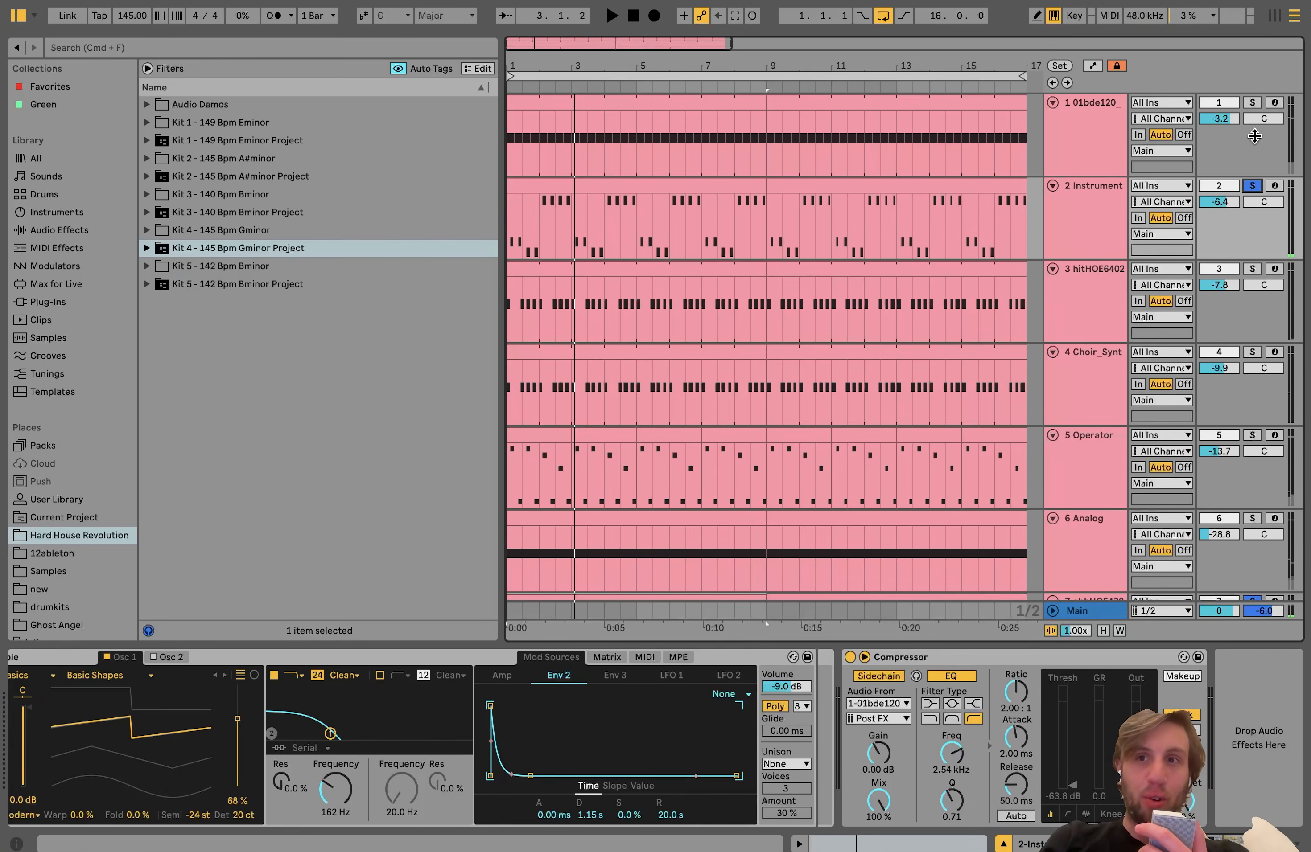
click(1252, 102)
key(space)
Step: Examine the samples loaded on the ohhHOE430 and Clap tracks while they play with the kick and bass
scroll(1249, 138, down, 5)
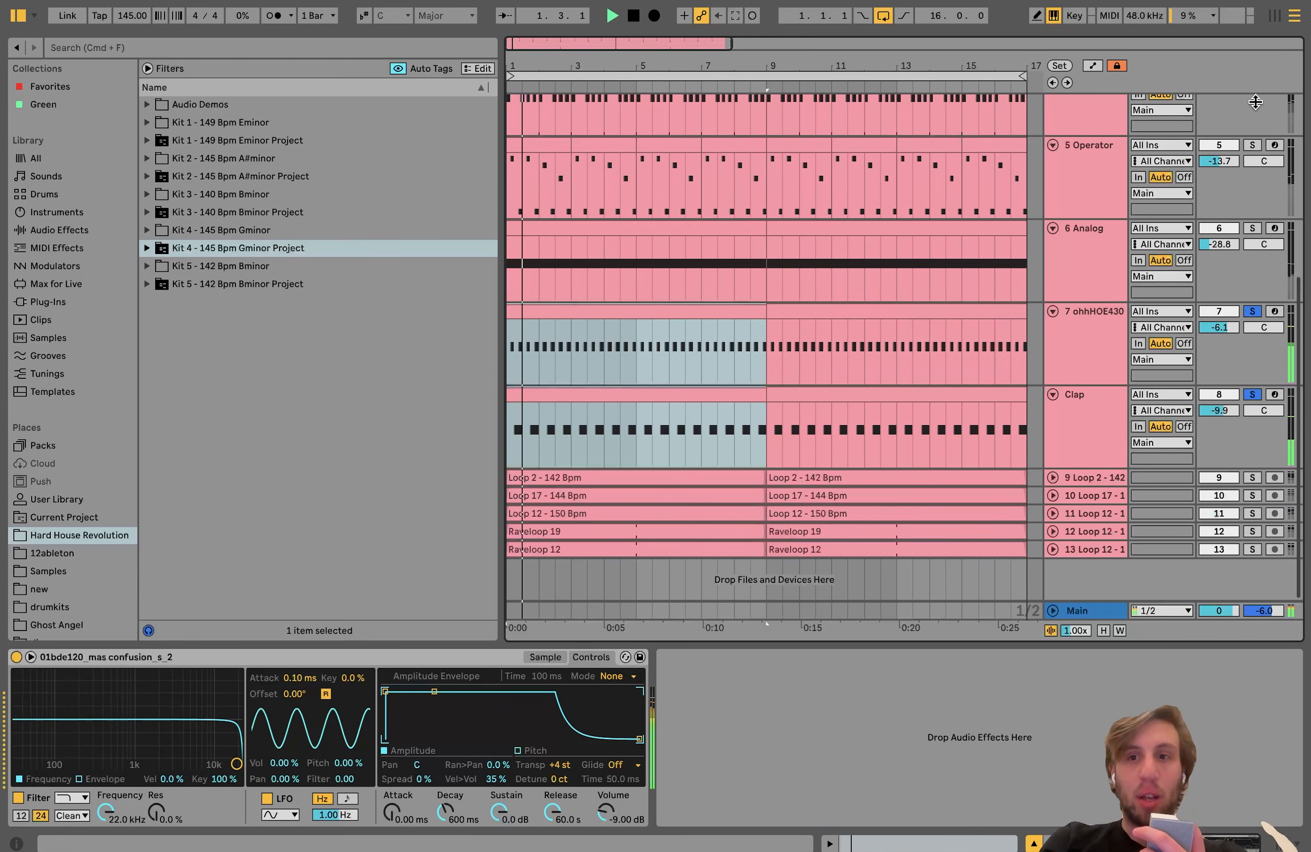
click(1109, 393)
click(1095, 360)
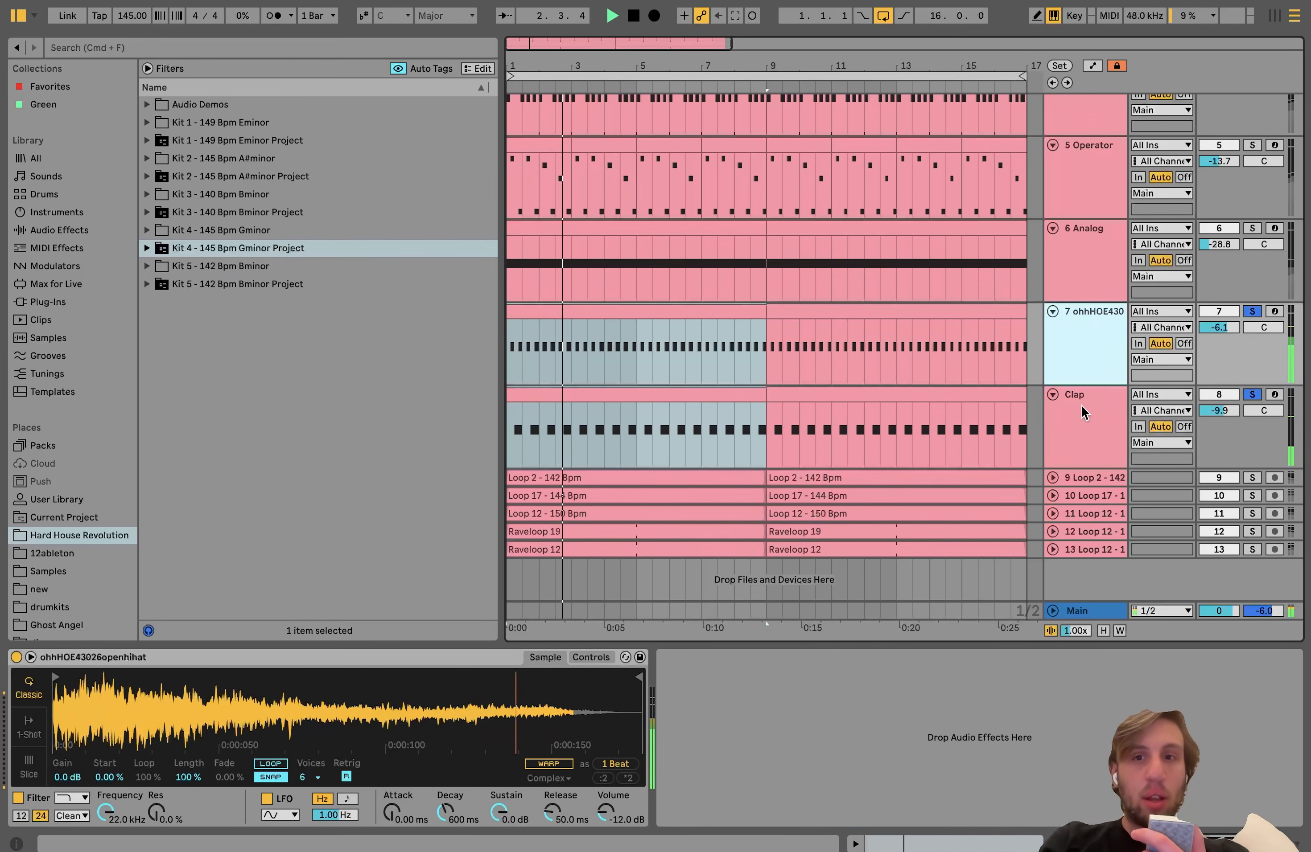
click(1082, 406)
click(1096, 310)
click(1079, 388)
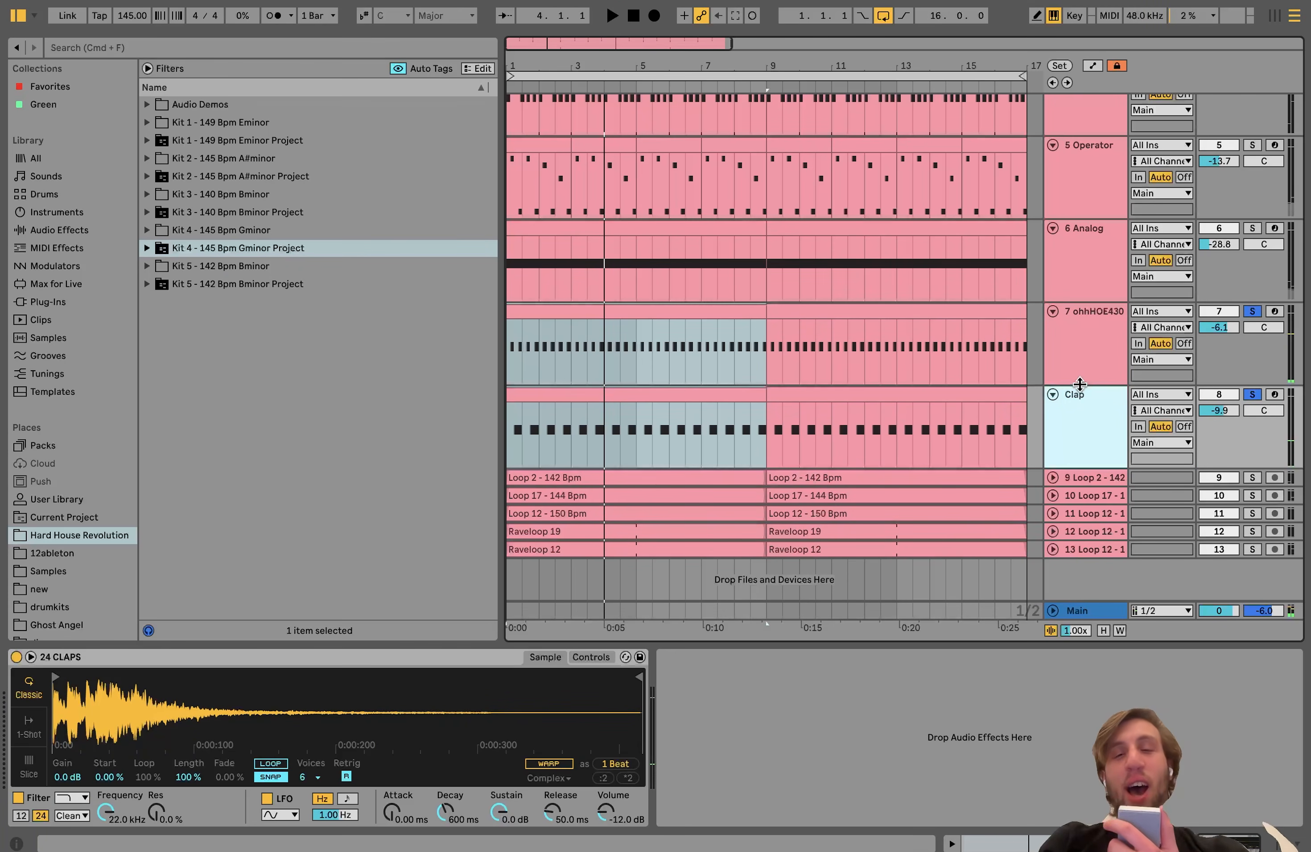
scroll(1082, 368, up, 5)
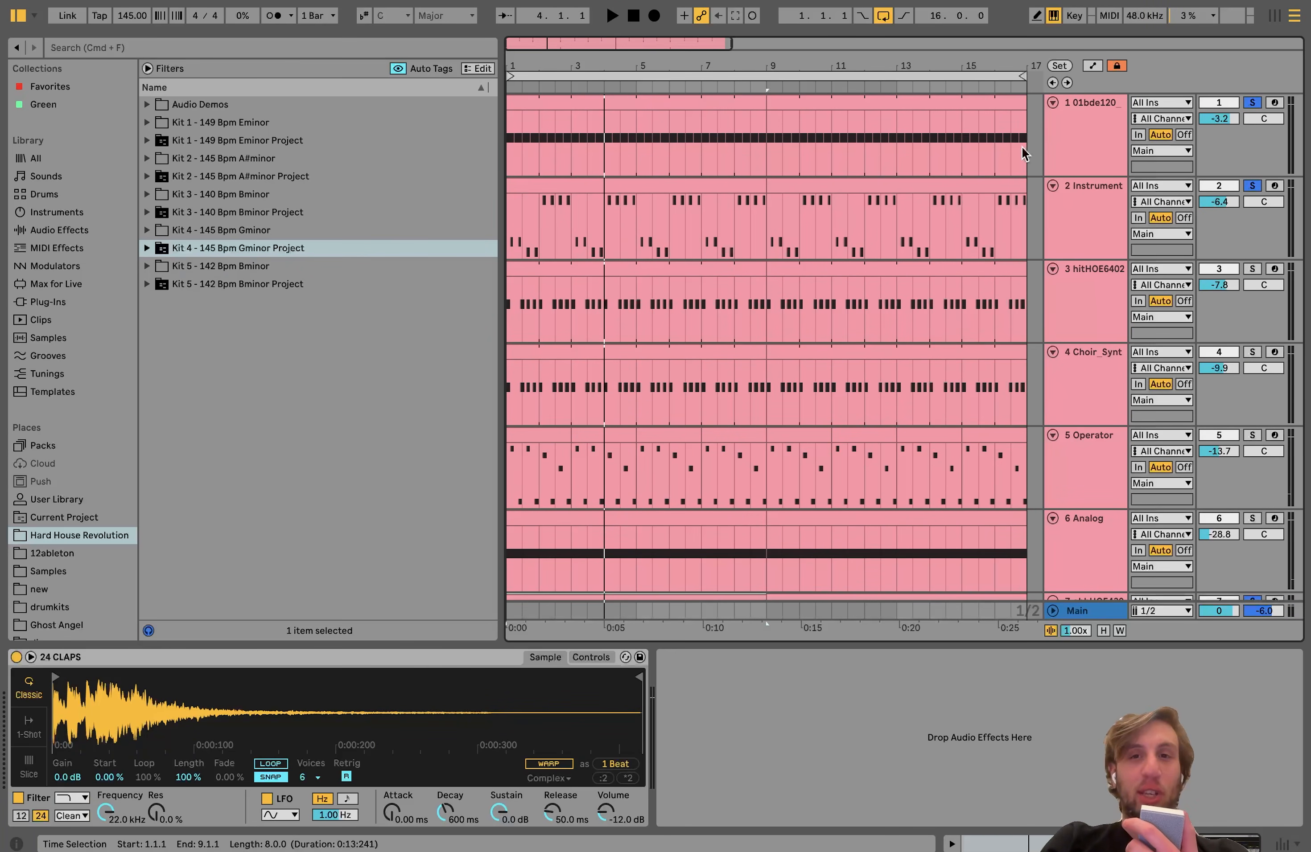
scroll(1087, 208, down, 5)
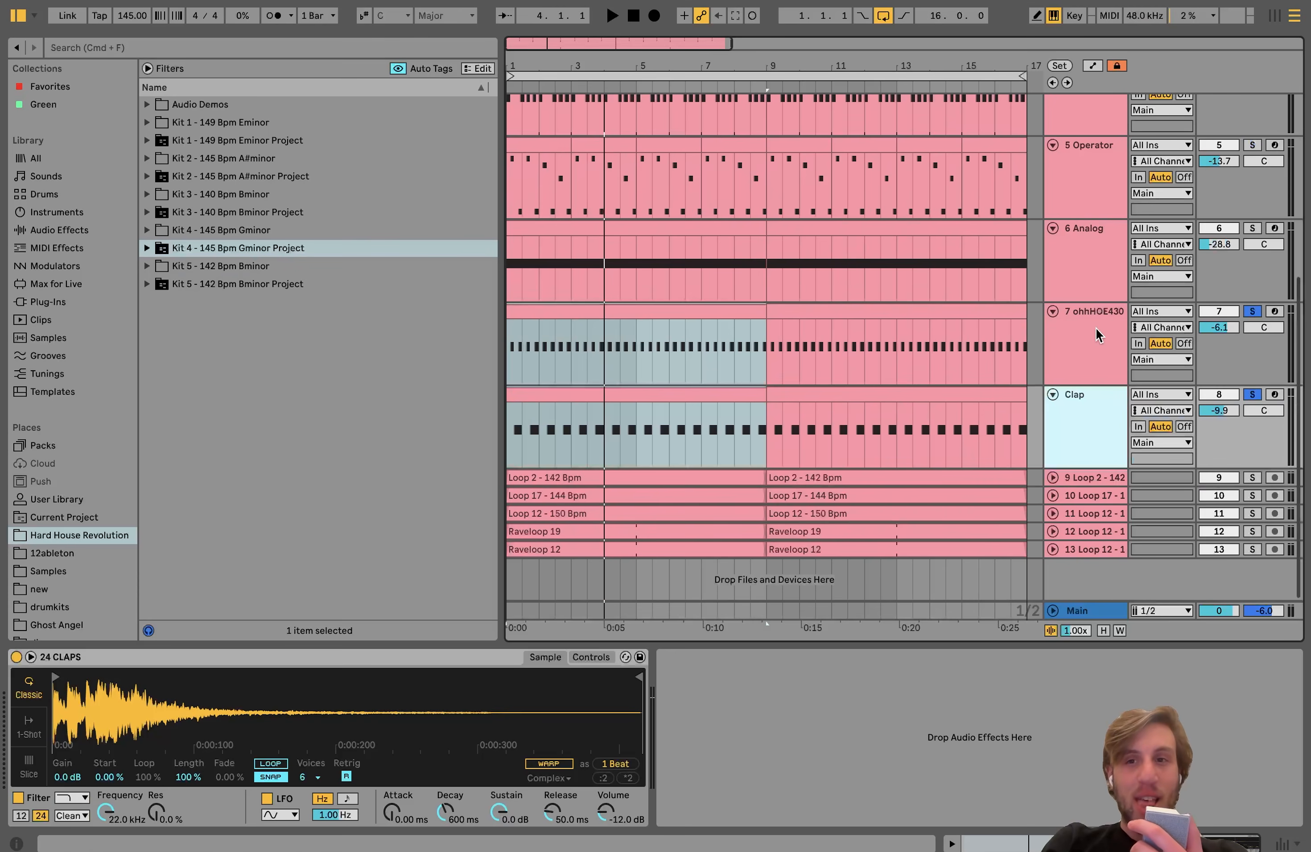
Step: Add the Analog and Operator tracks to the hat and clap solo and play them together
key(space)
scroll(1096, 328, up, 1)
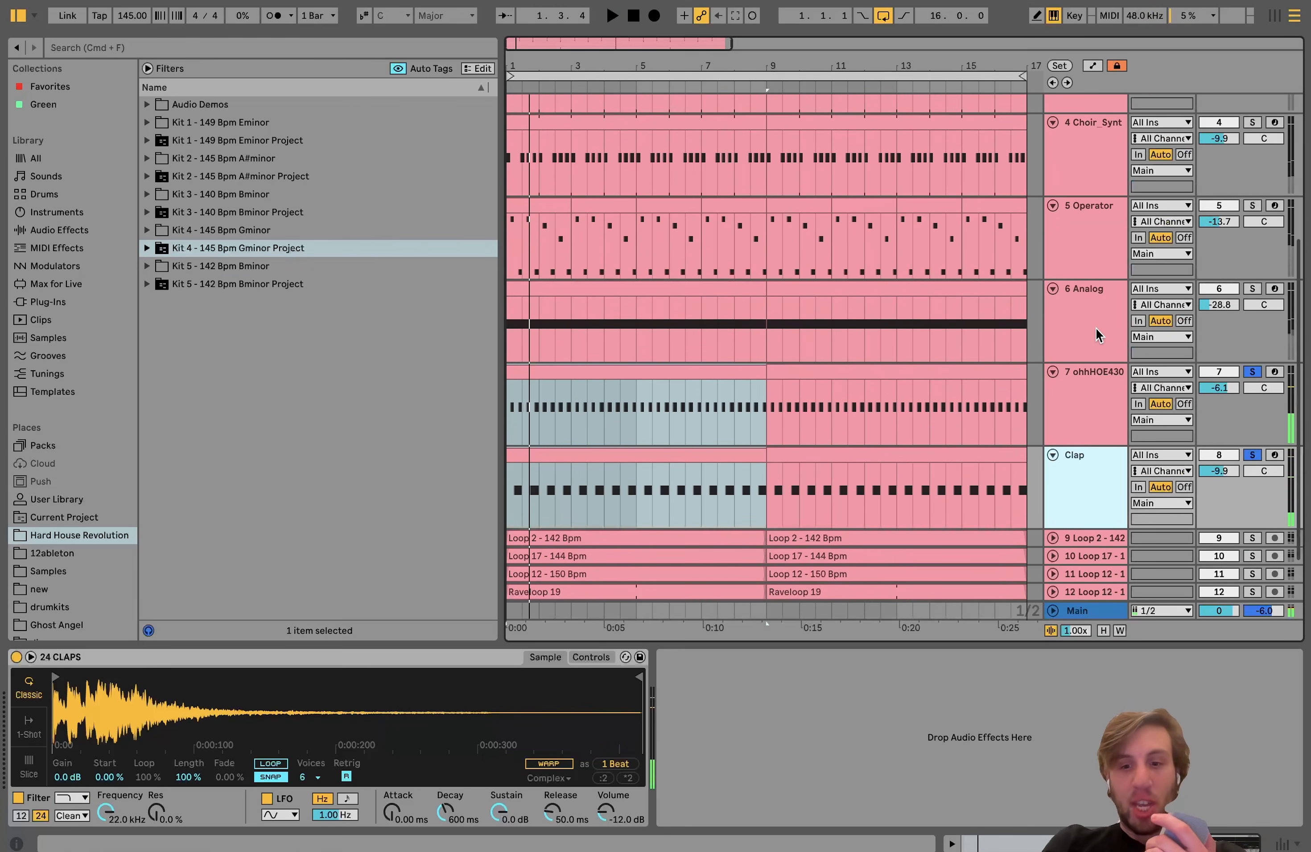
click(1251, 289)
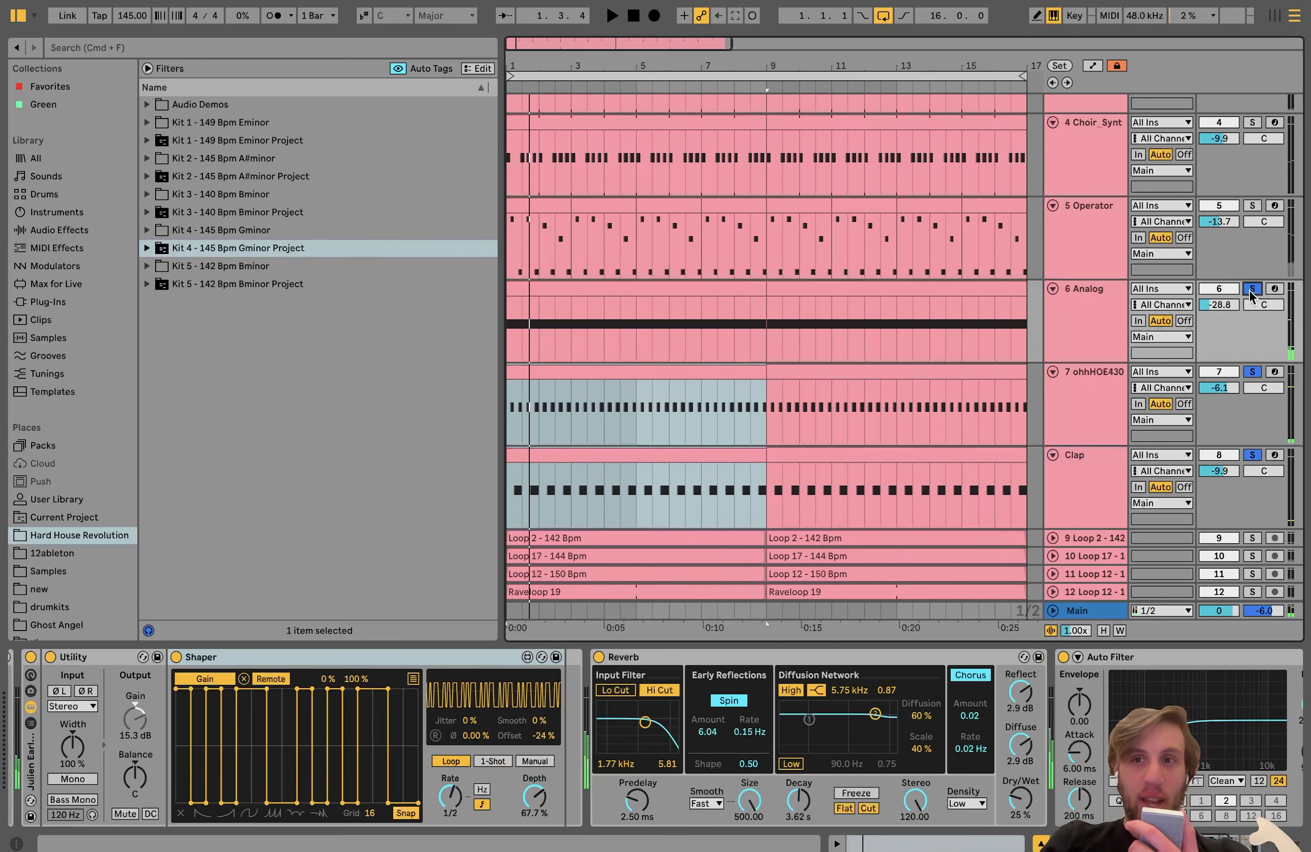
click(1254, 206)
scroll(1257, 207, up, 2)
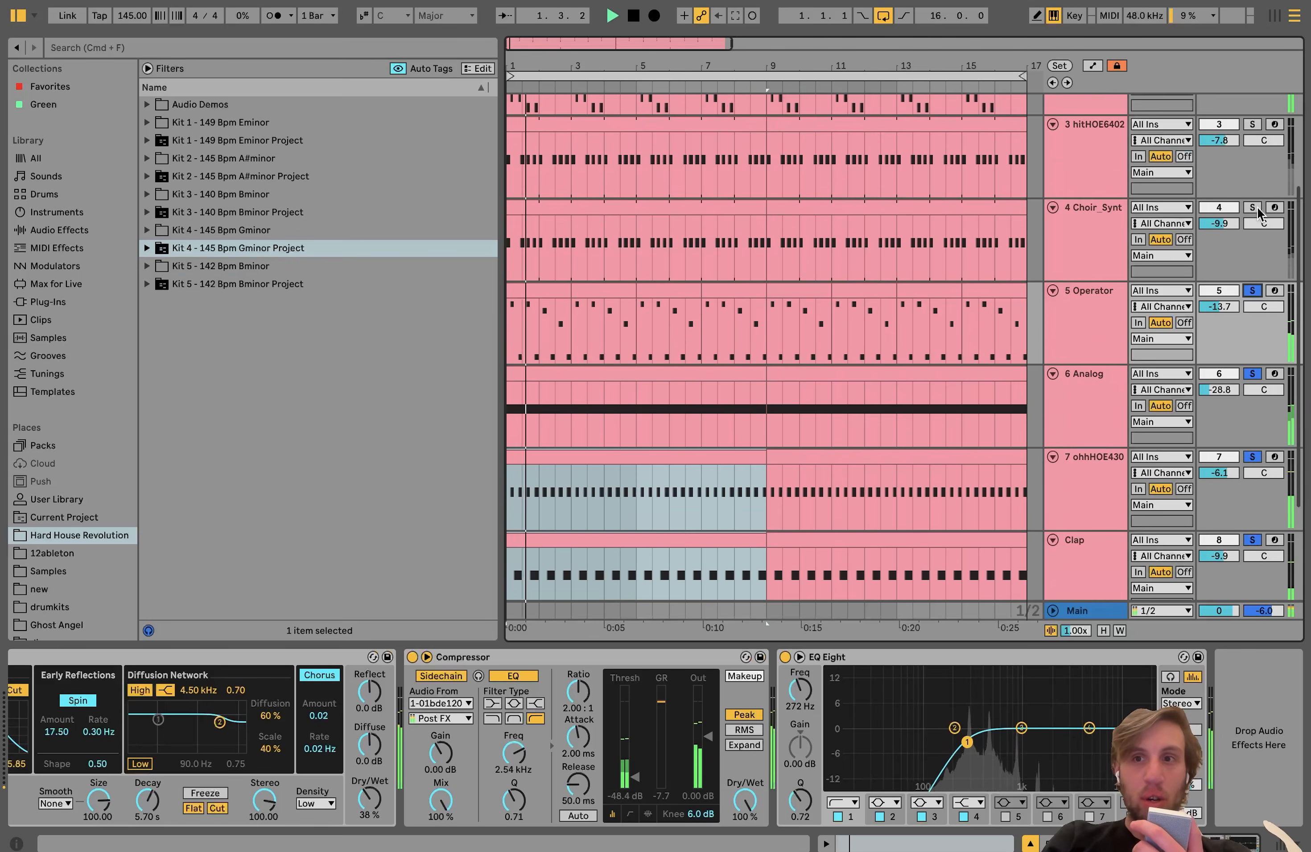
scroll(1256, 207, down, 3)
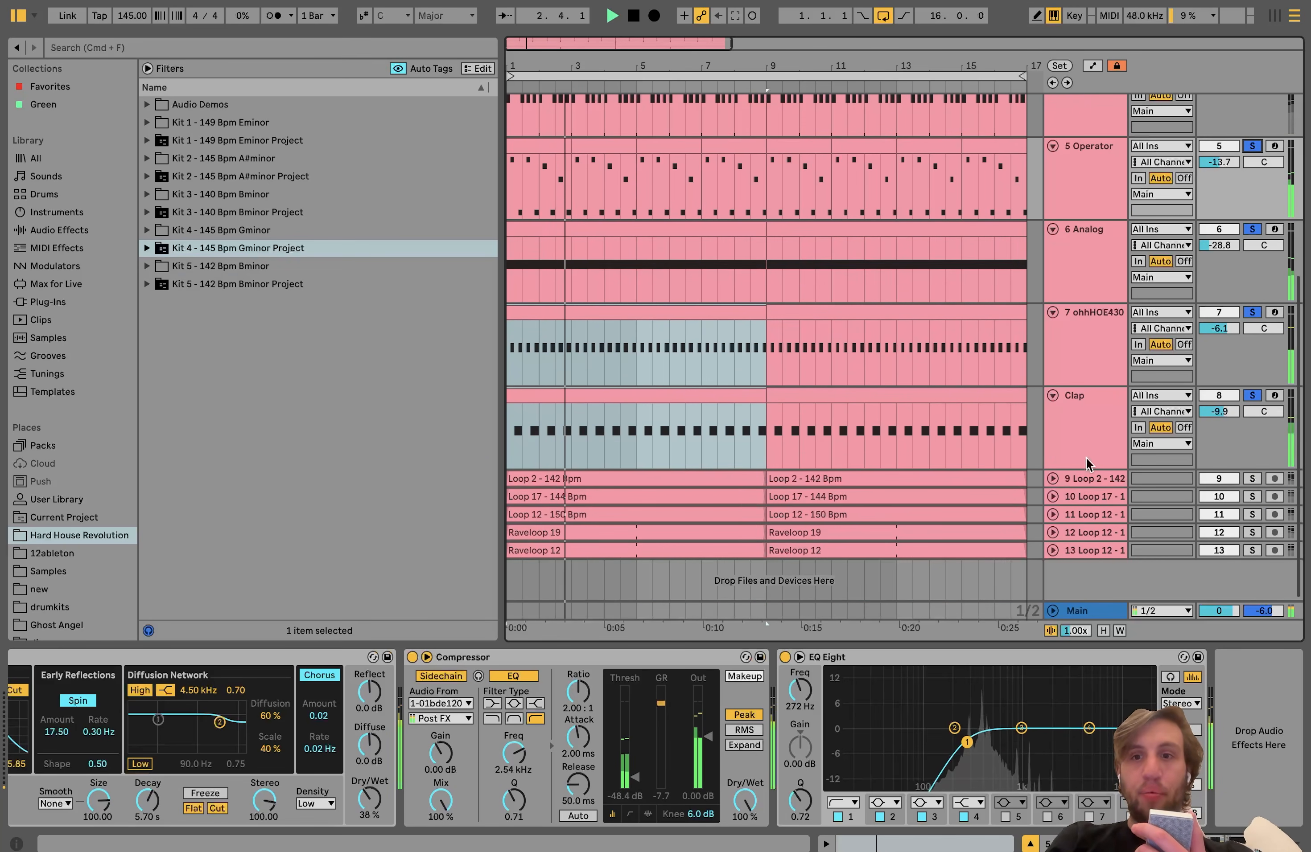
Step: Add the five loop tracks, 9 to 13, to the current solo and play the combination
click(1086, 479)
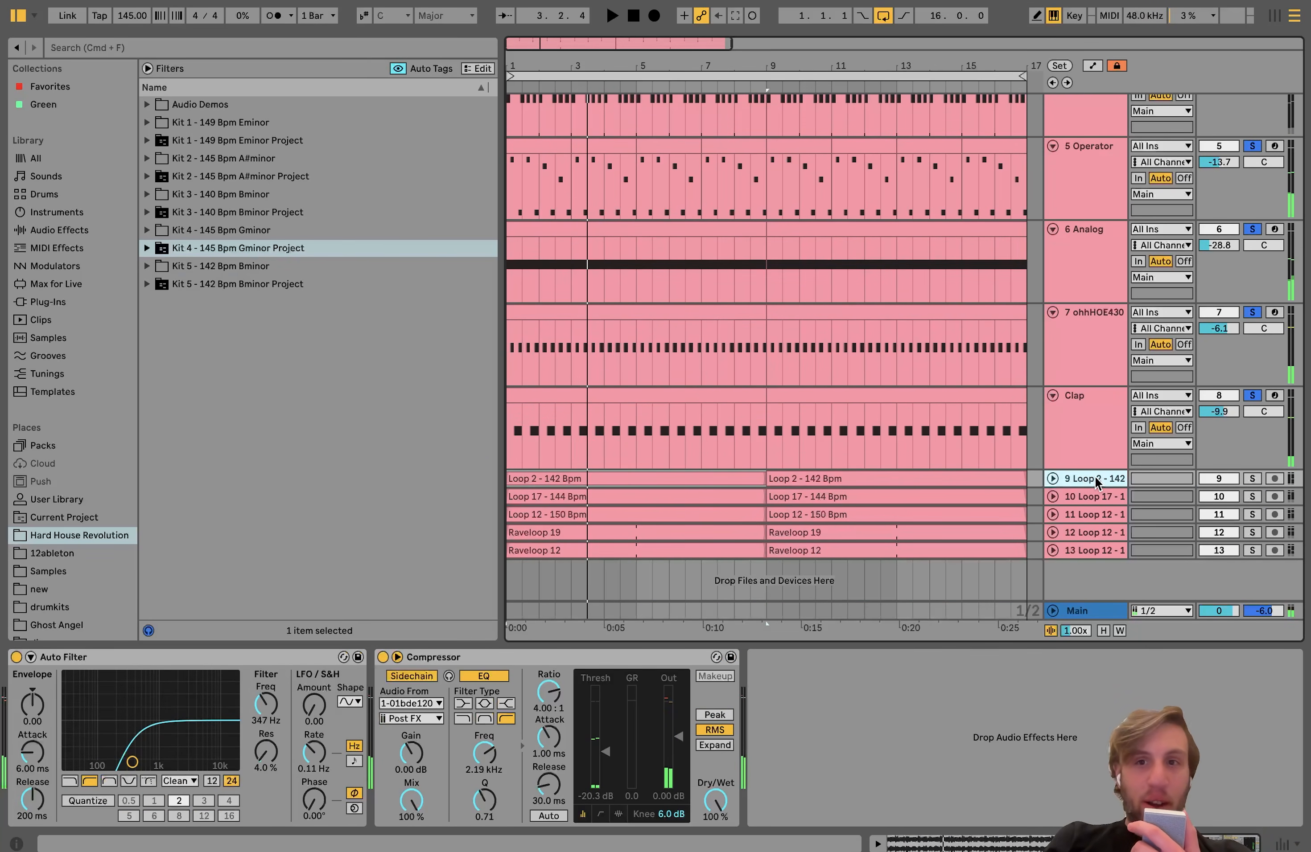
click(1251, 498)
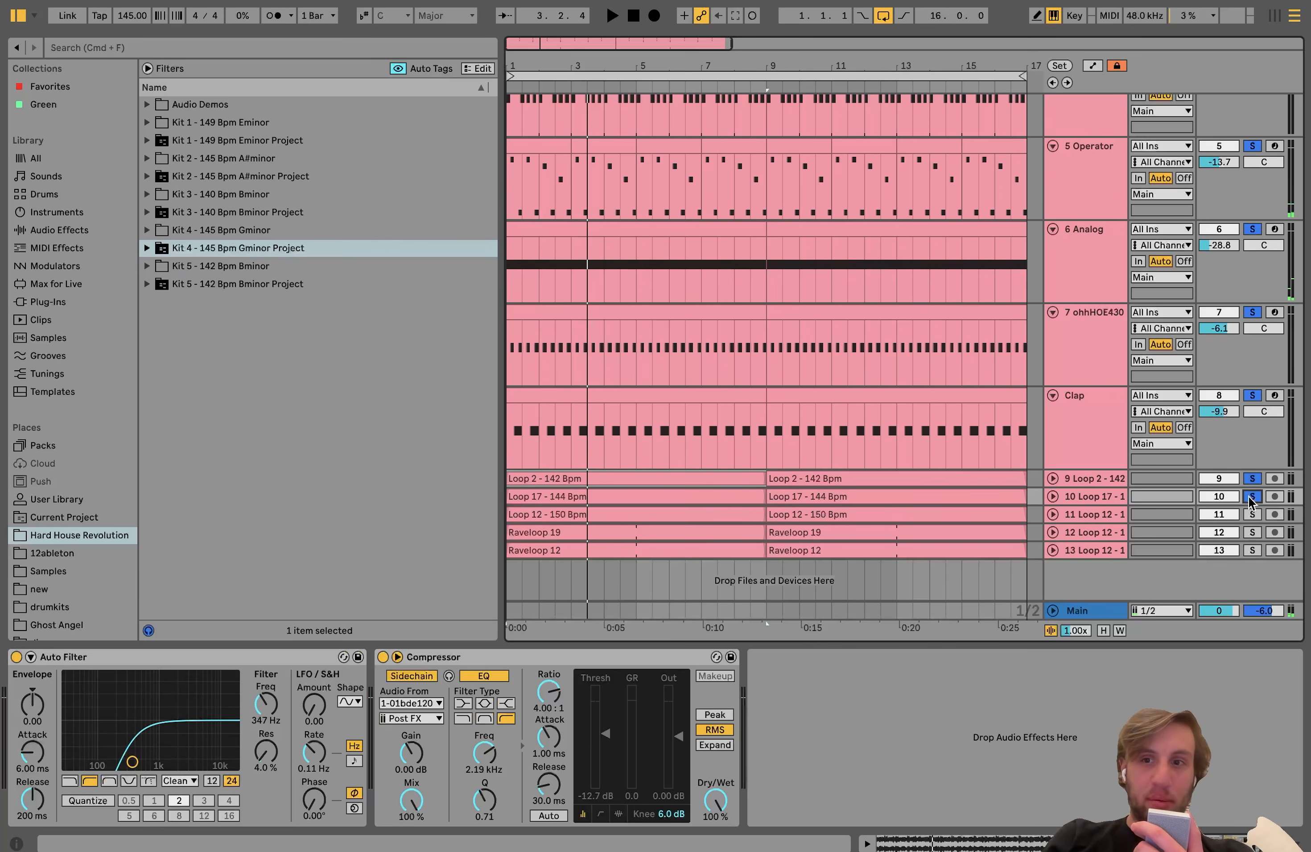
click(1251, 517)
click(1252, 533)
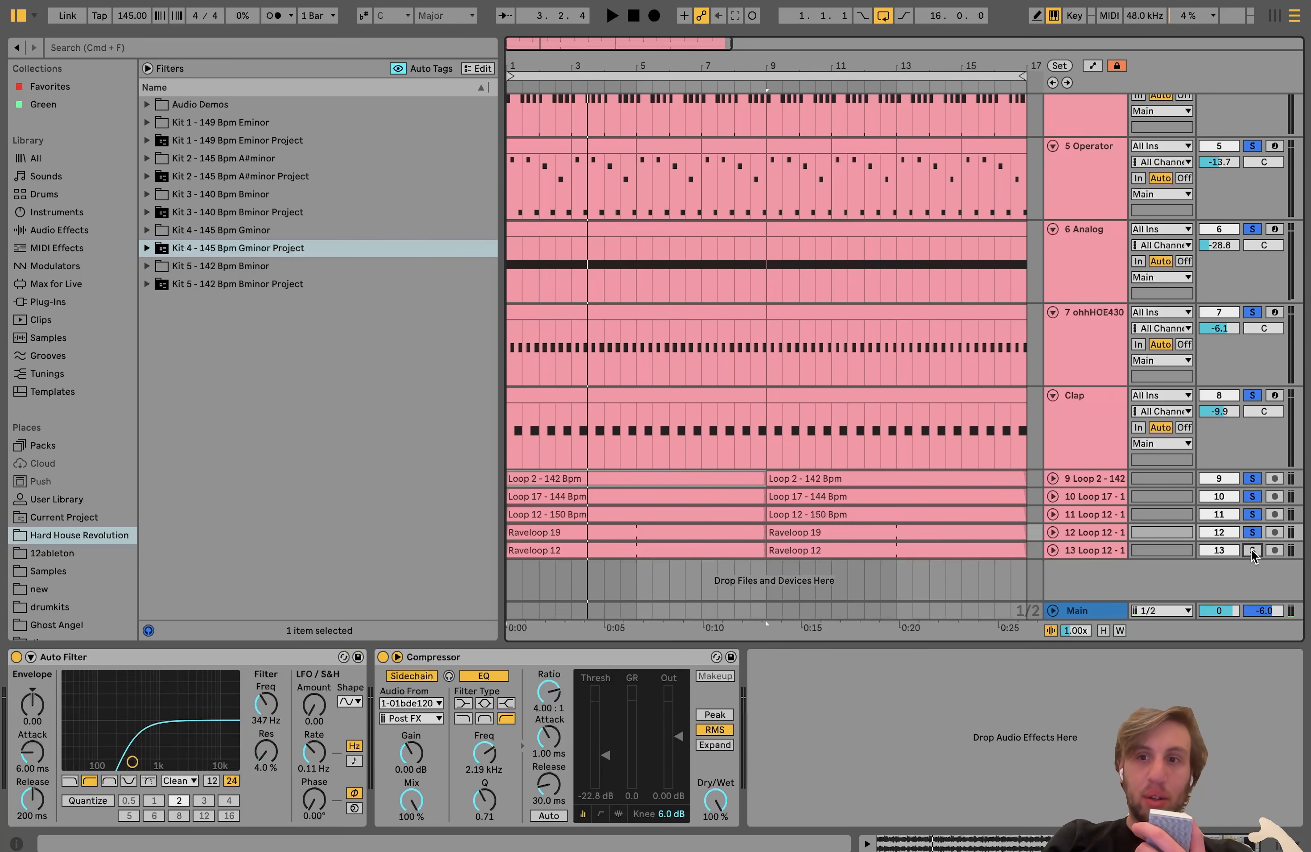
click(1252, 551)
key(space)
Step: Solo only loop tracks 9 to 13 and expand them to show their waveforms
click(1087, 551)
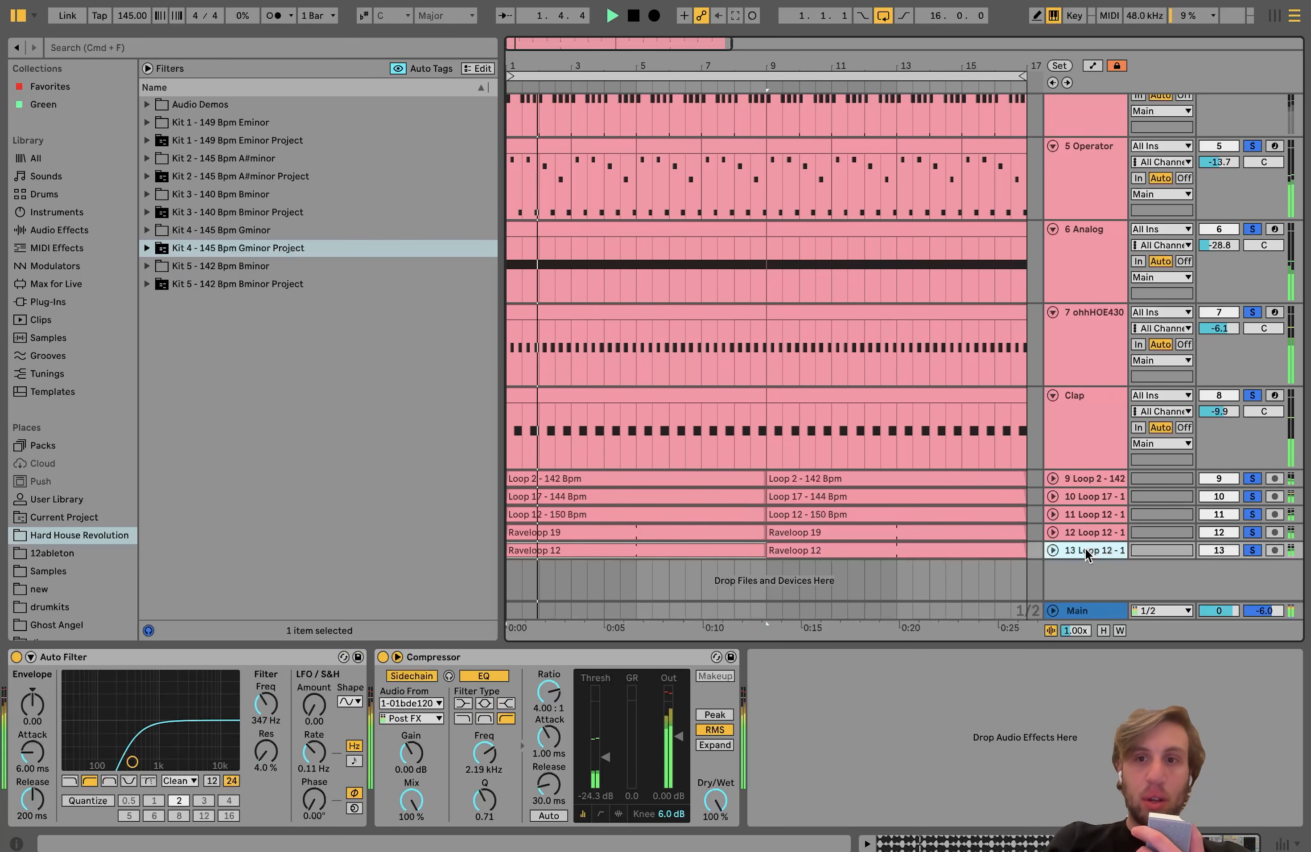
shift+click(1088, 479)
click(1253, 479)
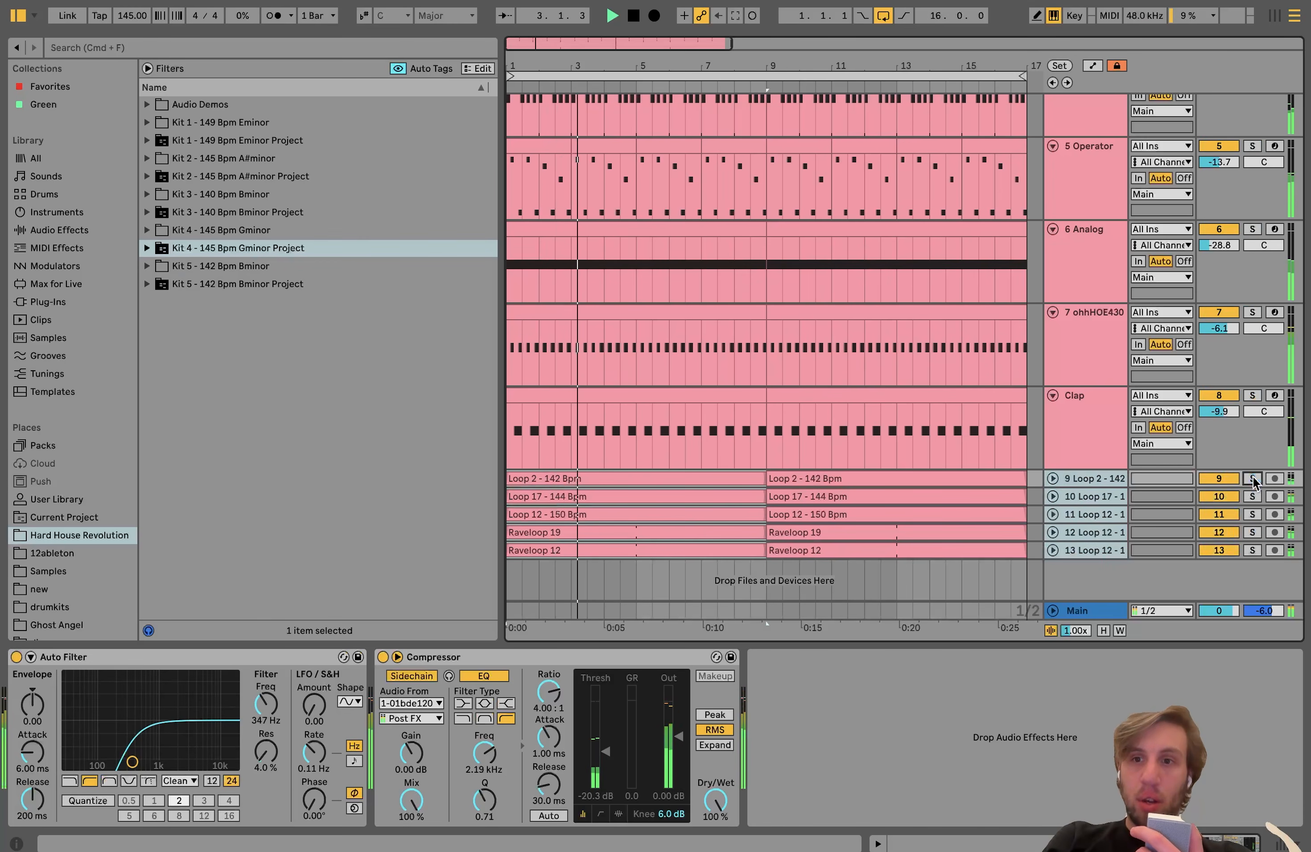
click(1052, 479)
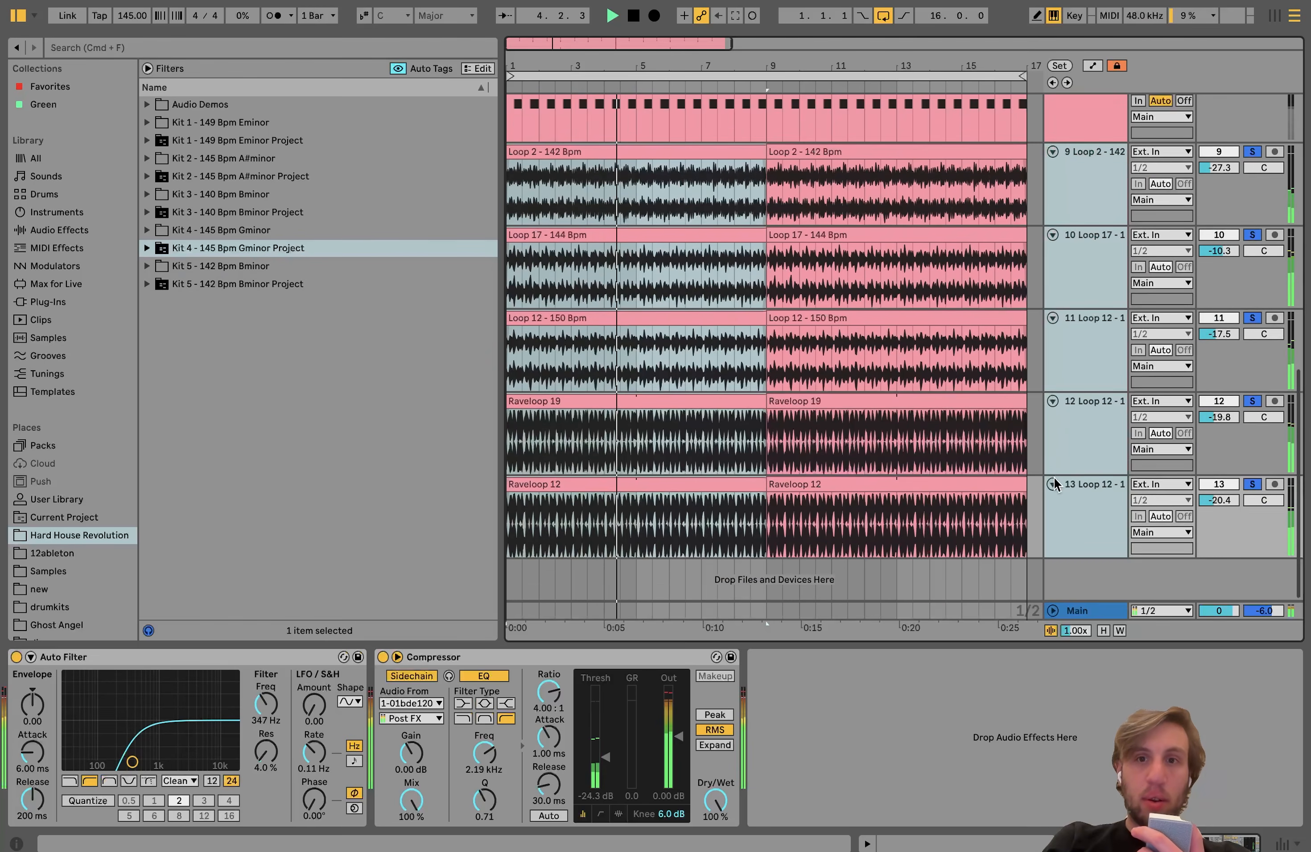
scroll(1054, 485, up, 2)
click(1086, 222)
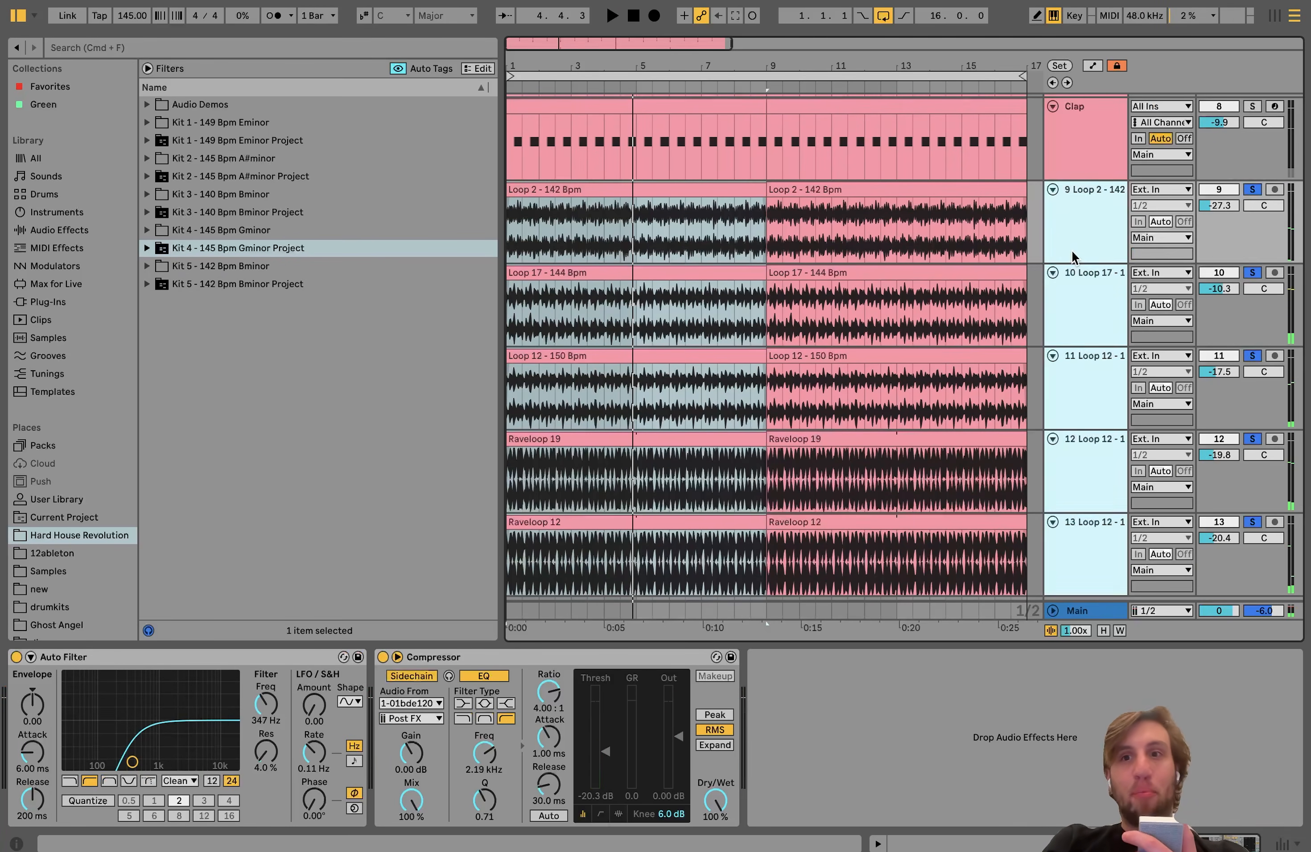
Step: Solo the Loop 2 - 142 Bpm track alone and play it
click(1080, 305)
click(1080, 231)
click(1247, 195)
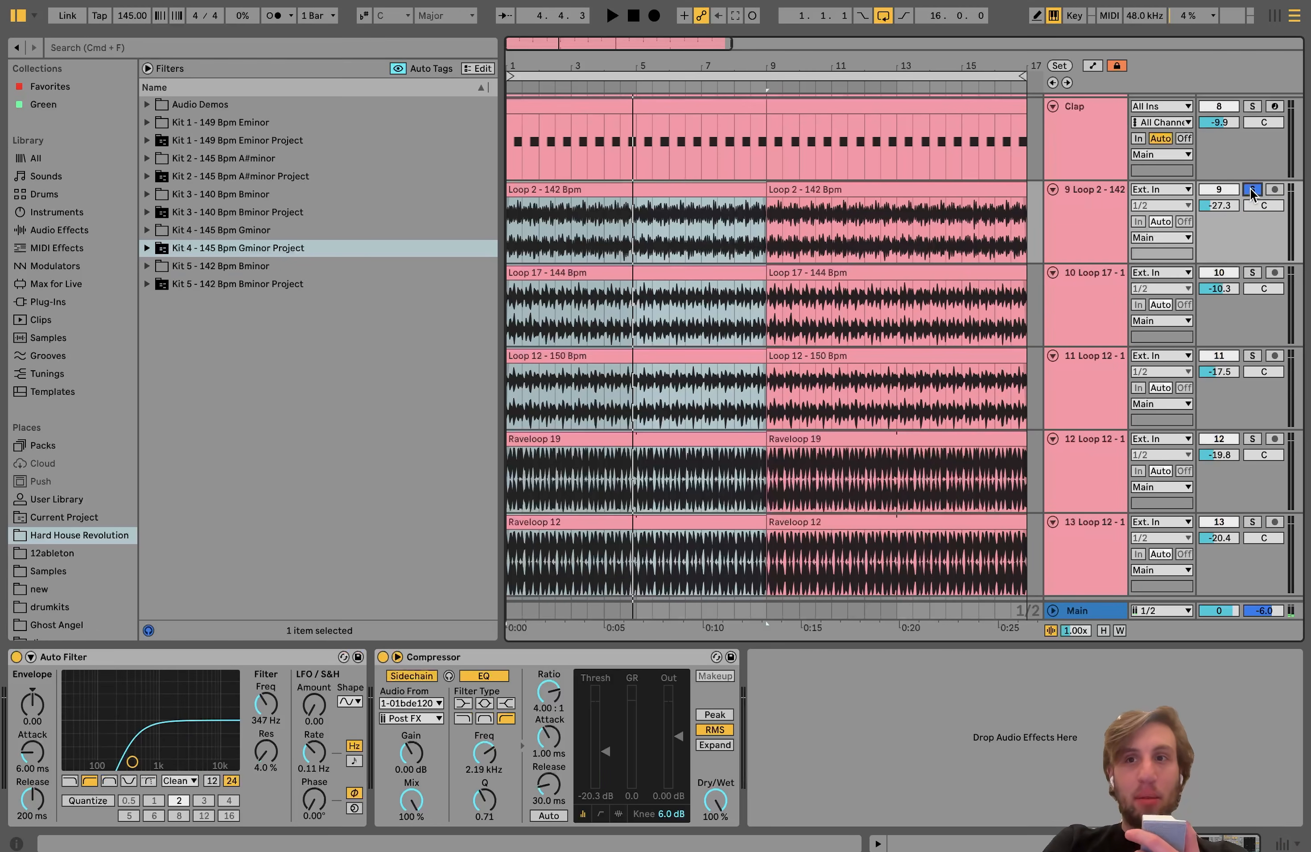
key(space)
Step: Bypass the Auto Filter and Compressor on the Loop 2 track, play it unprocessed, and turn both effects back on
click(412, 658)
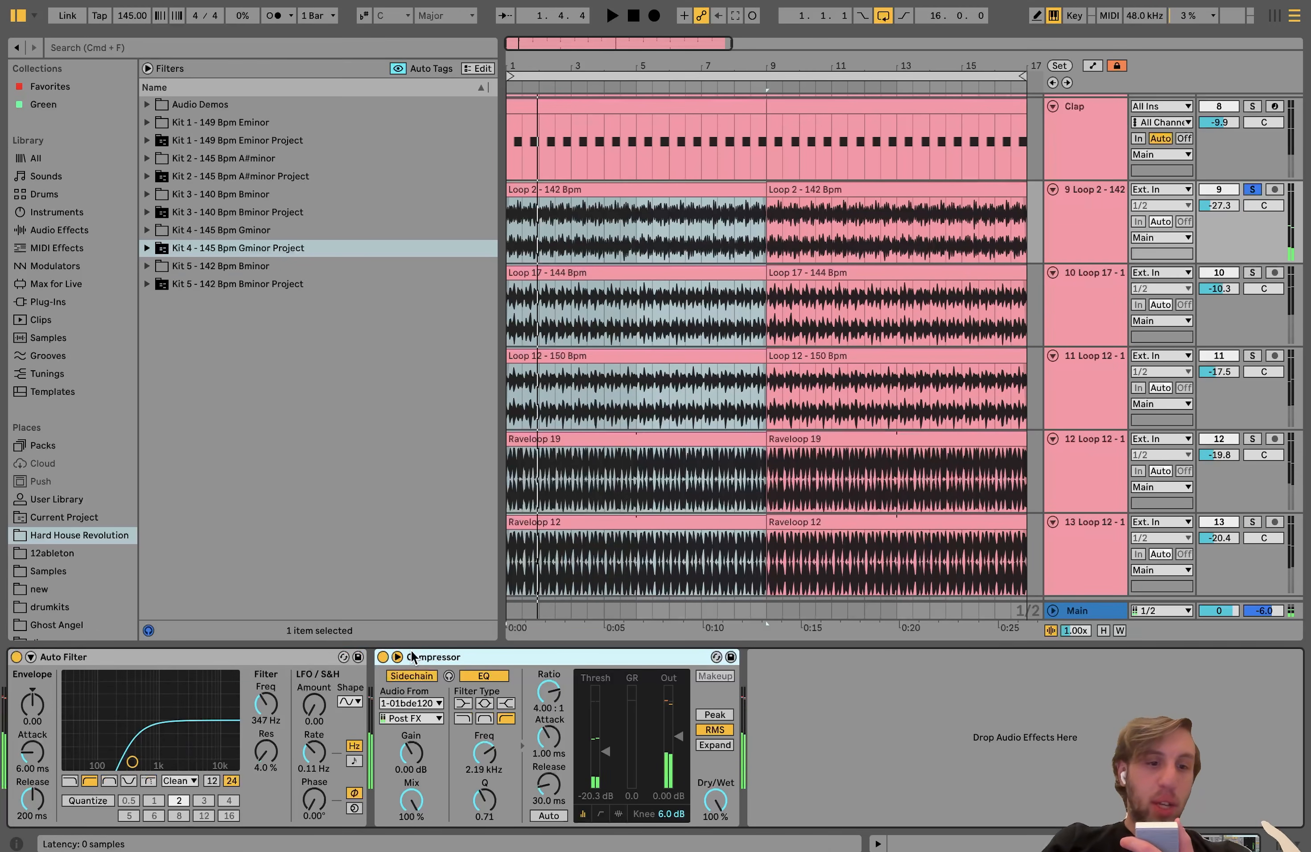
click(382, 658)
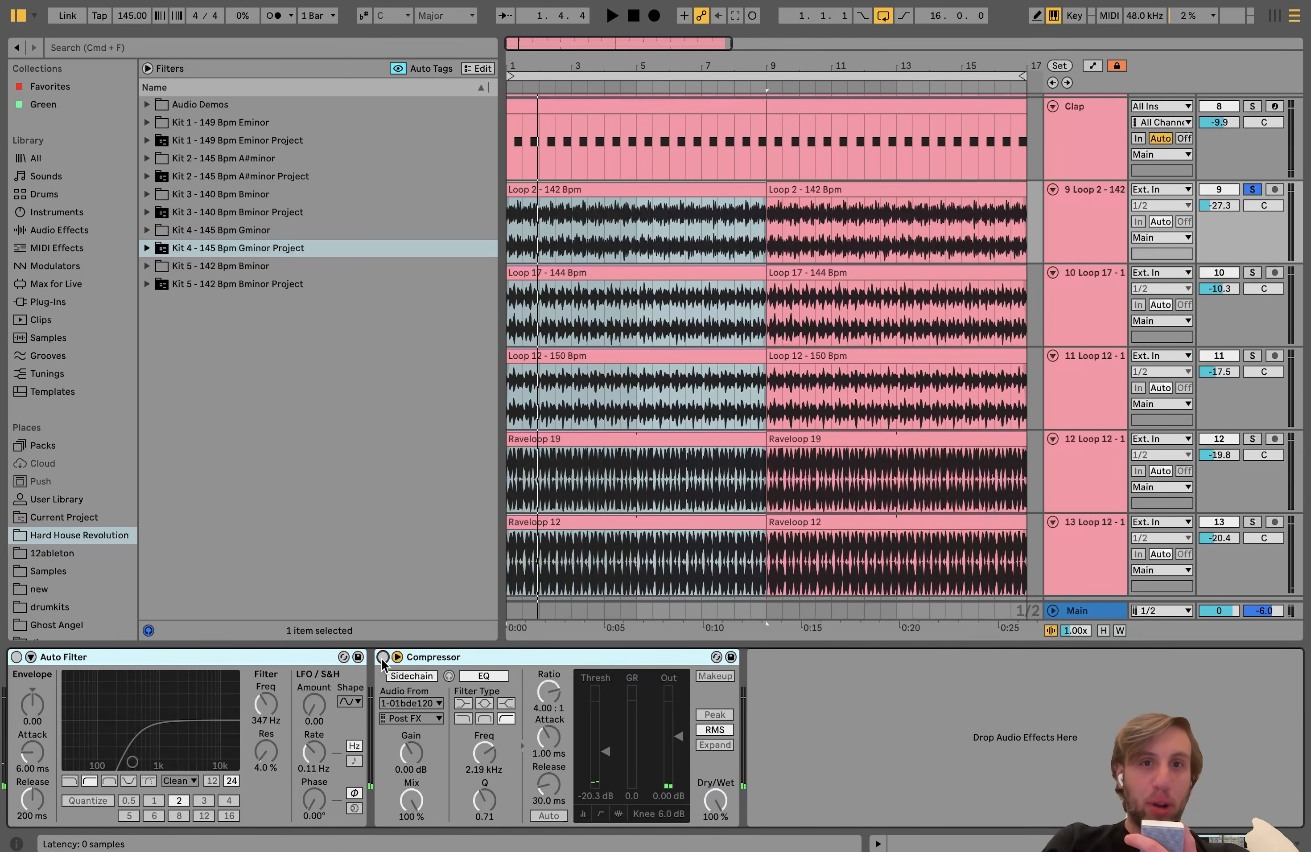
key(space)
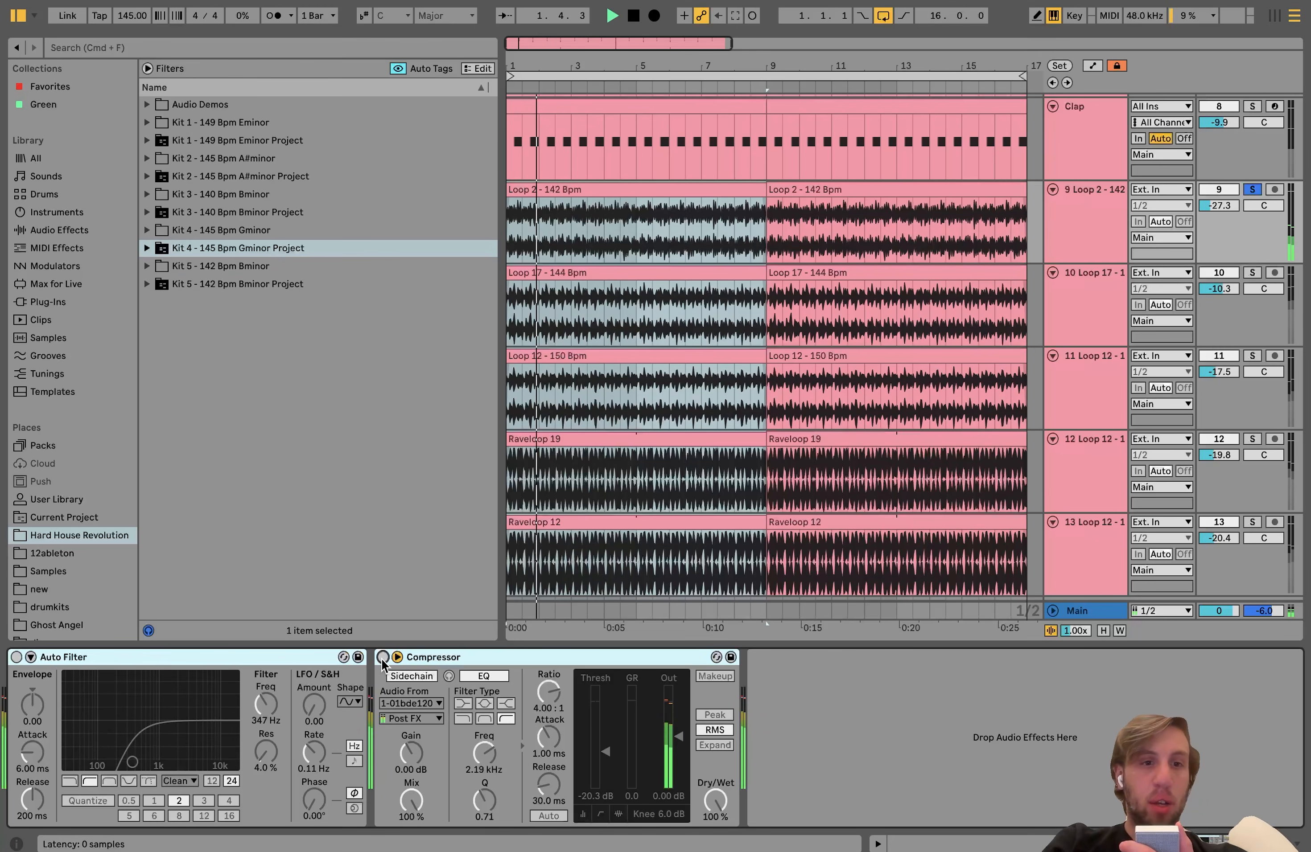
click(383, 658)
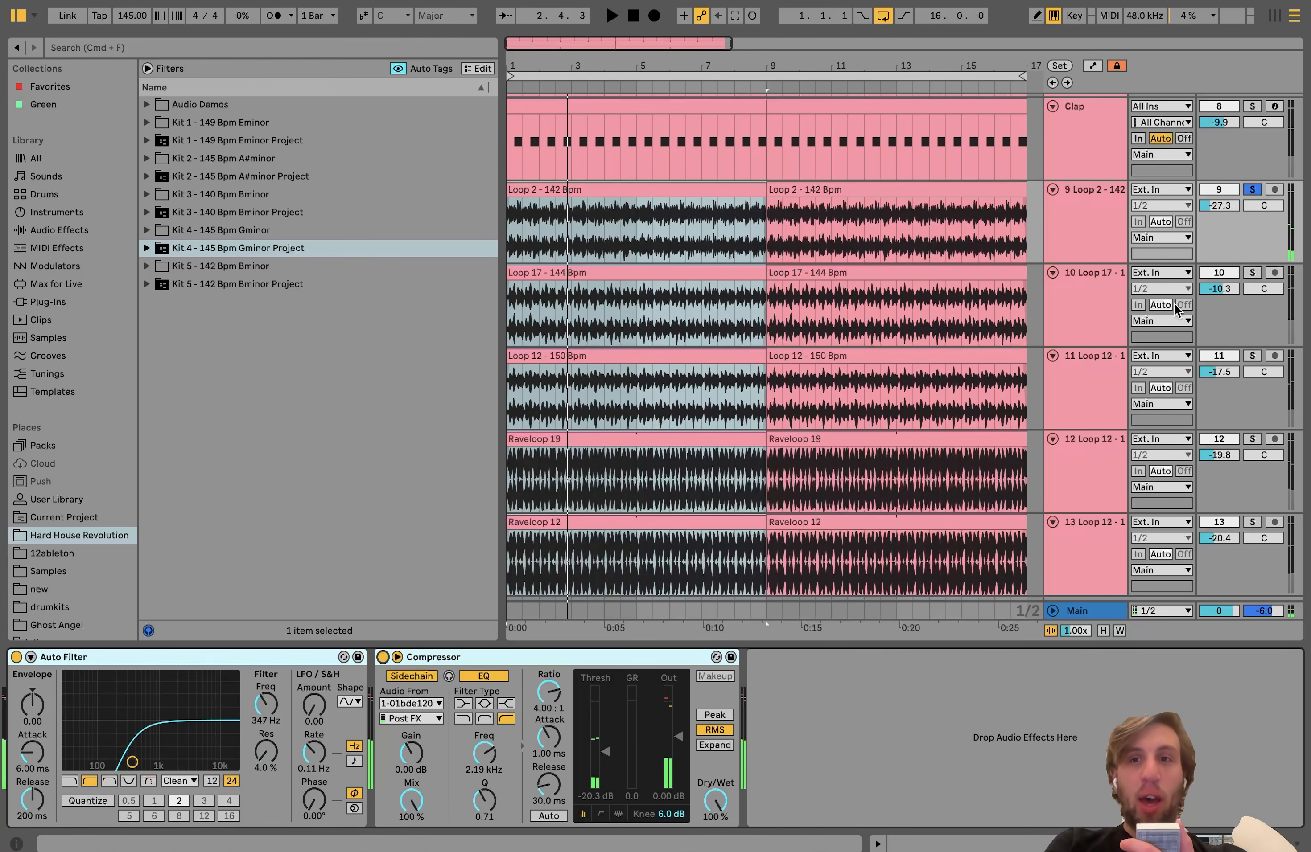
Step: Play the Loop 17, Loop 12 and Raveloop 19 tracks soloed one at a time, and clear the solo
click(1098, 299)
click(1250, 273)
key(space)
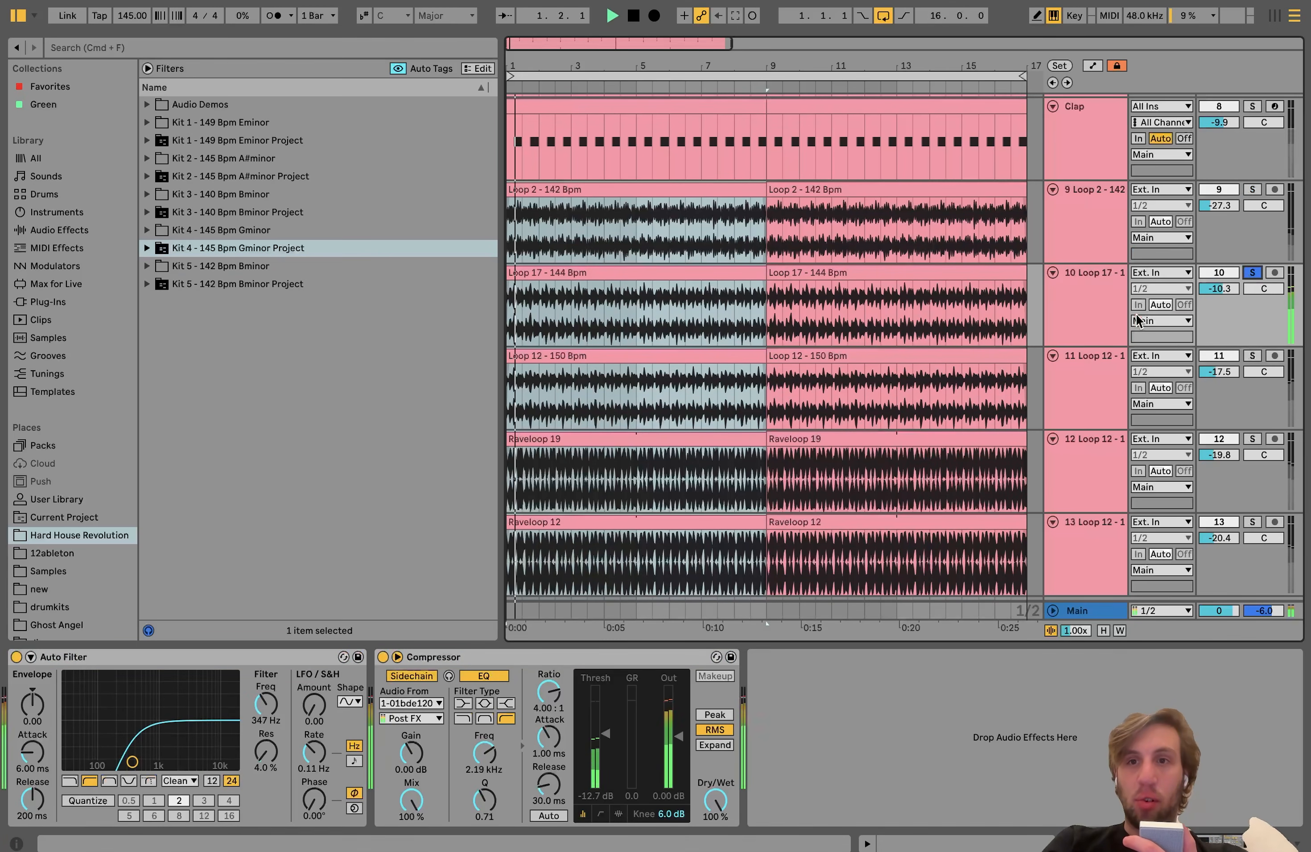
click(1097, 320)
click(1252, 357)
scroll(1252, 359, down, 1)
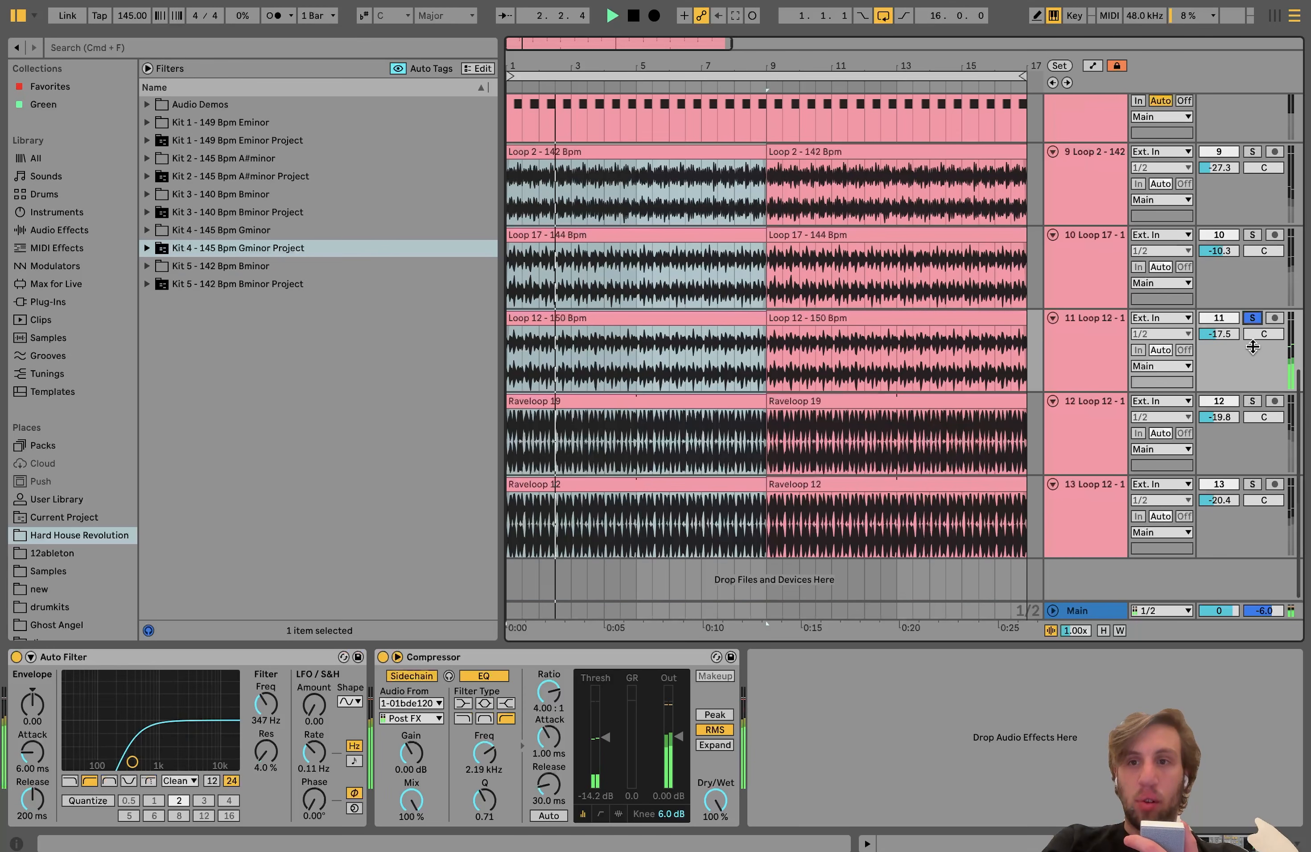
click(1250, 400)
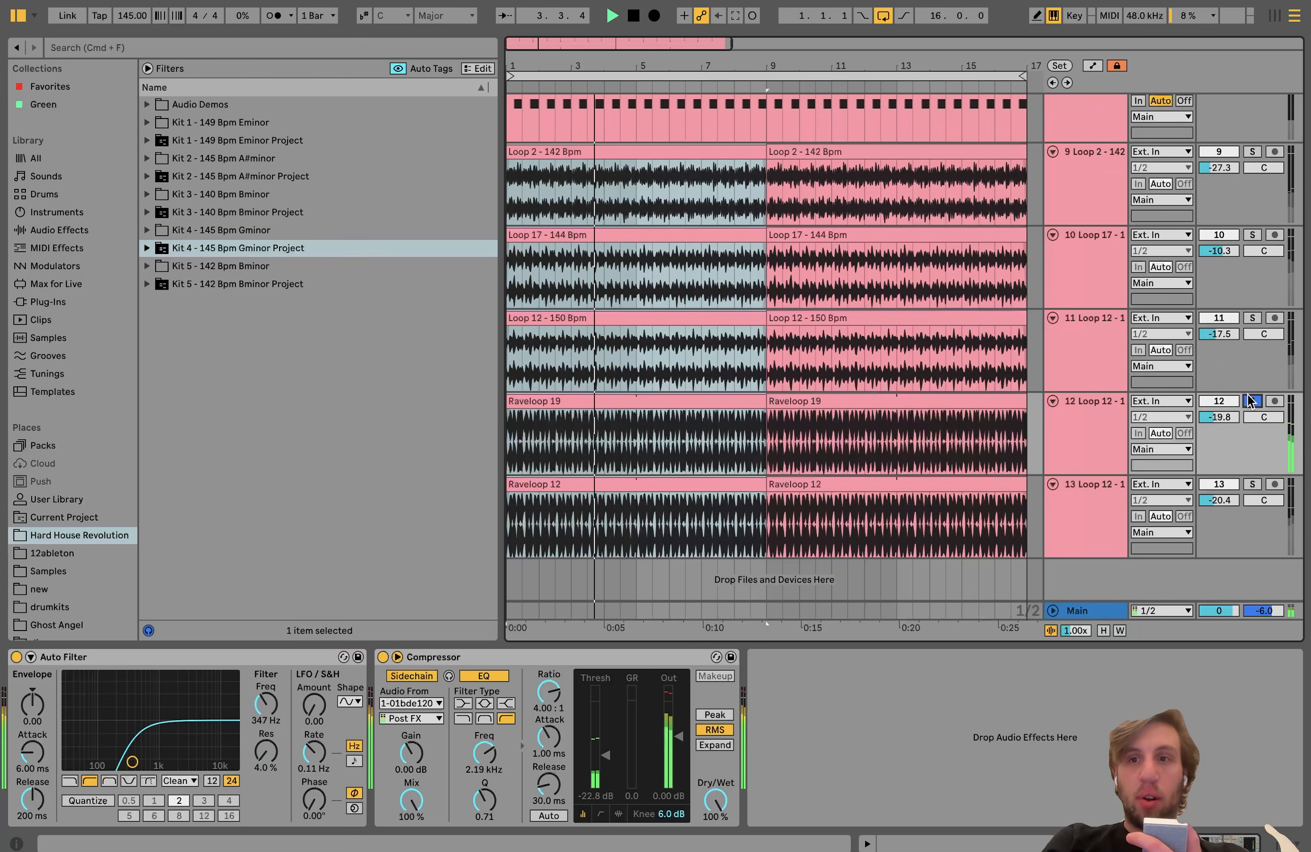
click(1249, 400)
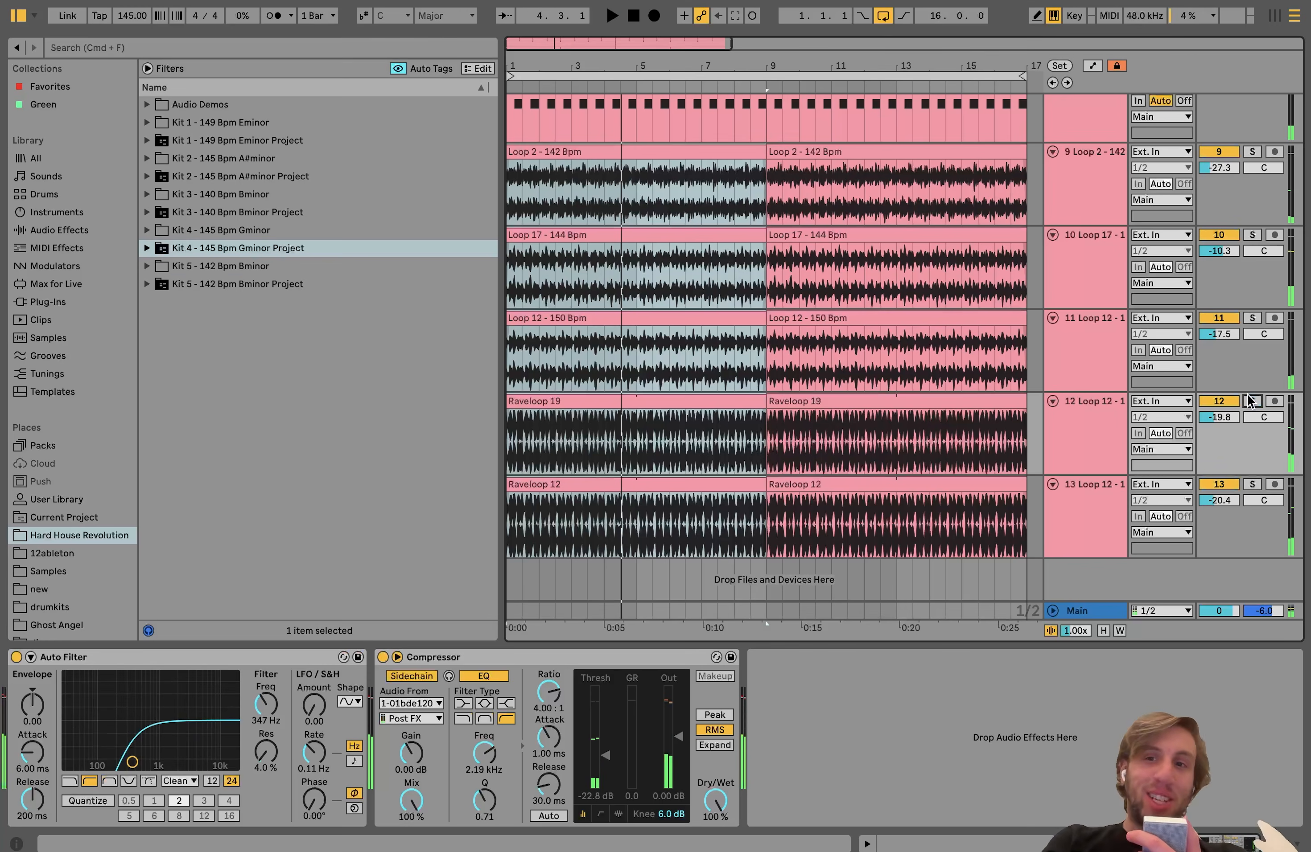
Step: Deactivate loop tracks 9 to 13, play the arrangement without them, and reactivate all five
click(1091, 200)
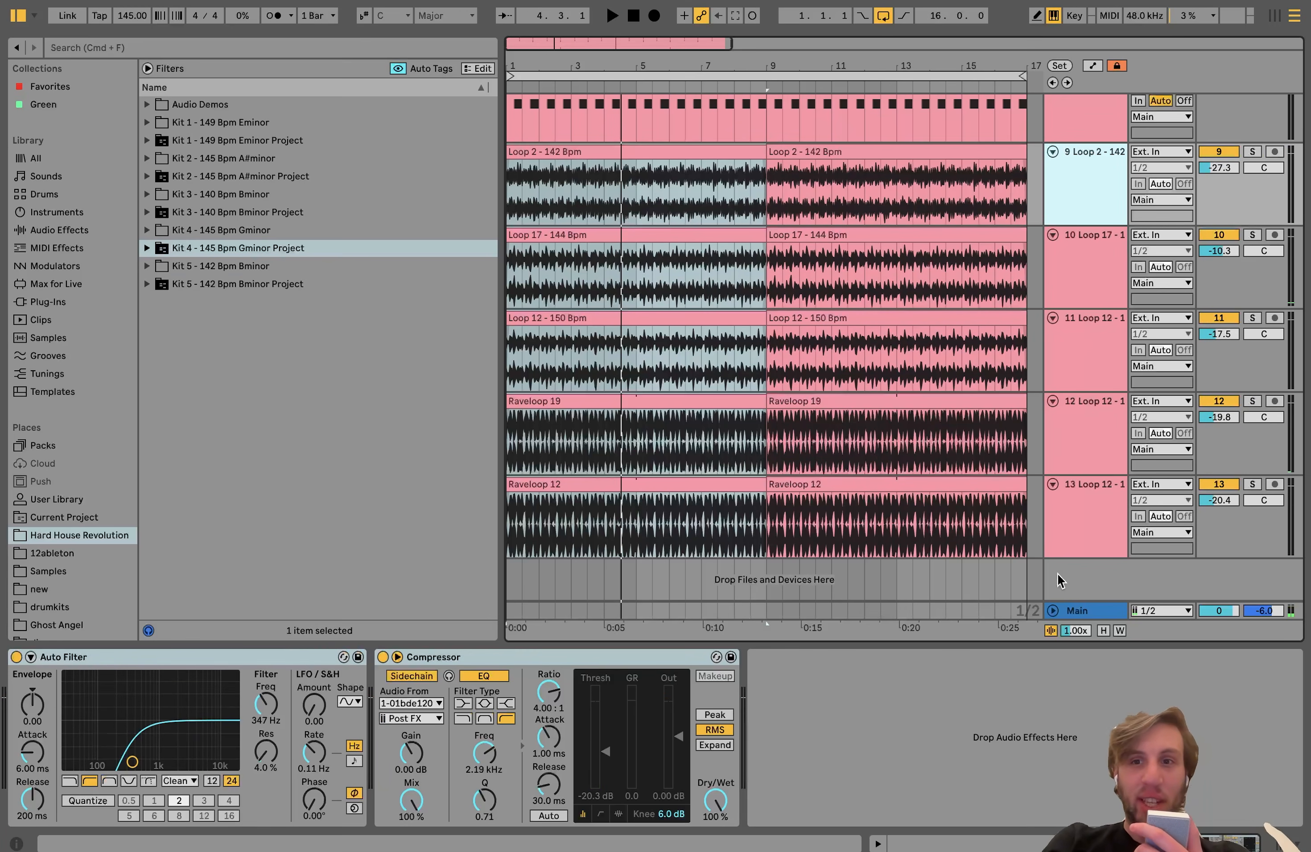
shift+click(1088, 525)
click(1219, 484)
key(space)
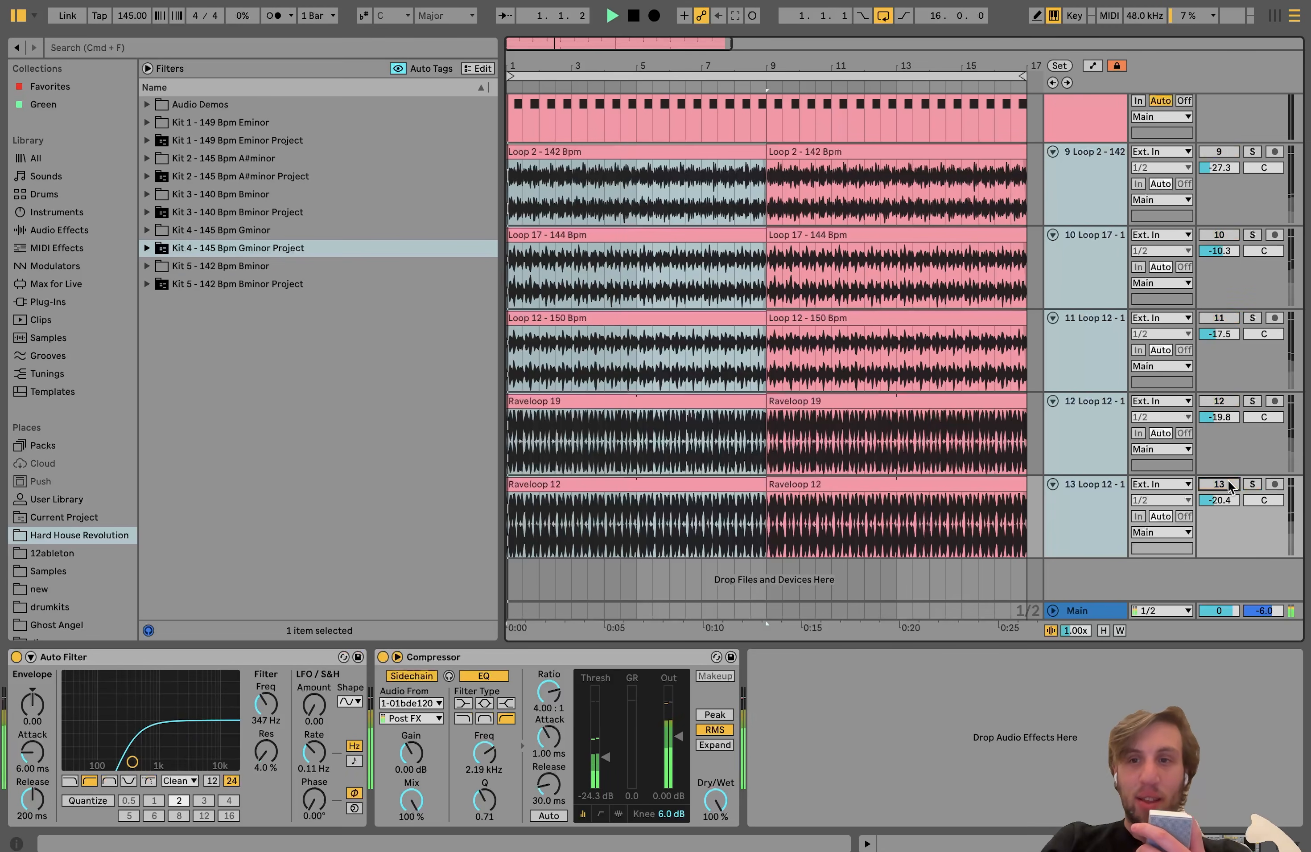
scroll(1113, 258, up, 3)
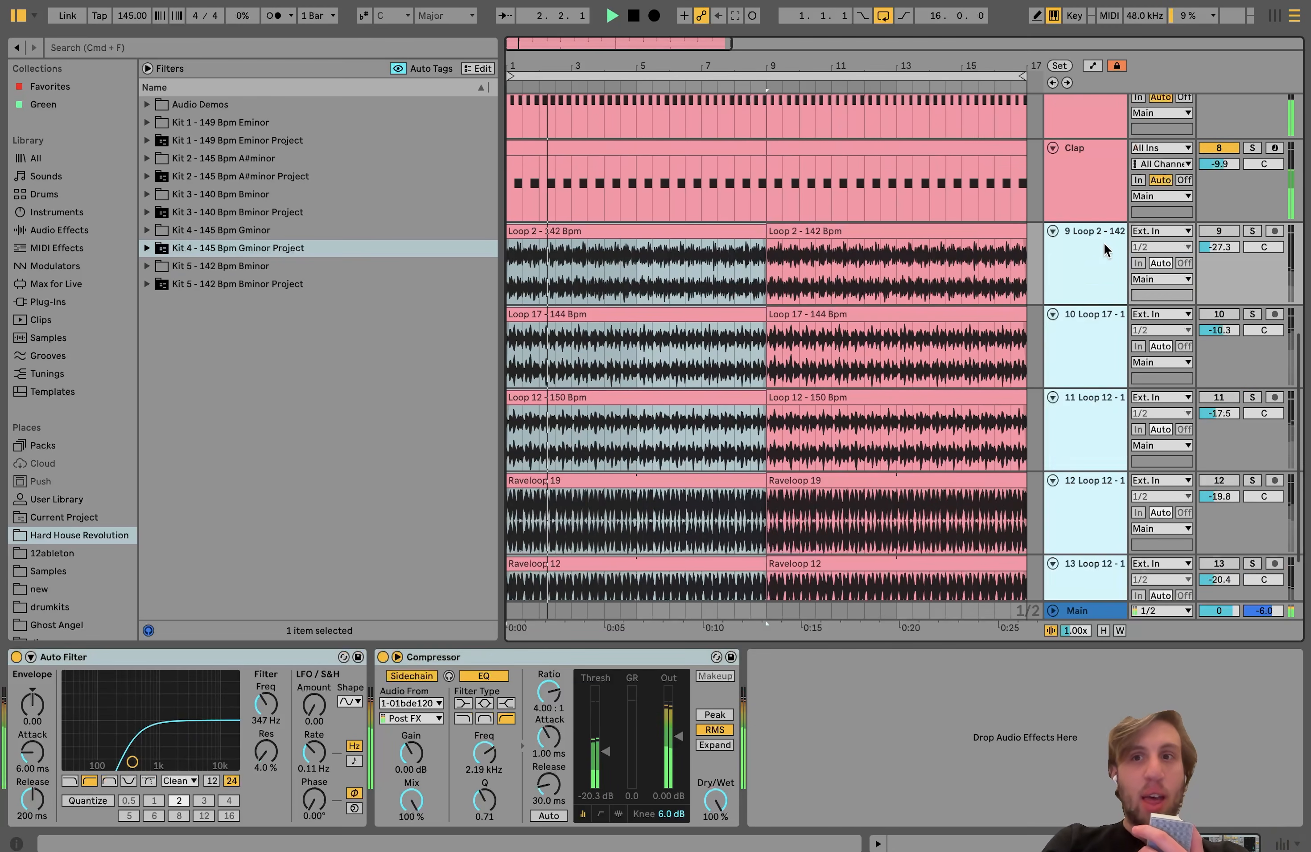
click(1089, 263)
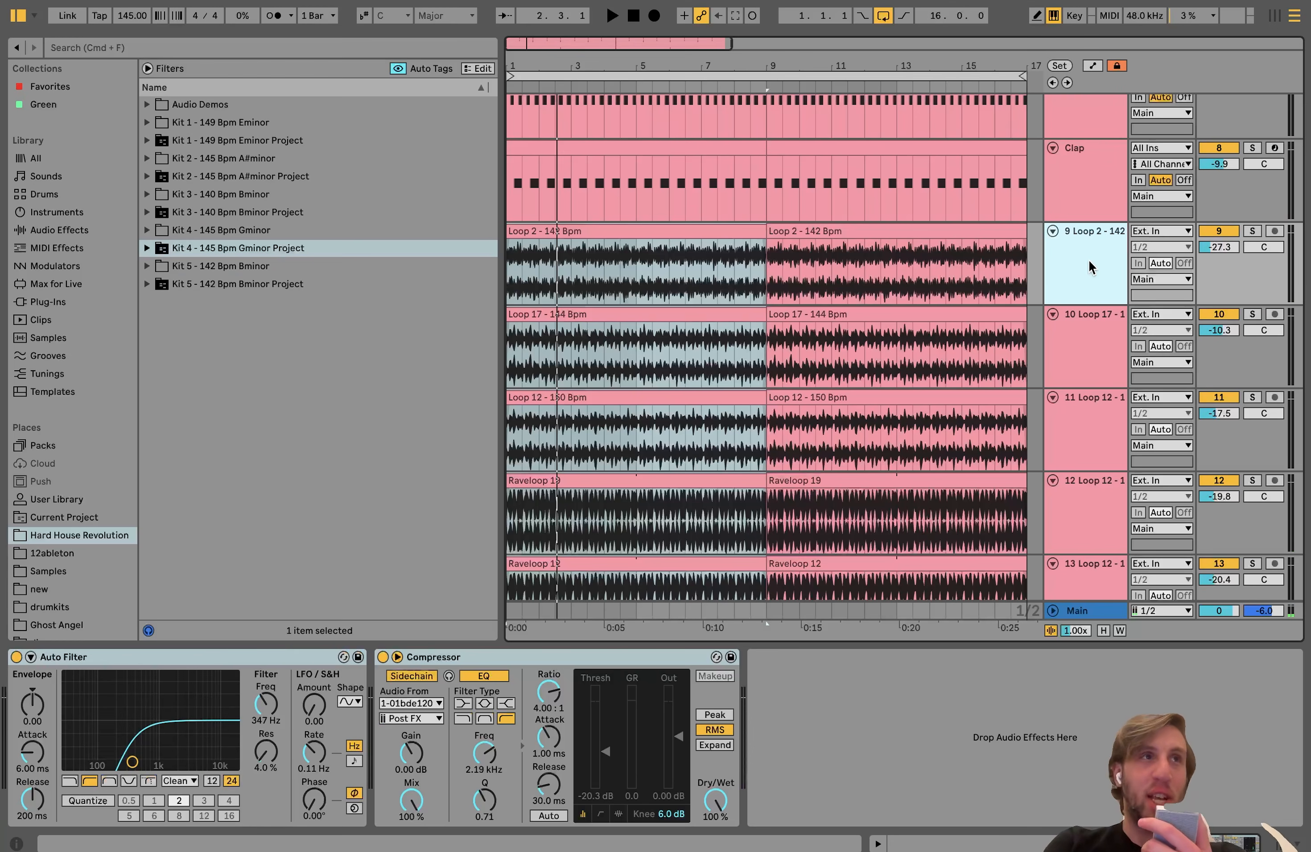
Step: Play the full arrangement with the loops and look over all tracks from the loops up to the kick
scroll(1089, 260, down, 3)
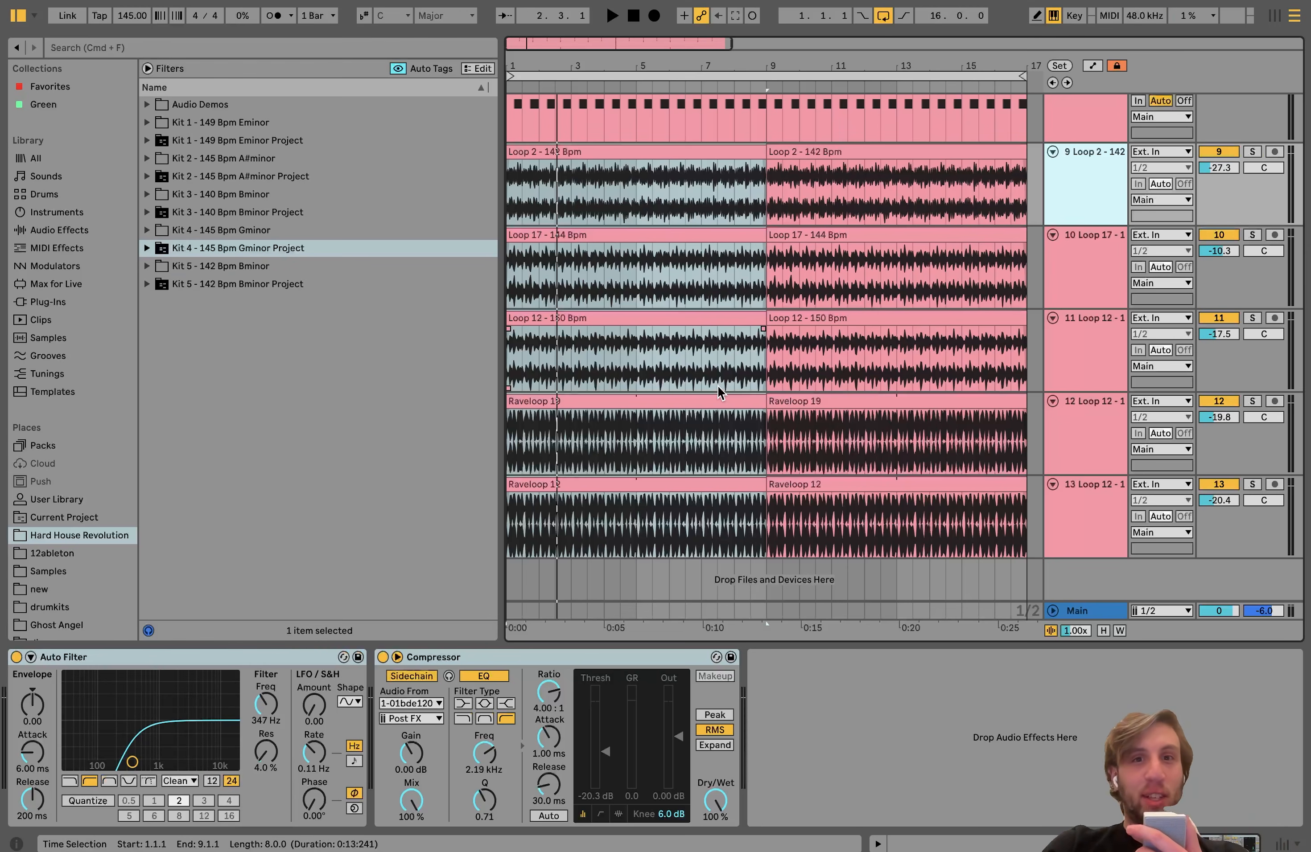
key(space)
scroll(806, 266, up, 2)
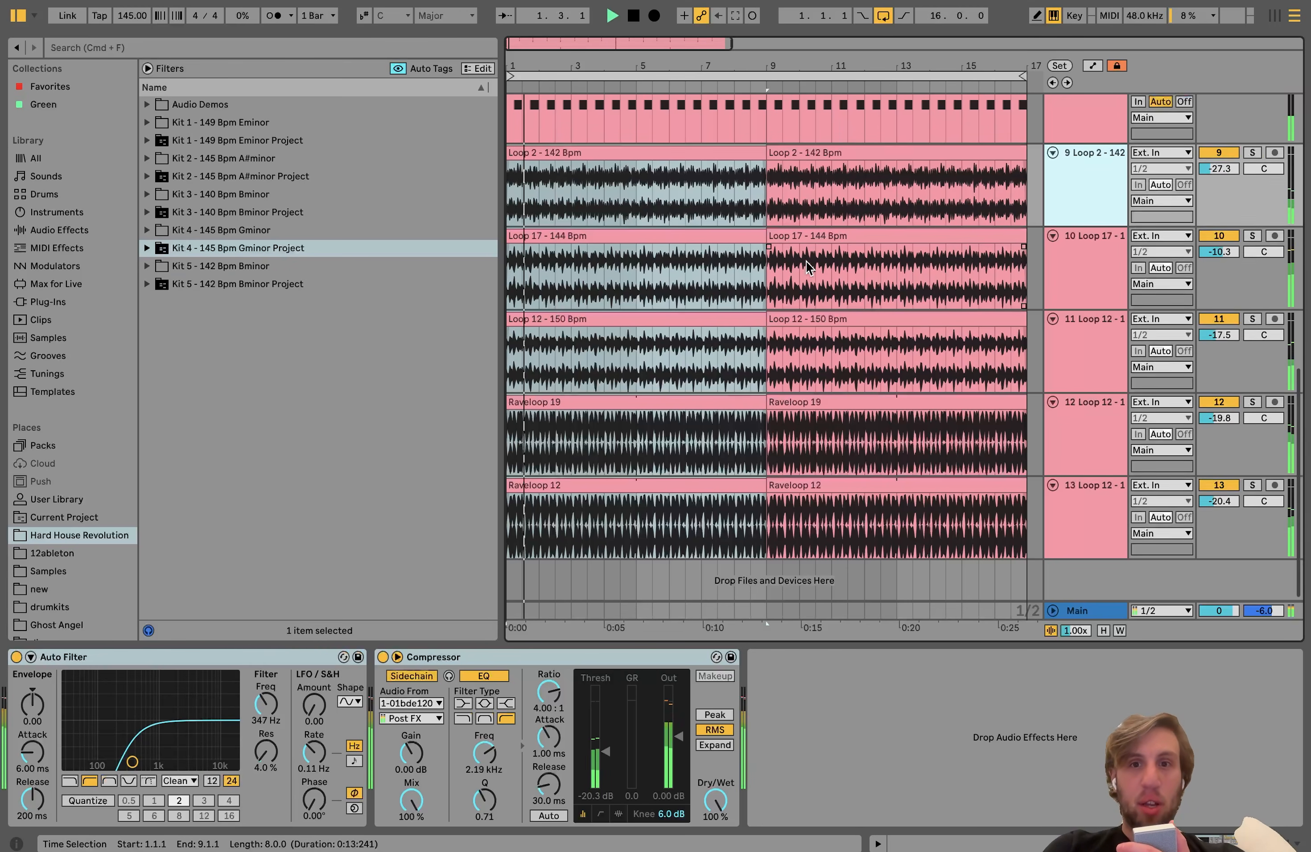
scroll(806, 266, down, 2)
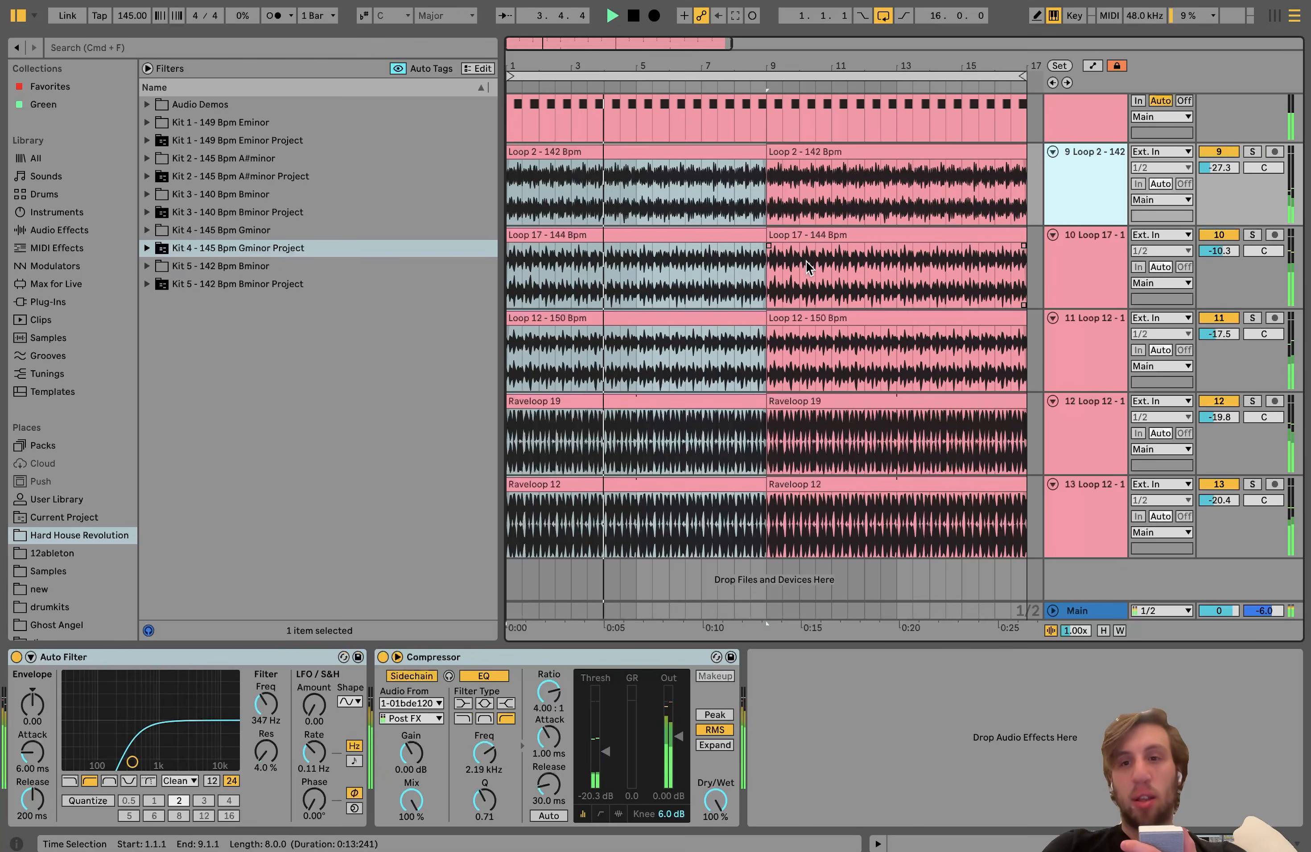
scroll(807, 266, up, 3)
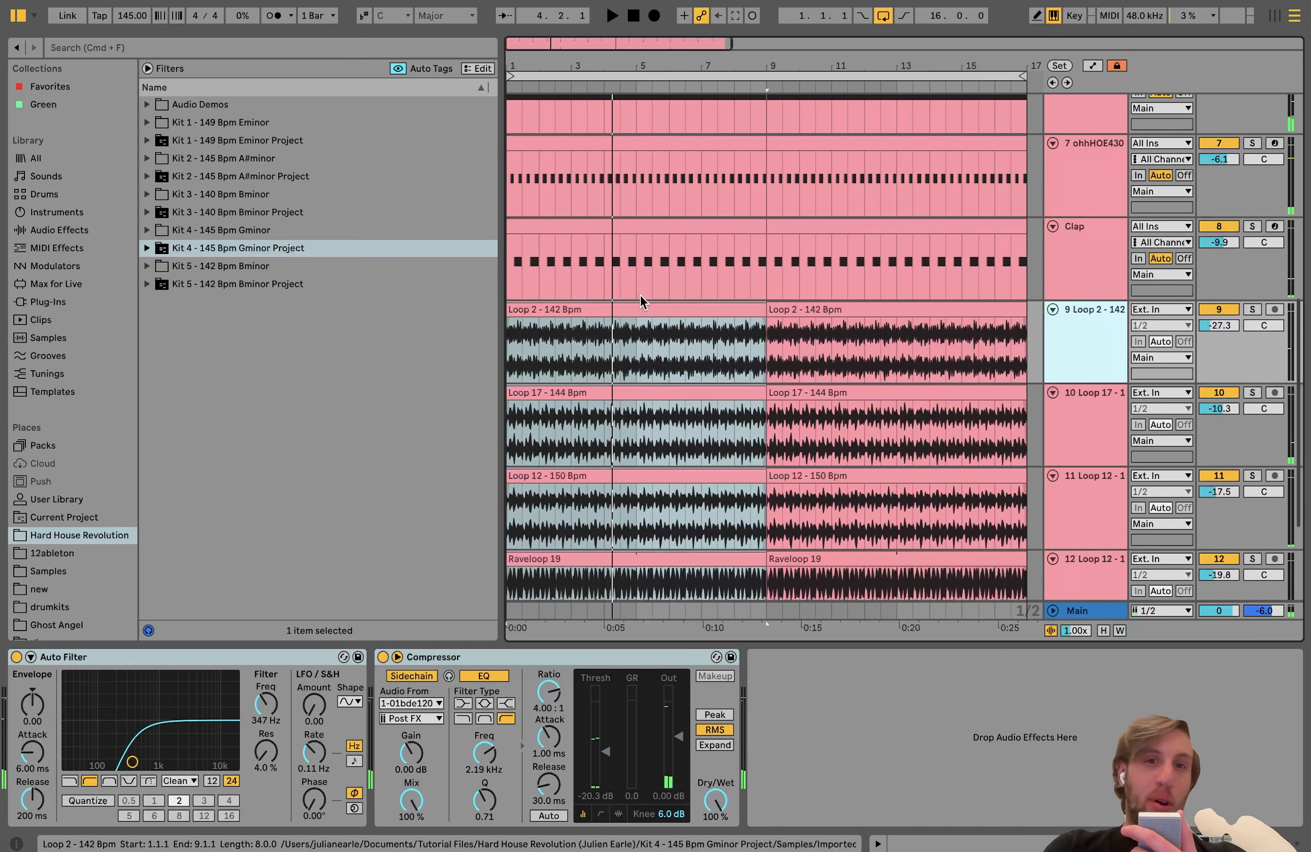
scroll(744, 302, up, 8)
scroll(745, 302, down, 8)
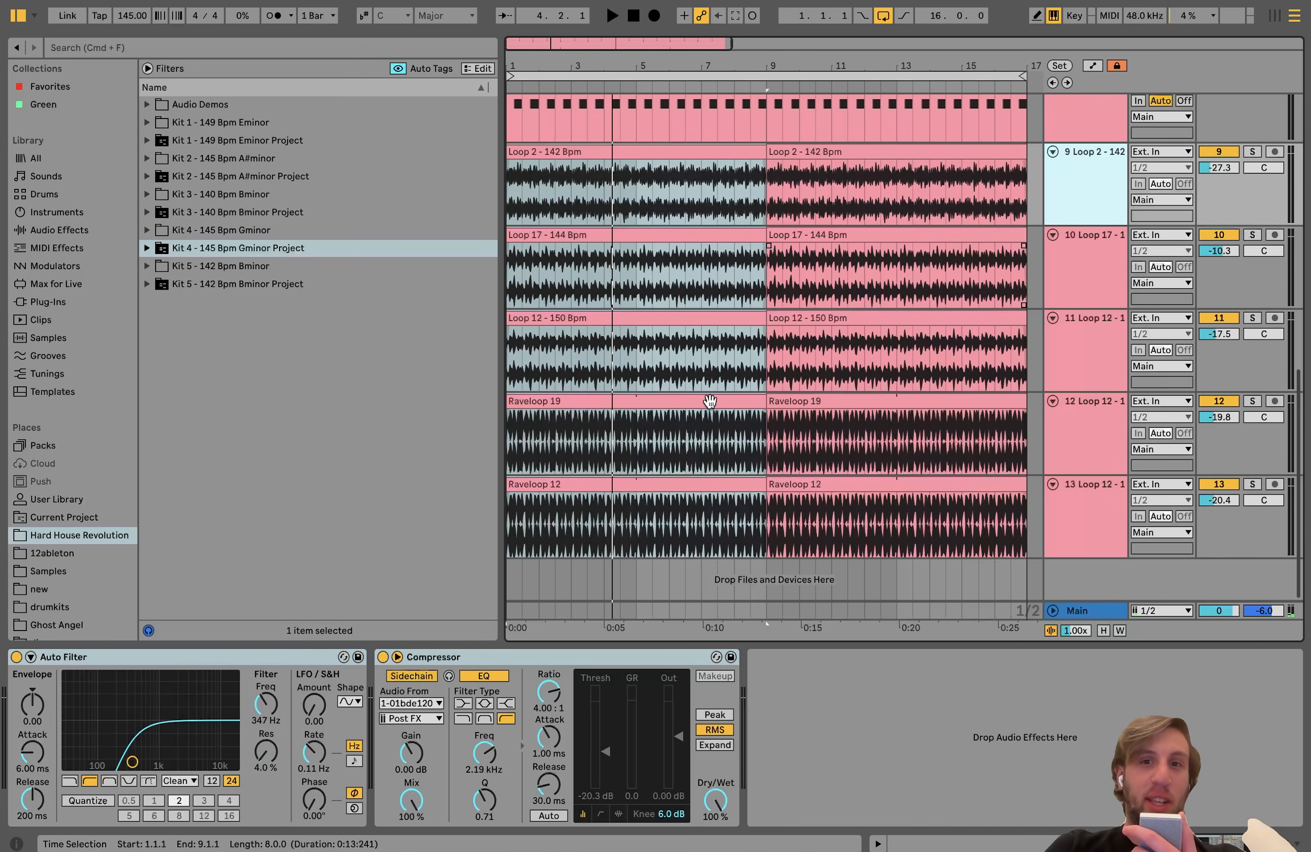
scroll(705, 321, up, 8)
scroll(942, 328, down, 8)
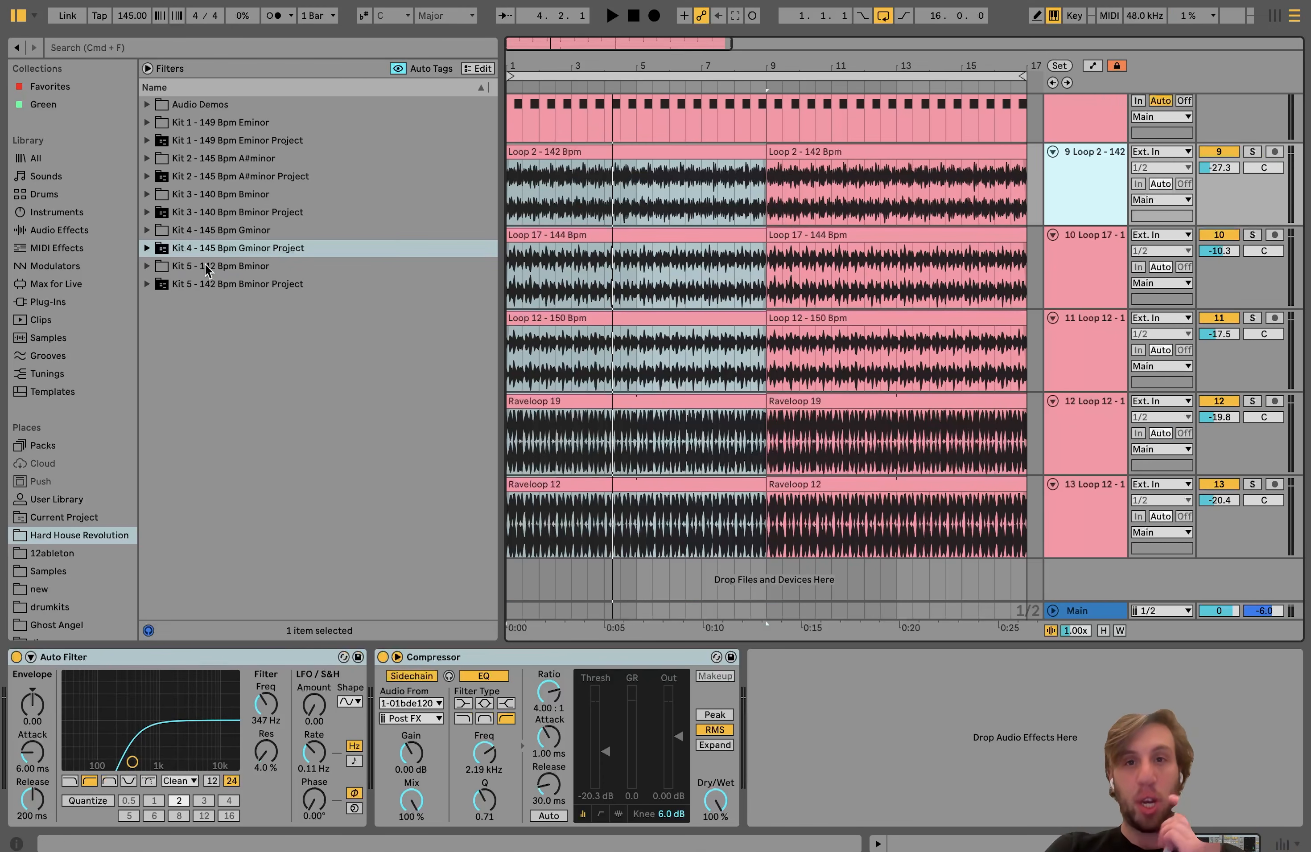
scroll(618, 443, up, 8)
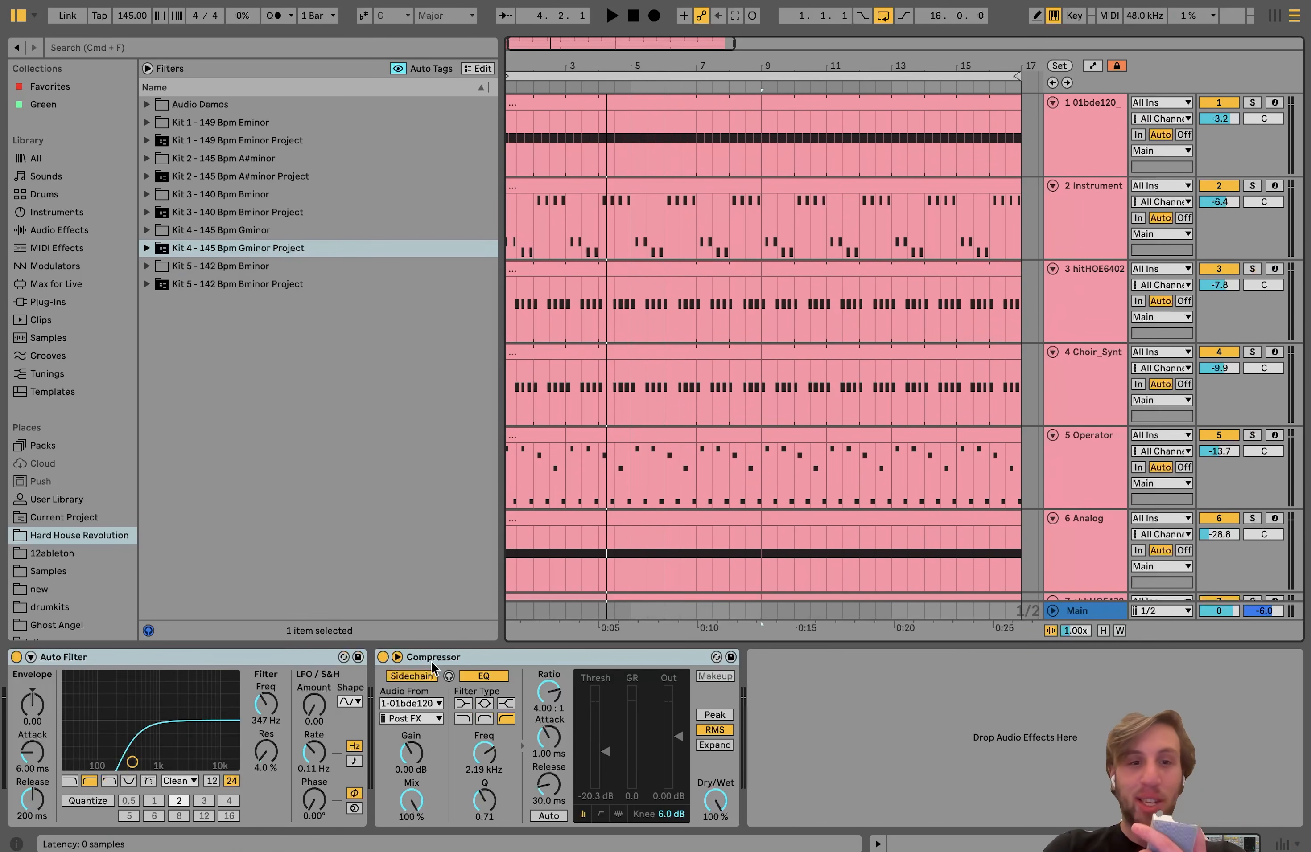
Step: Play the full arrangement again from the start and select the first Raveloop 19 clip
key(space)
scroll(621, 509, down, 10)
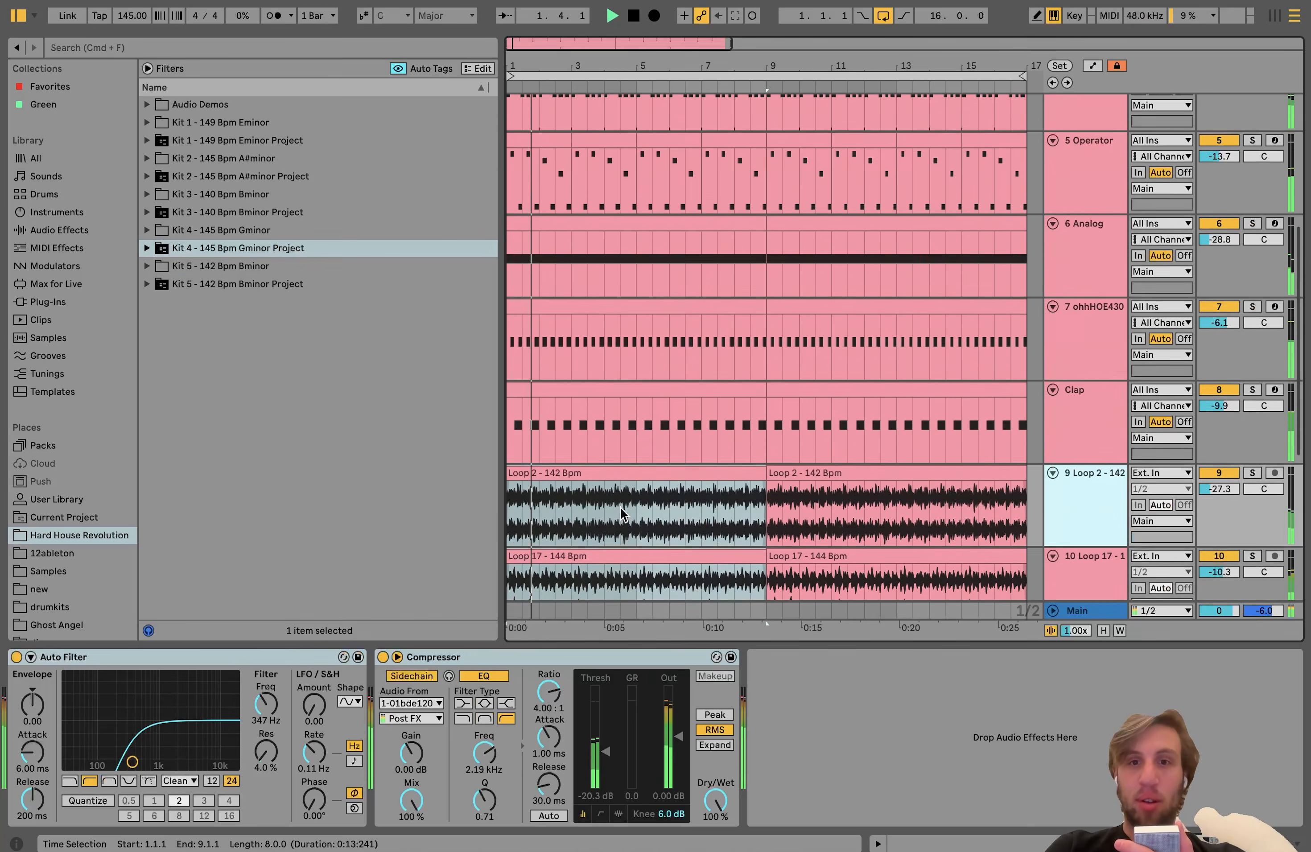
scroll(622, 514, down, 3)
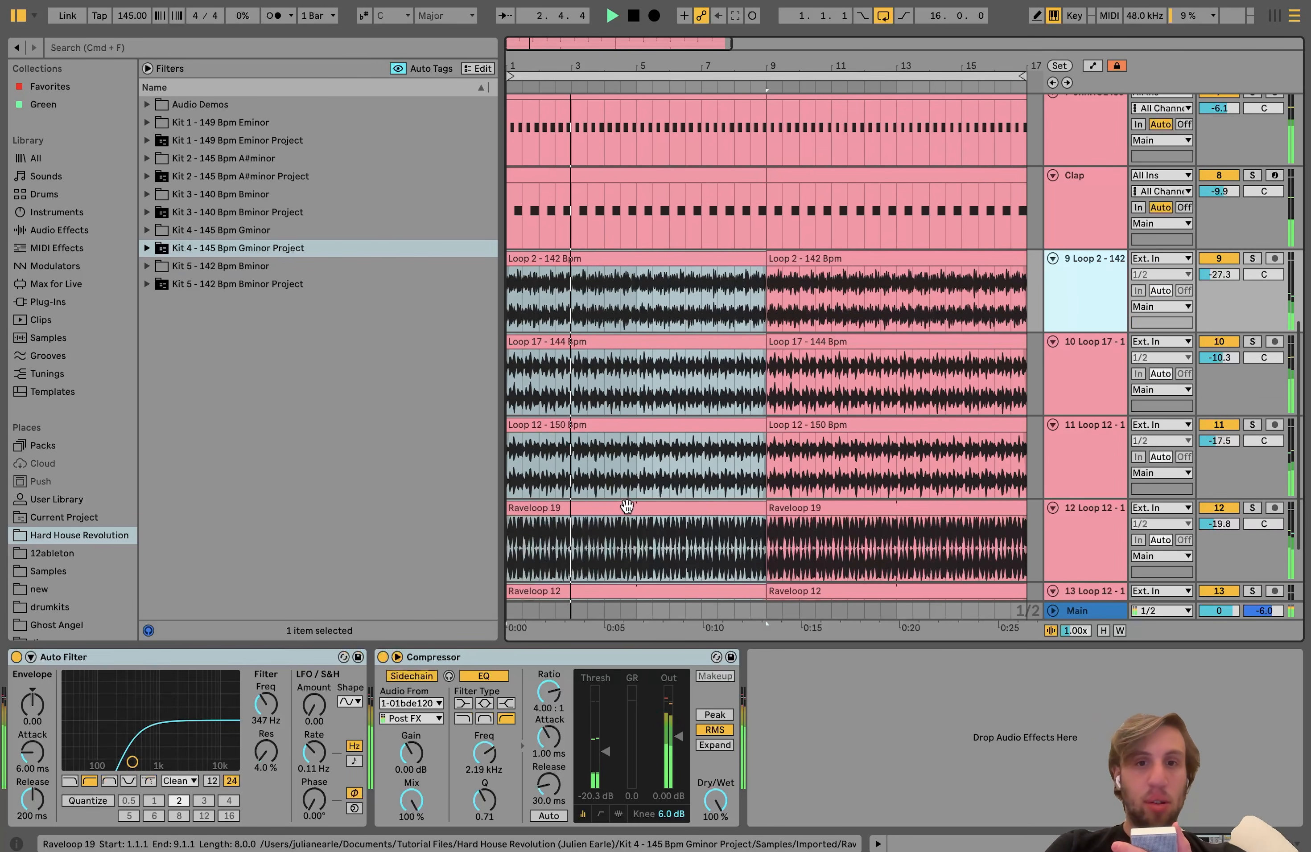
click(627, 506)
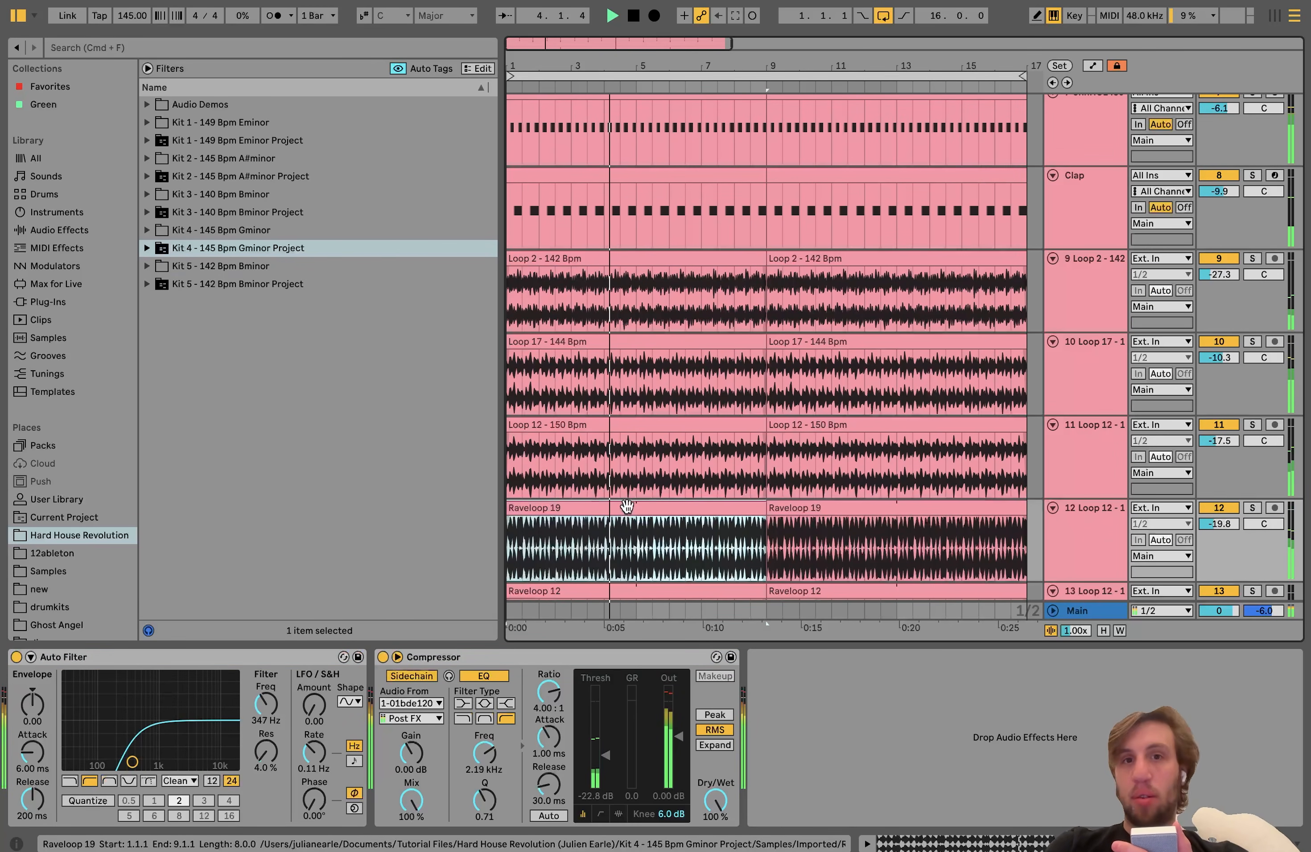